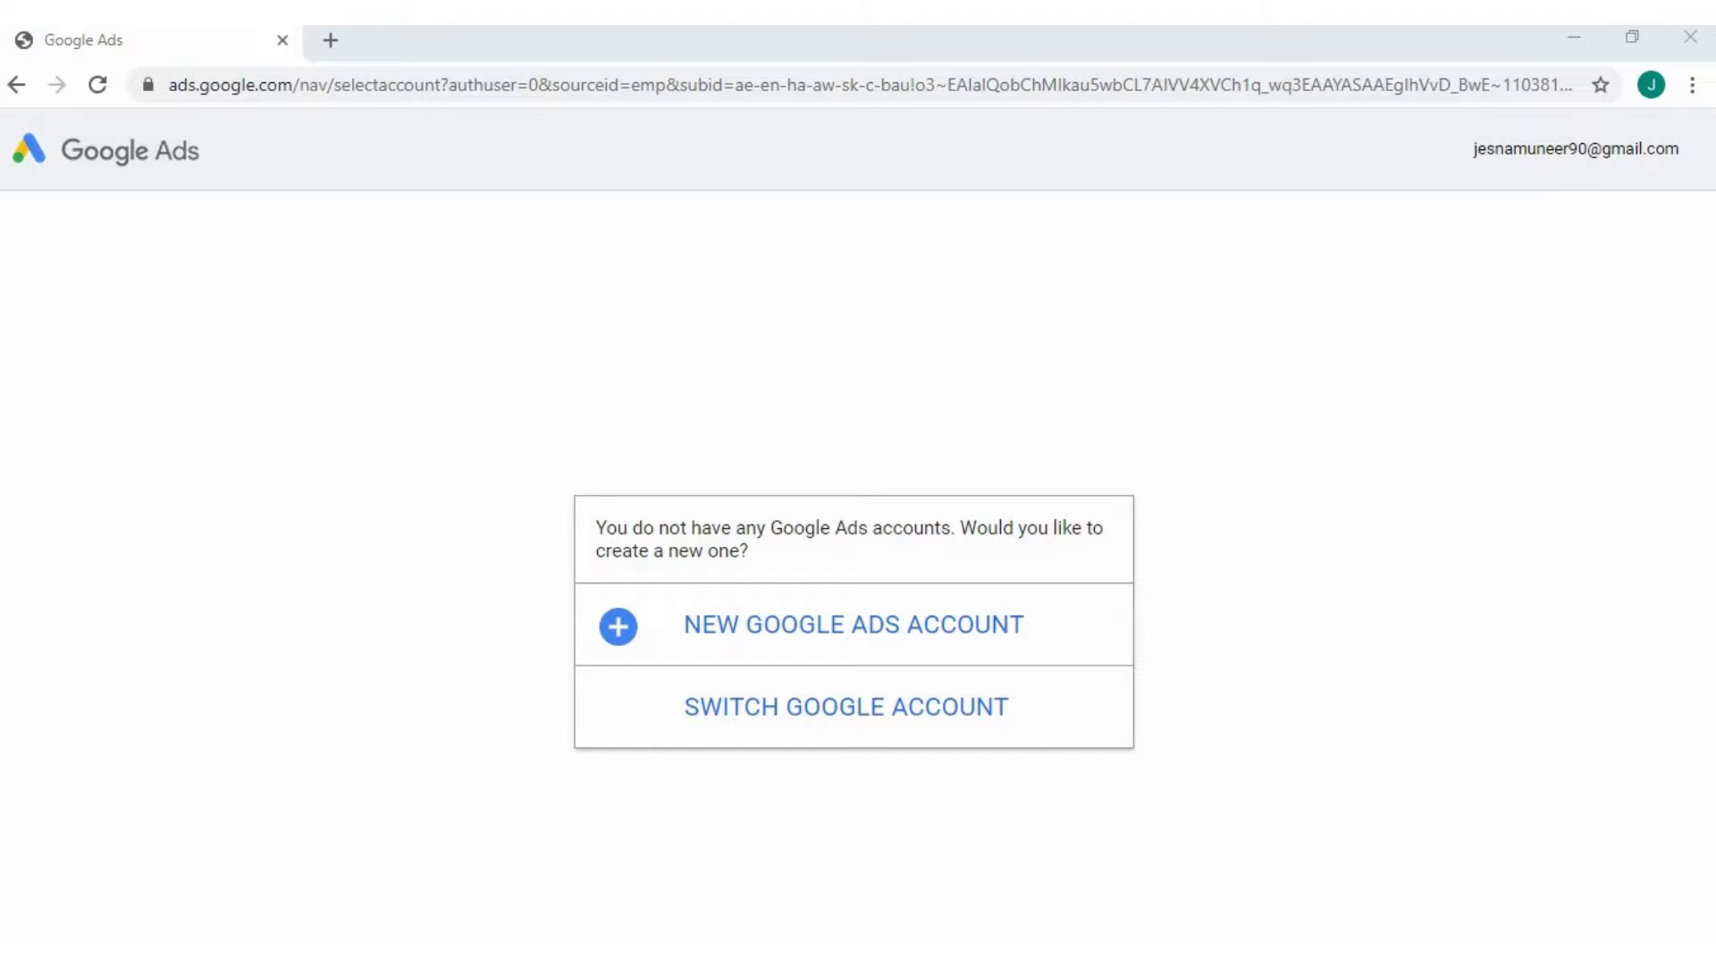
Step: Start a new Google Ads account and continue with Get more website sales or sign-ups as the main advertising goal
left_click(853, 624)
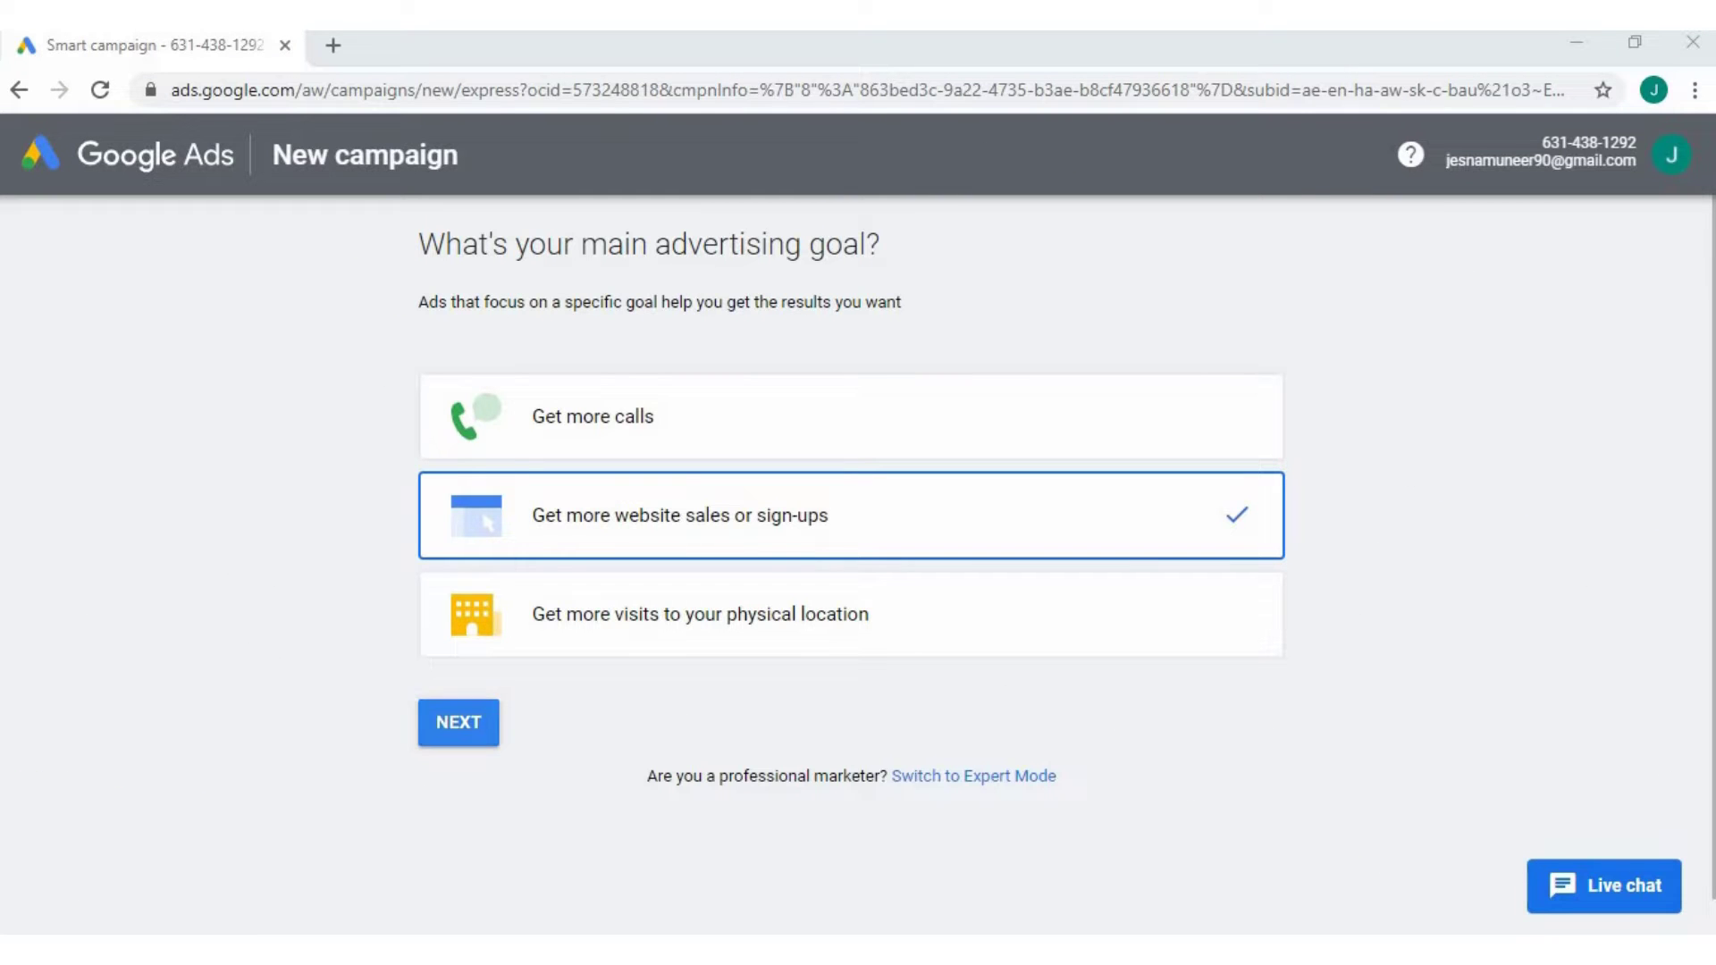
left_click(472, 727)
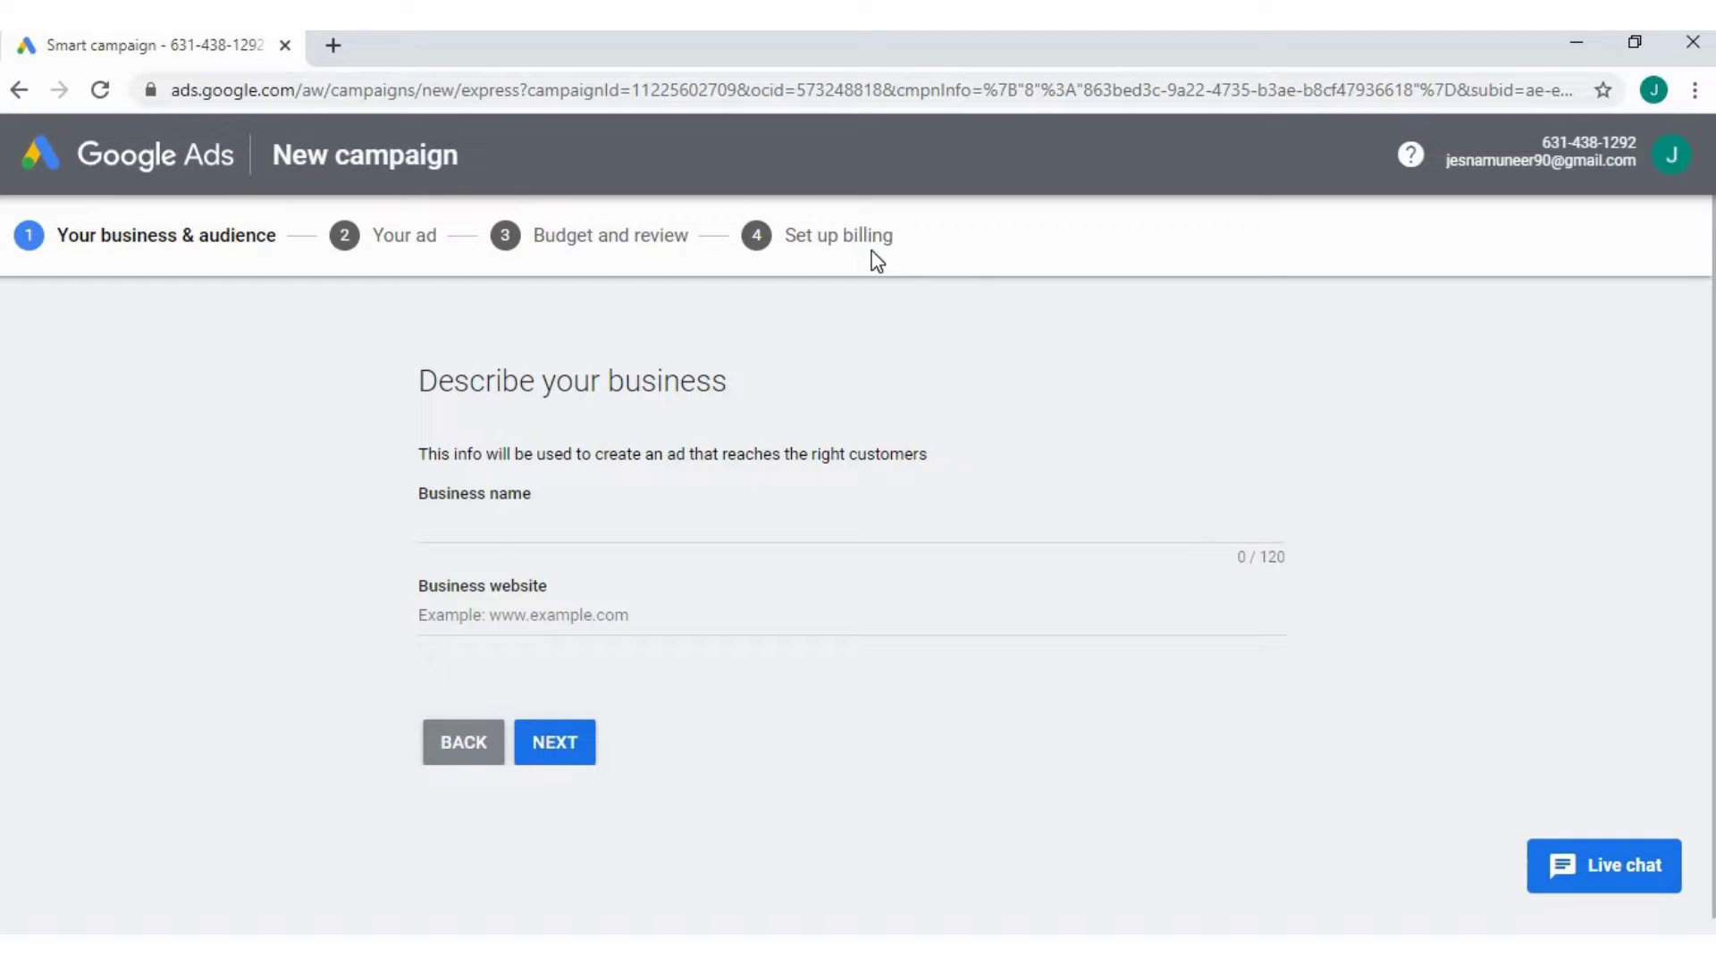
left_click(484, 522)
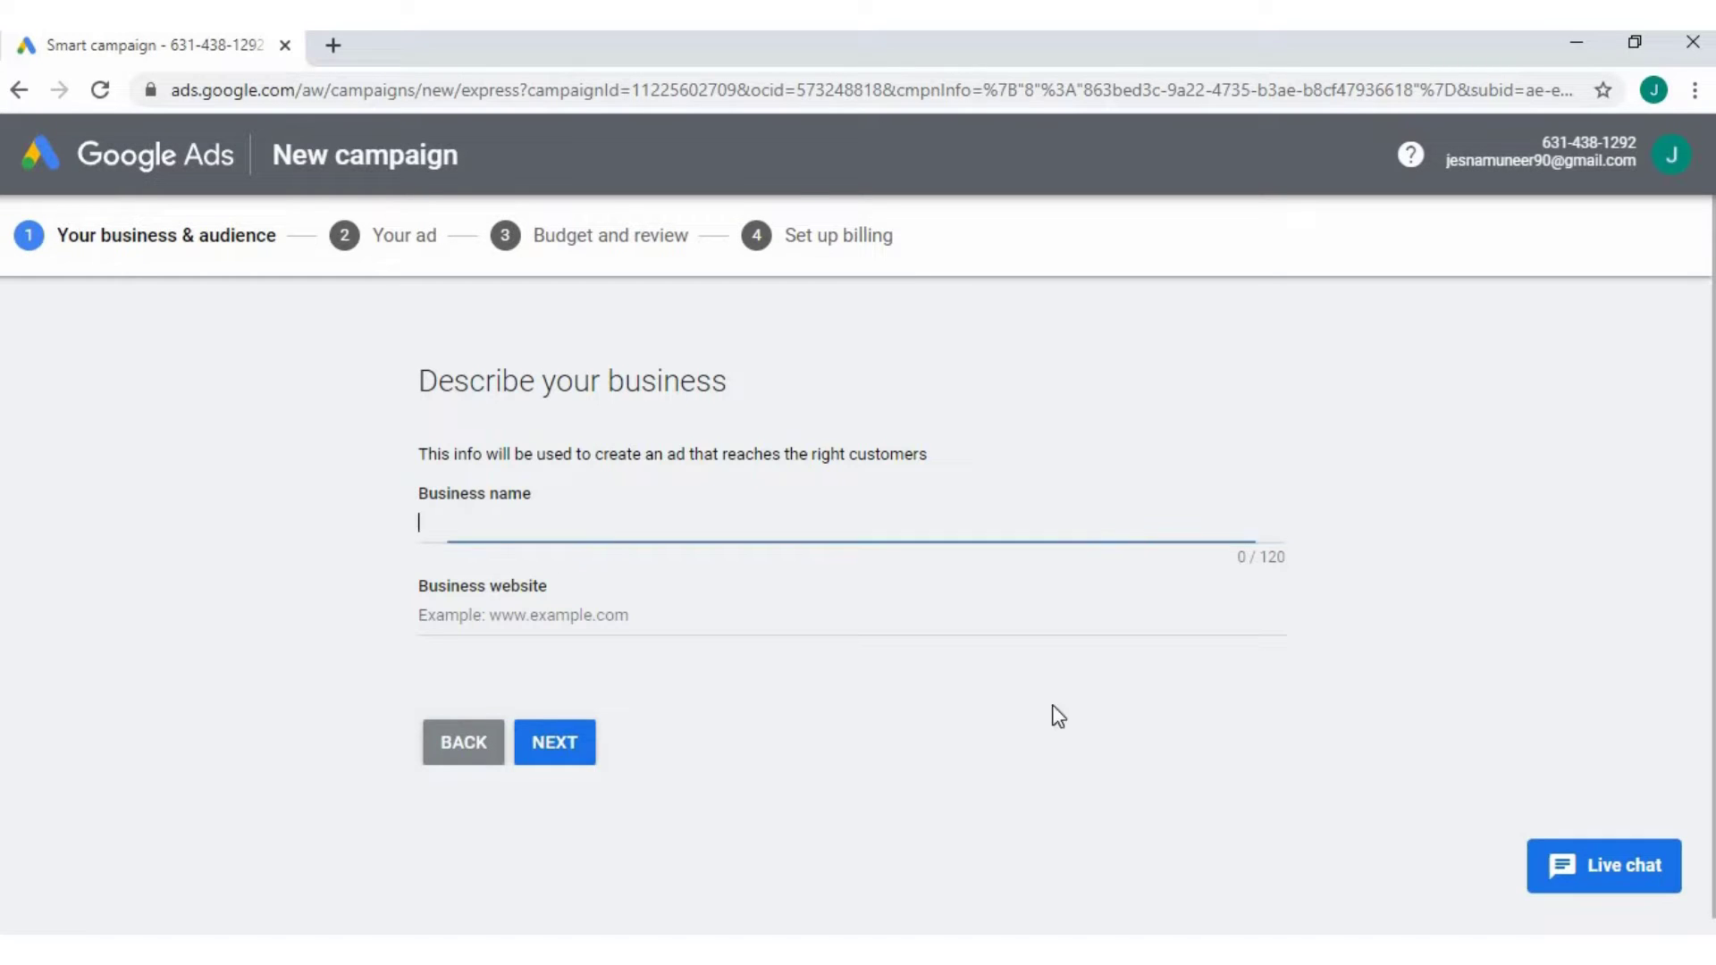
type("Home Cakes")
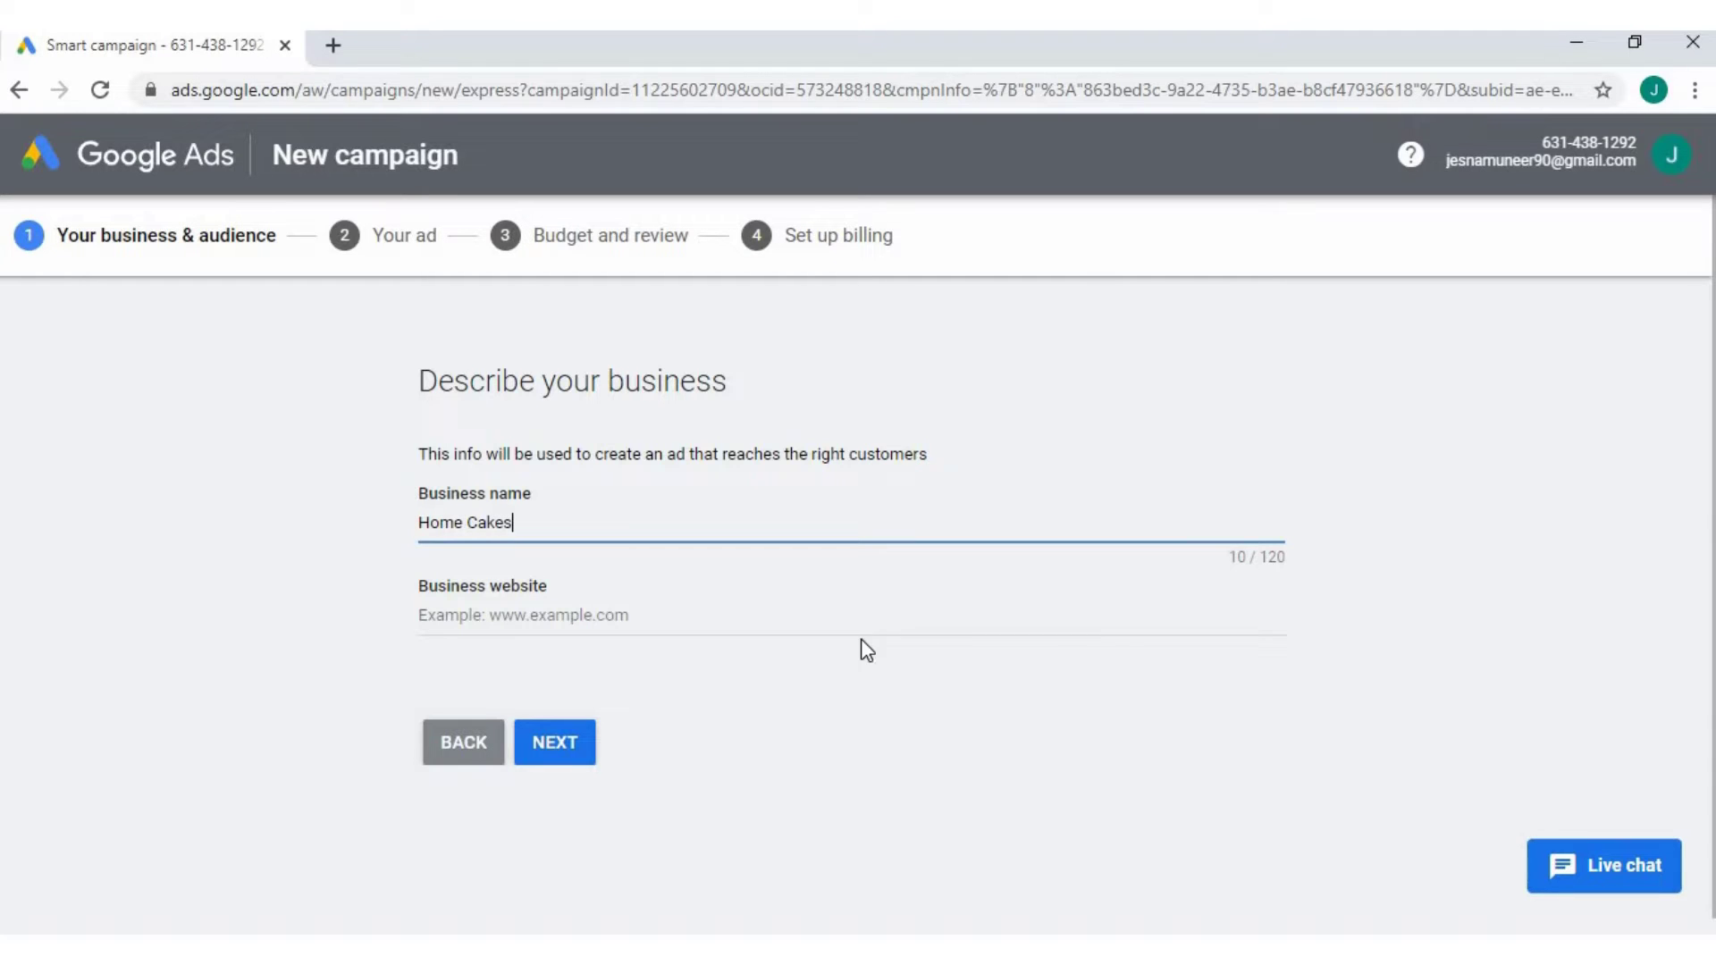
key("Tab")
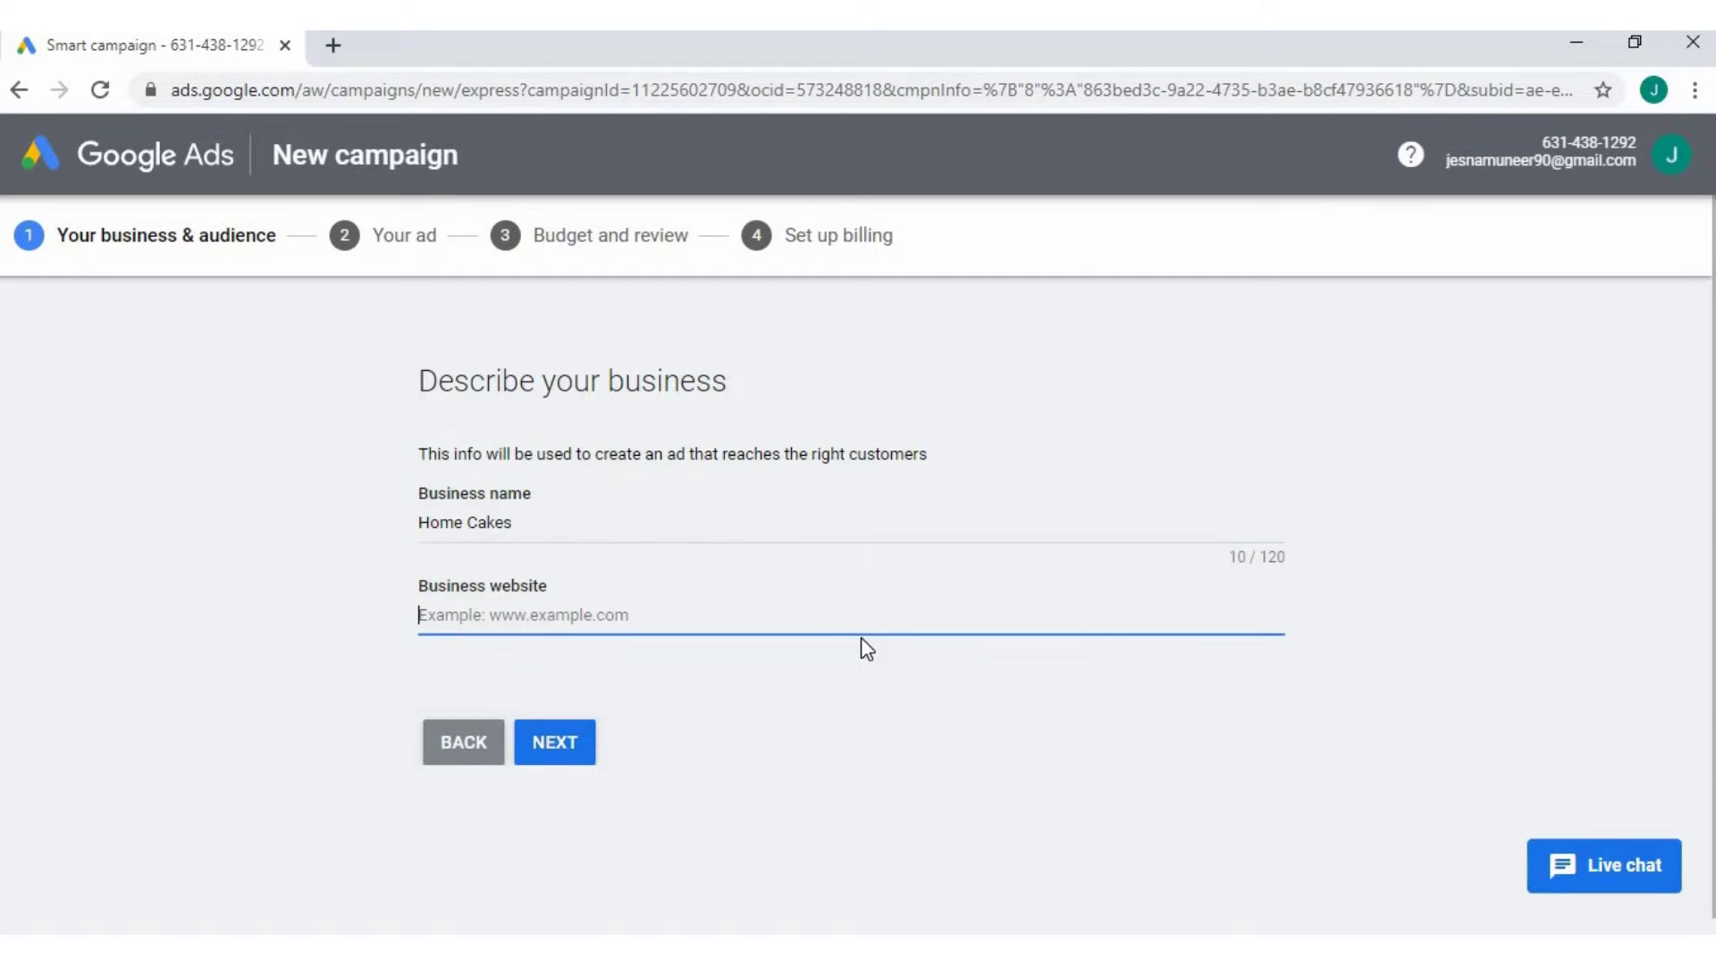
type("www.mu")
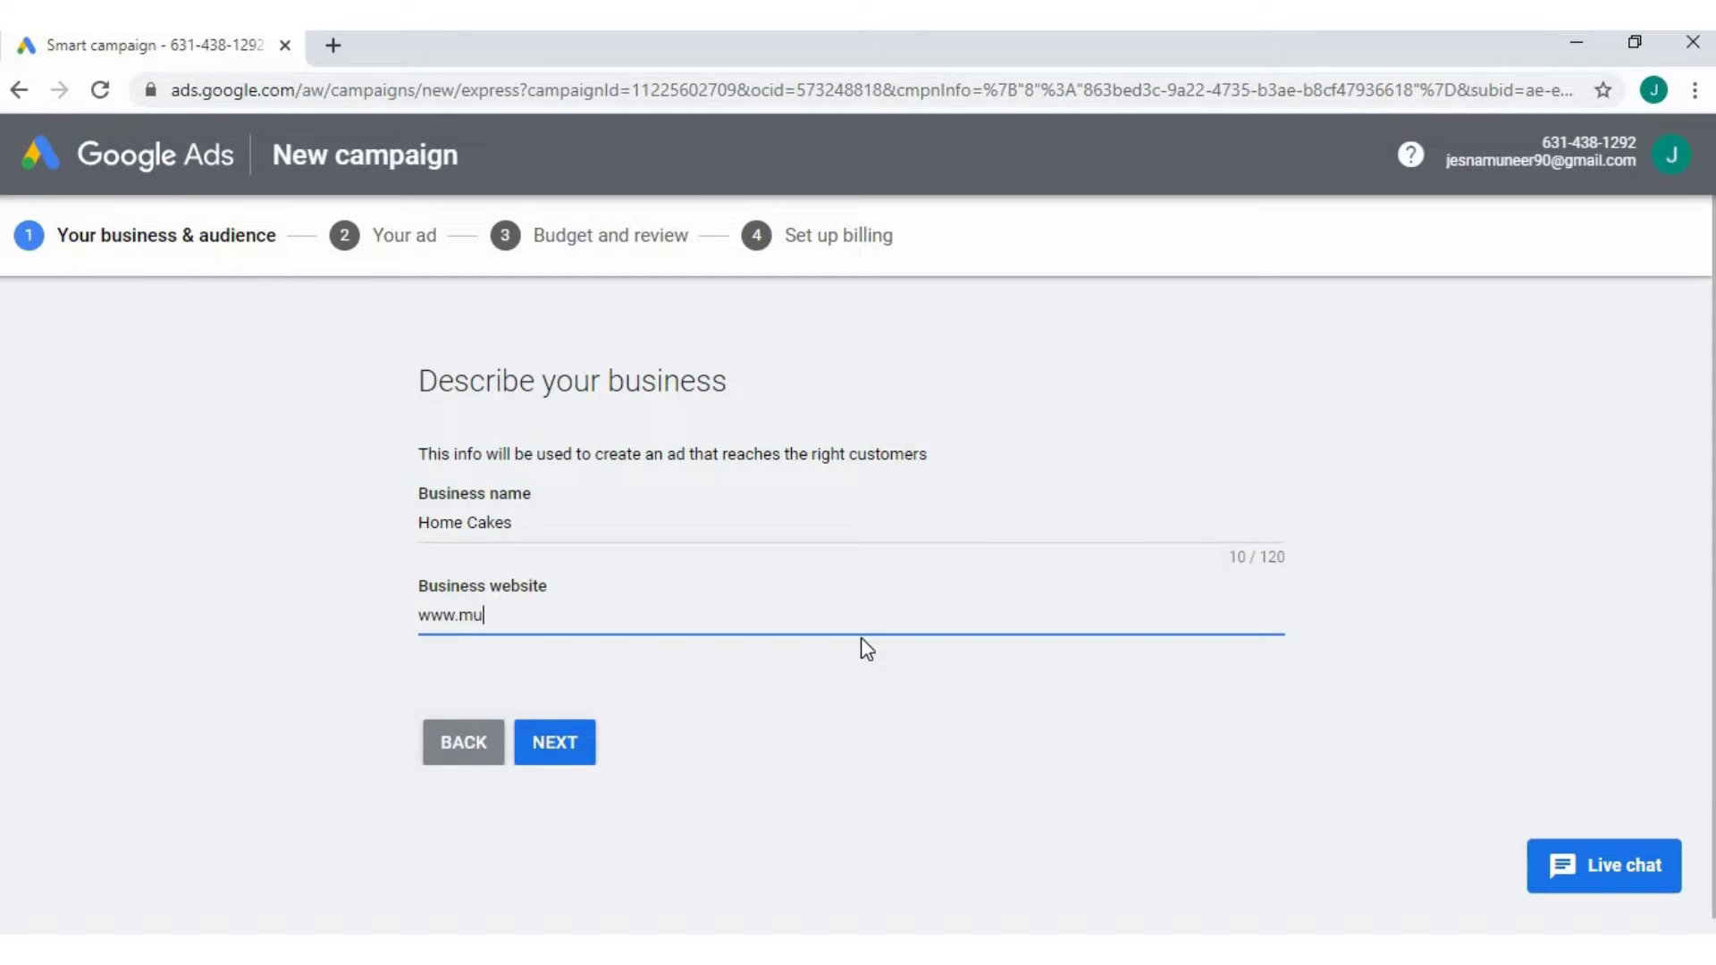
key("BackSpace")
type("yhomecakes.com")
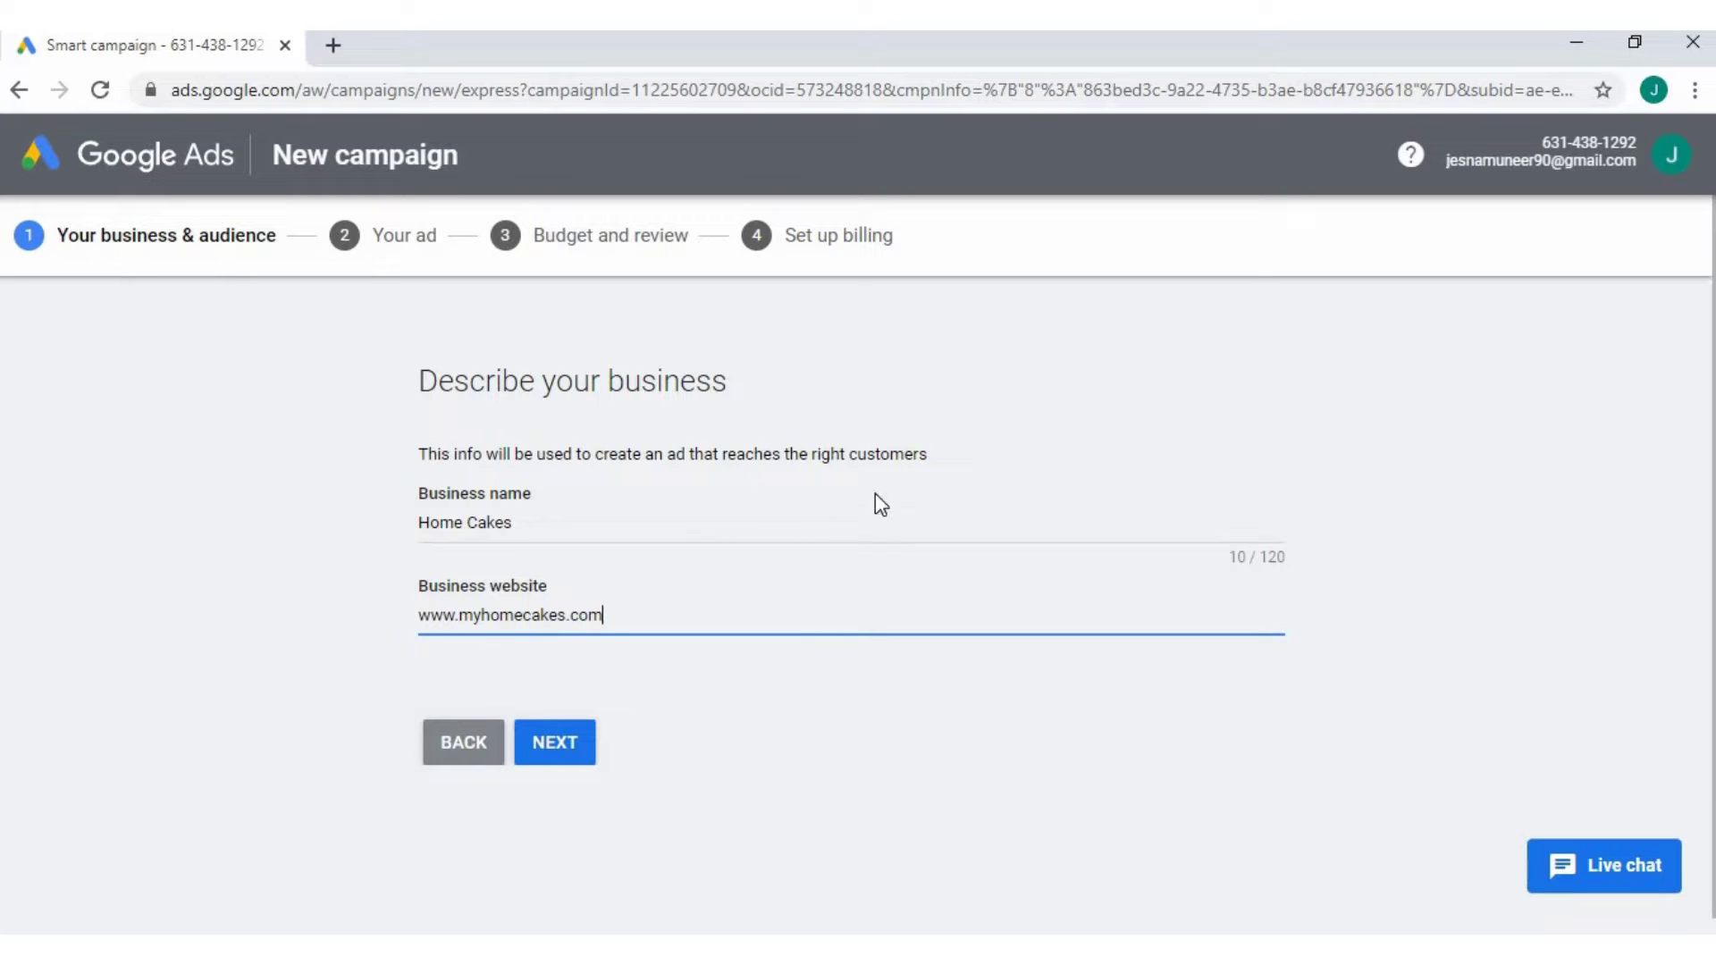
left_click(1408, 572)
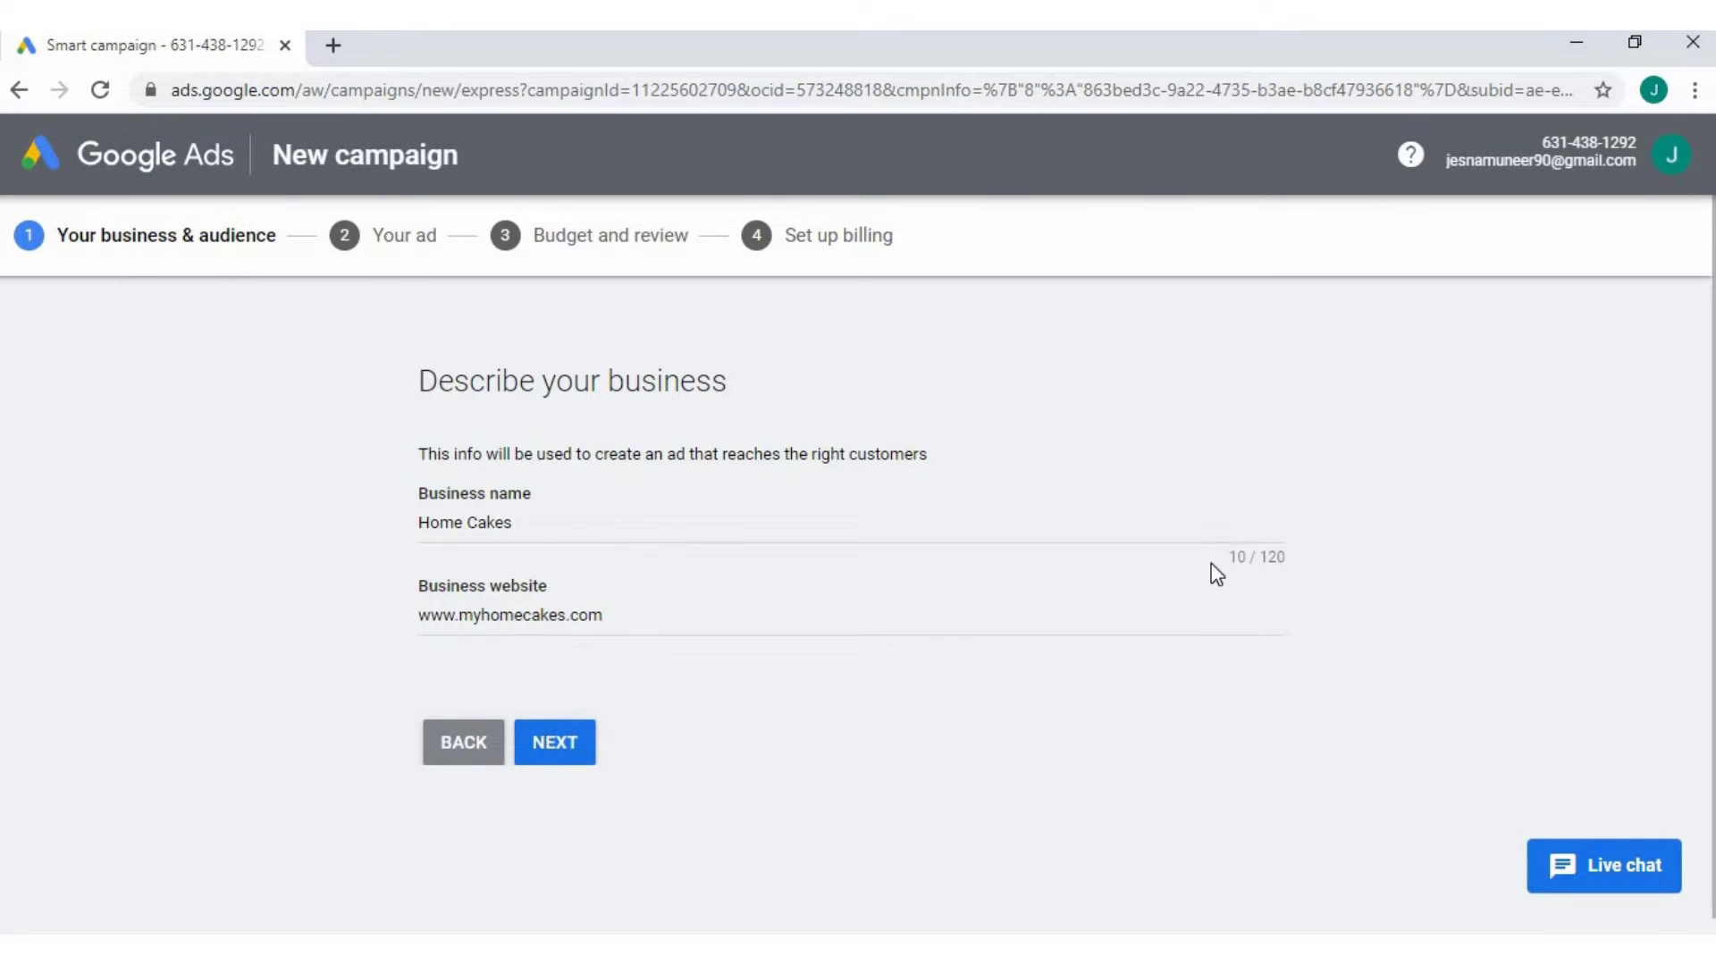
left_click(1267, 561)
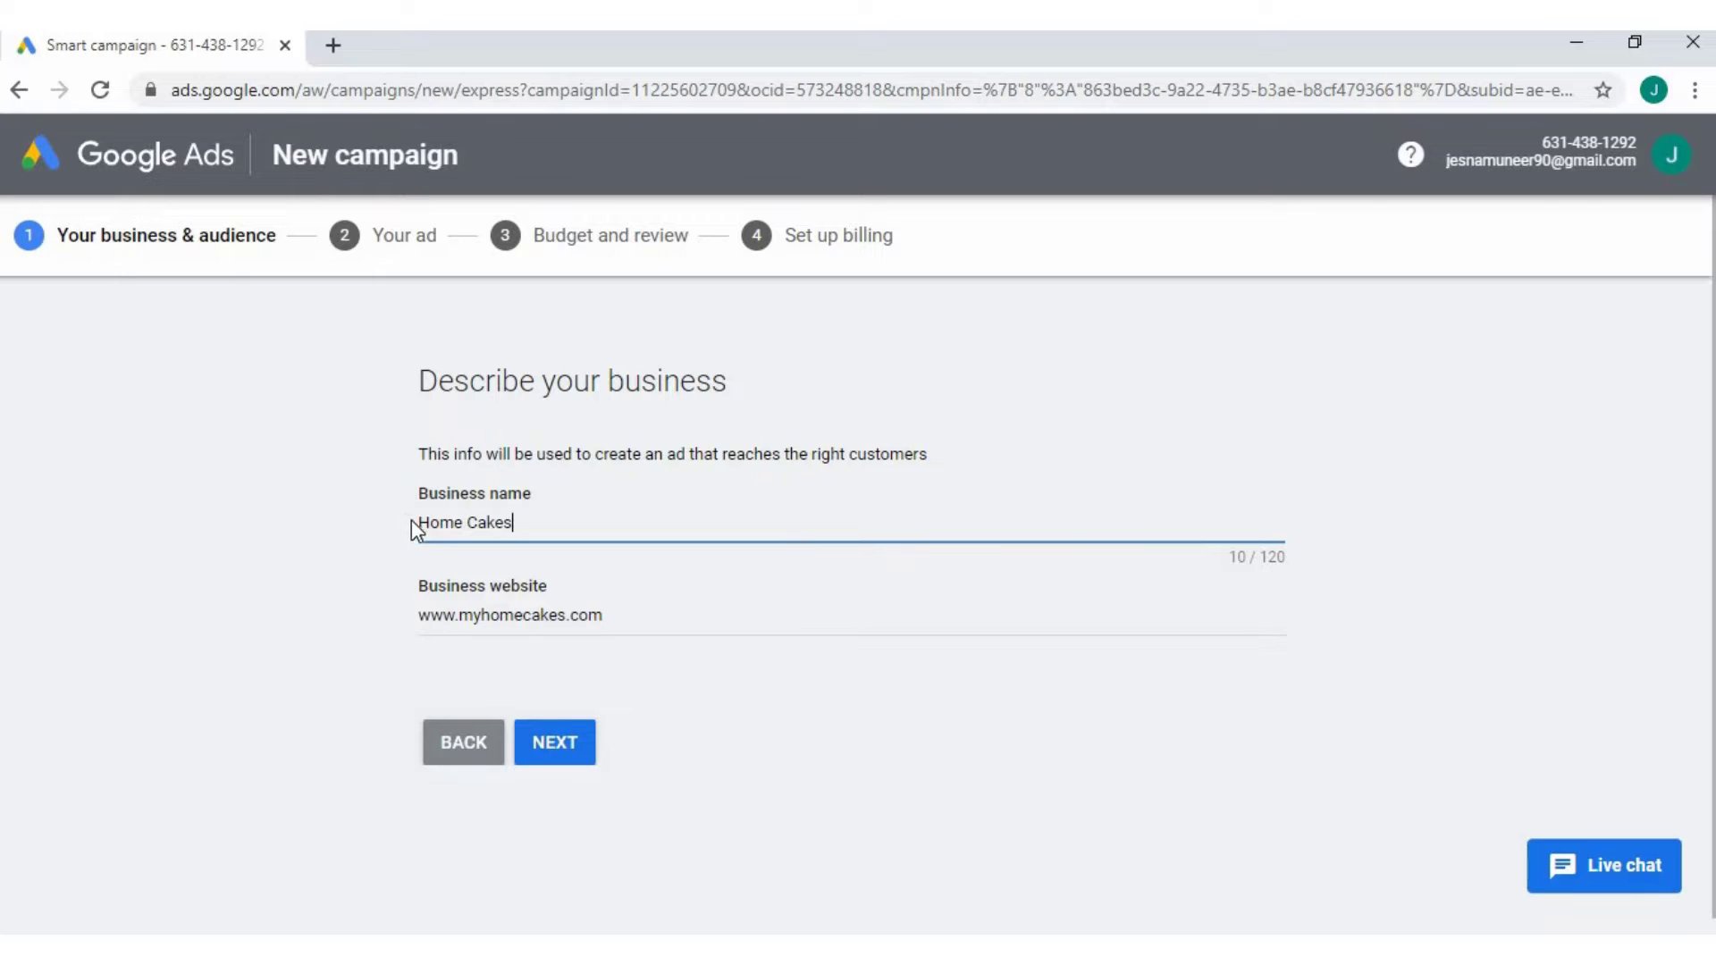
left_click_drag(420, 524, 517, 524)
left_click(780, 535)
left_click(555, 750)
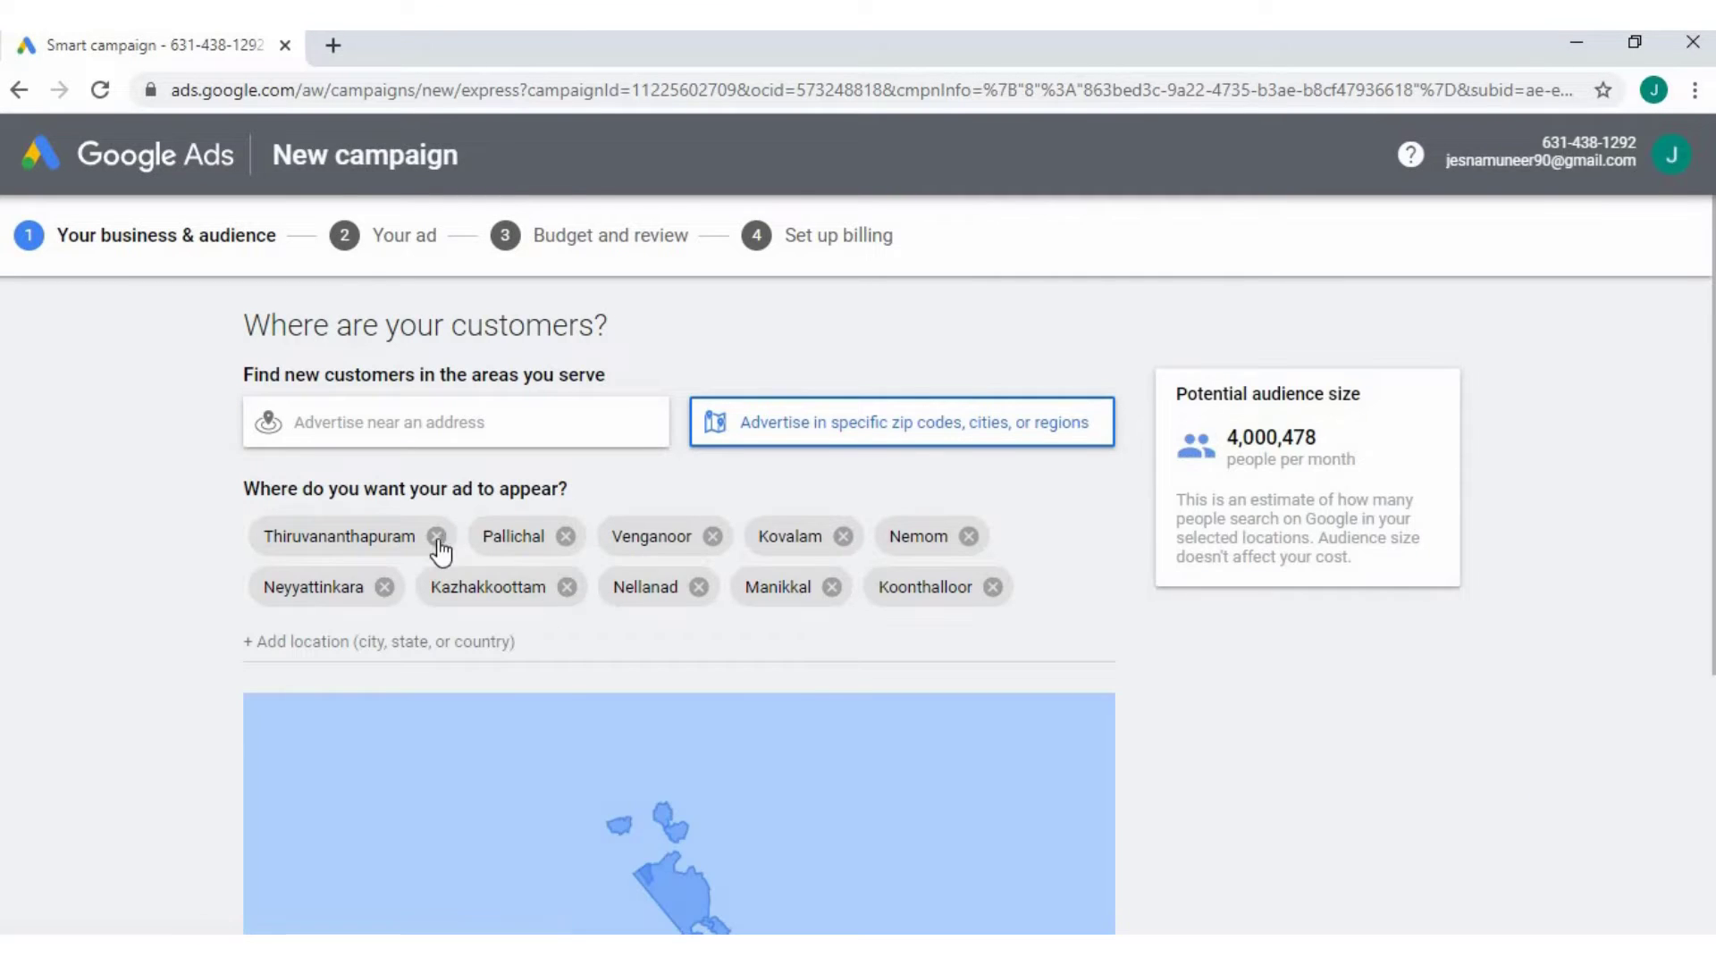
Step: Remove all the suggested ad locations, from Thiruvananthapuram through Koonthalloor
left_click(398, 535)
left_click(345, 536)
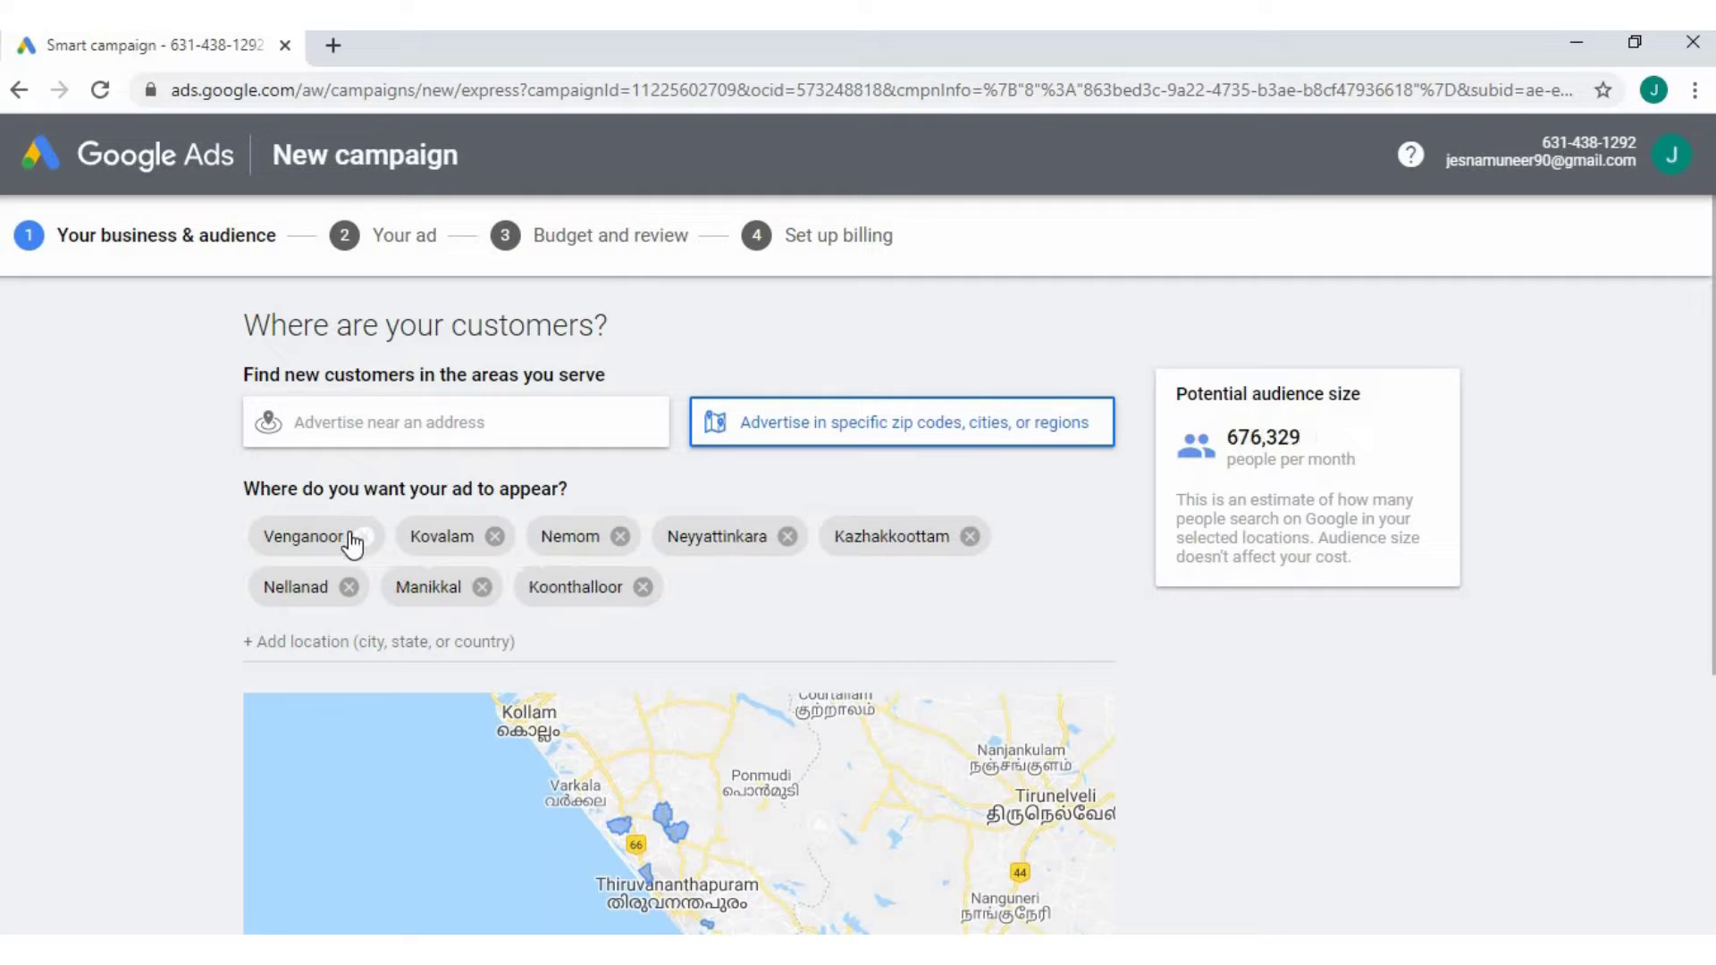
left_click(361, 537)
left_click(348, 536)
left_click(344, 537)
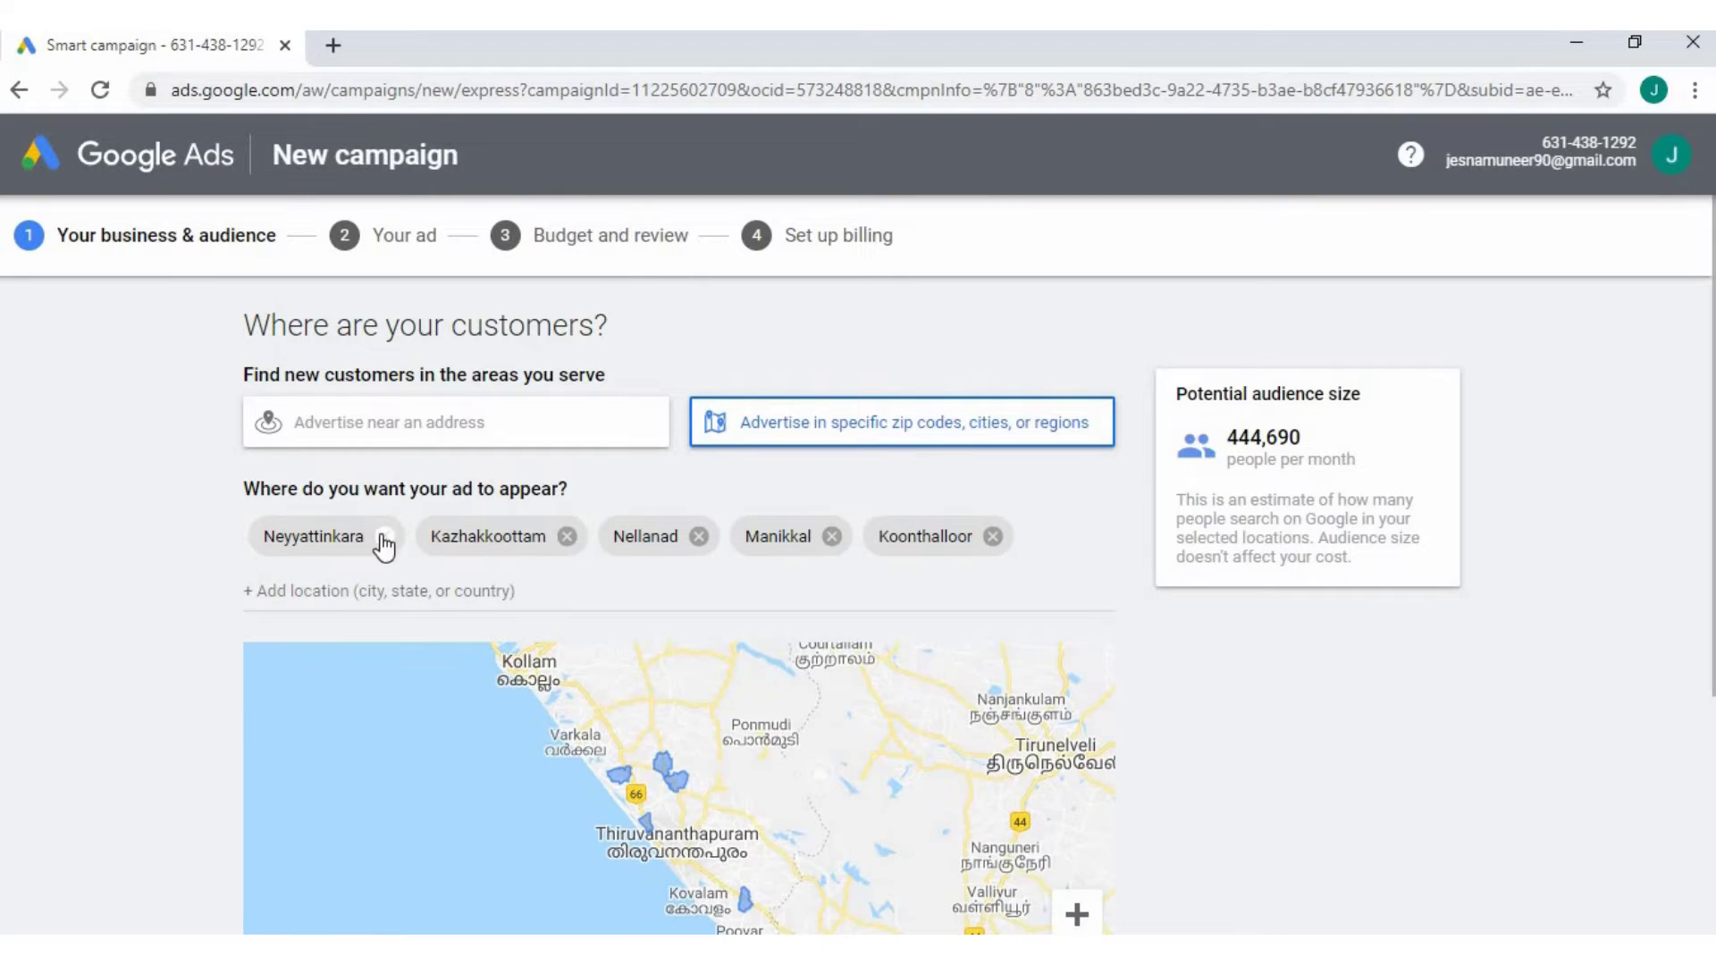
left_click(382, 537)
left_click(393, 537)
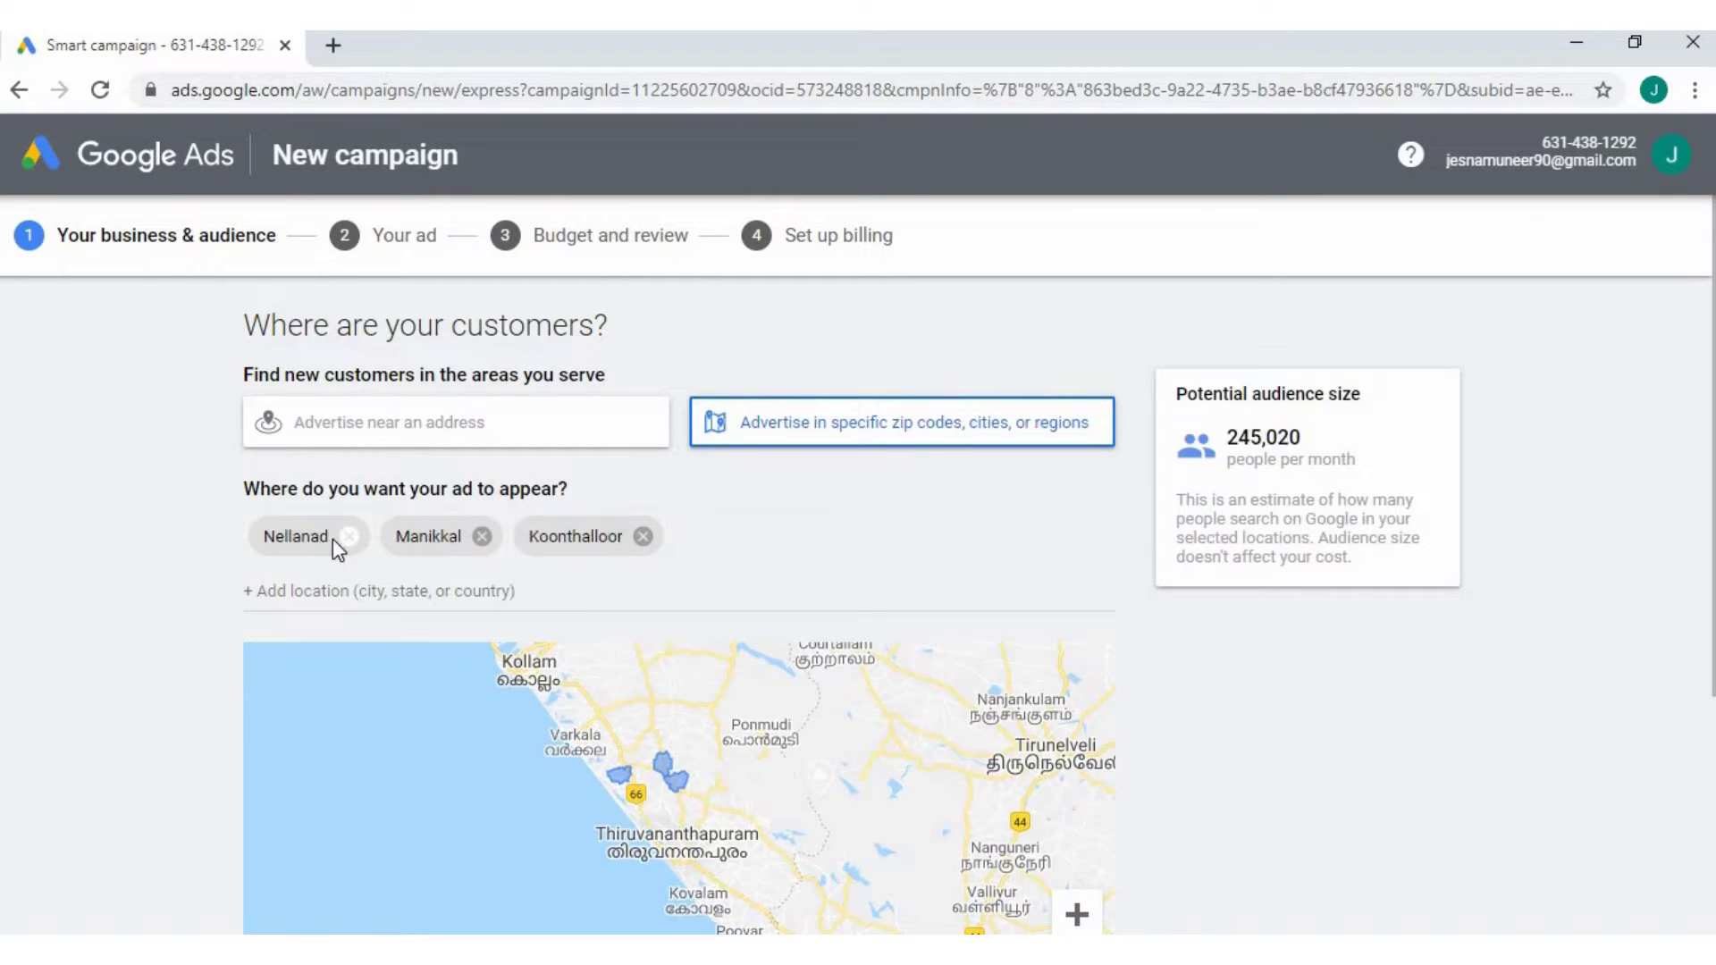
left_click(348, 536)
left_click(348, 536)
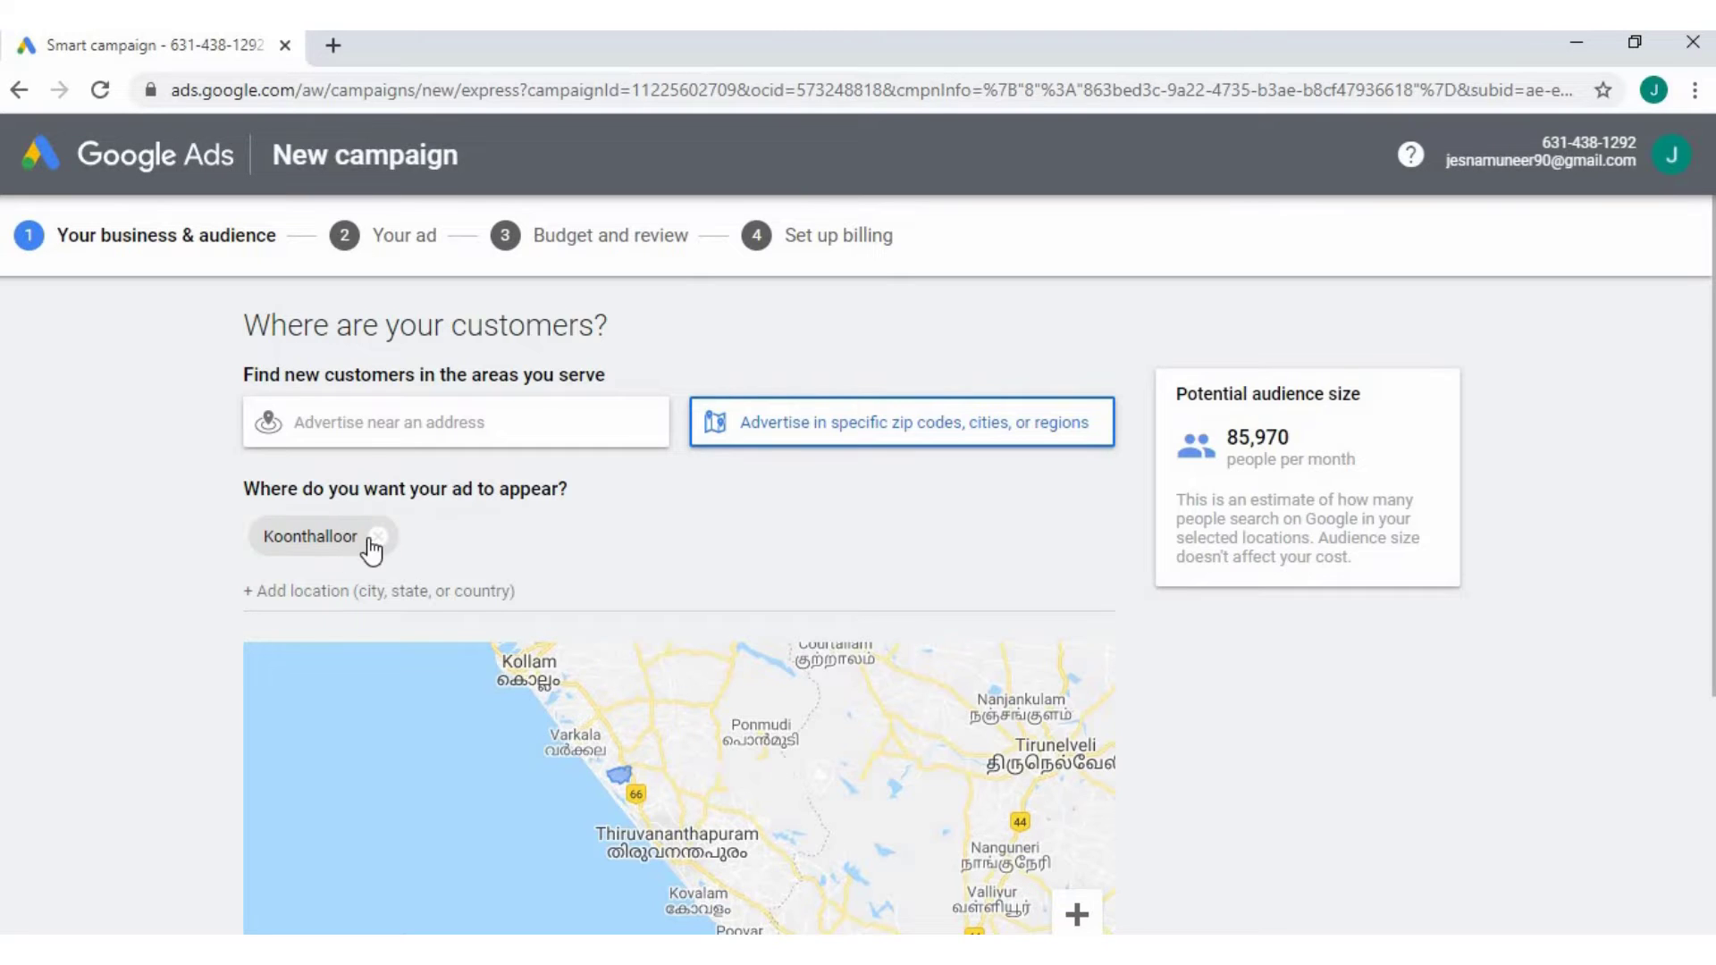
left_click(372, 536)
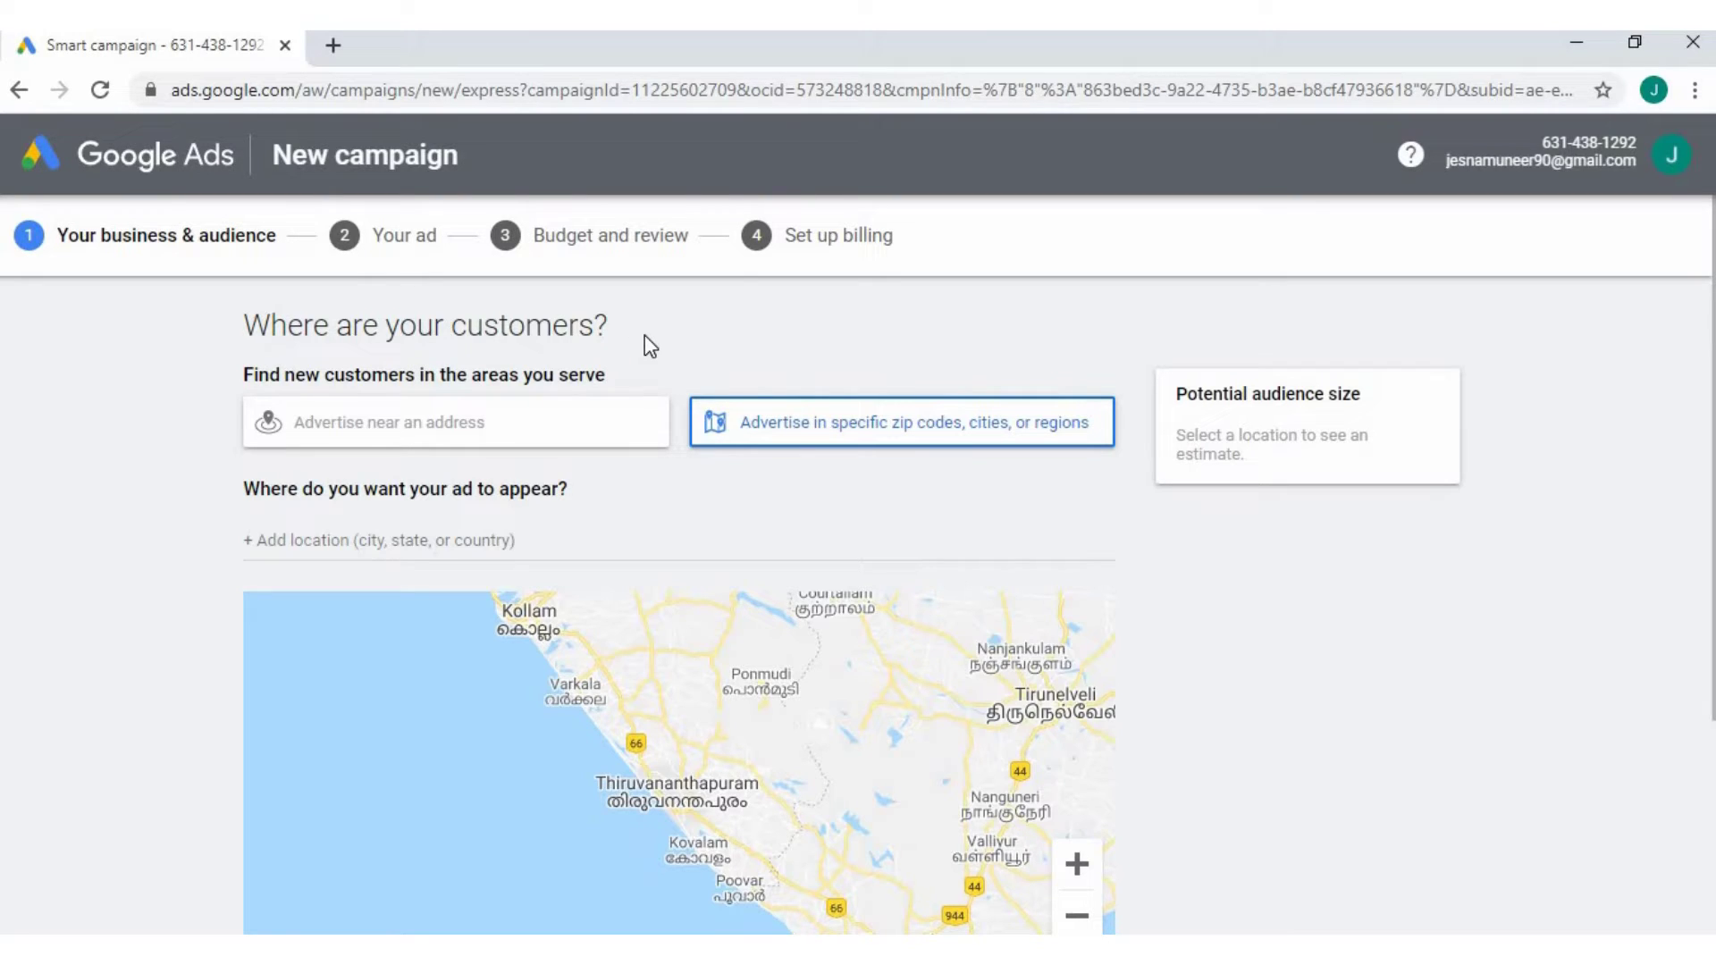
left_click(1674, 856)
Step: Add the state of Kerala, India as the ad location and continue to the keyword themes
left_click(524, 534)
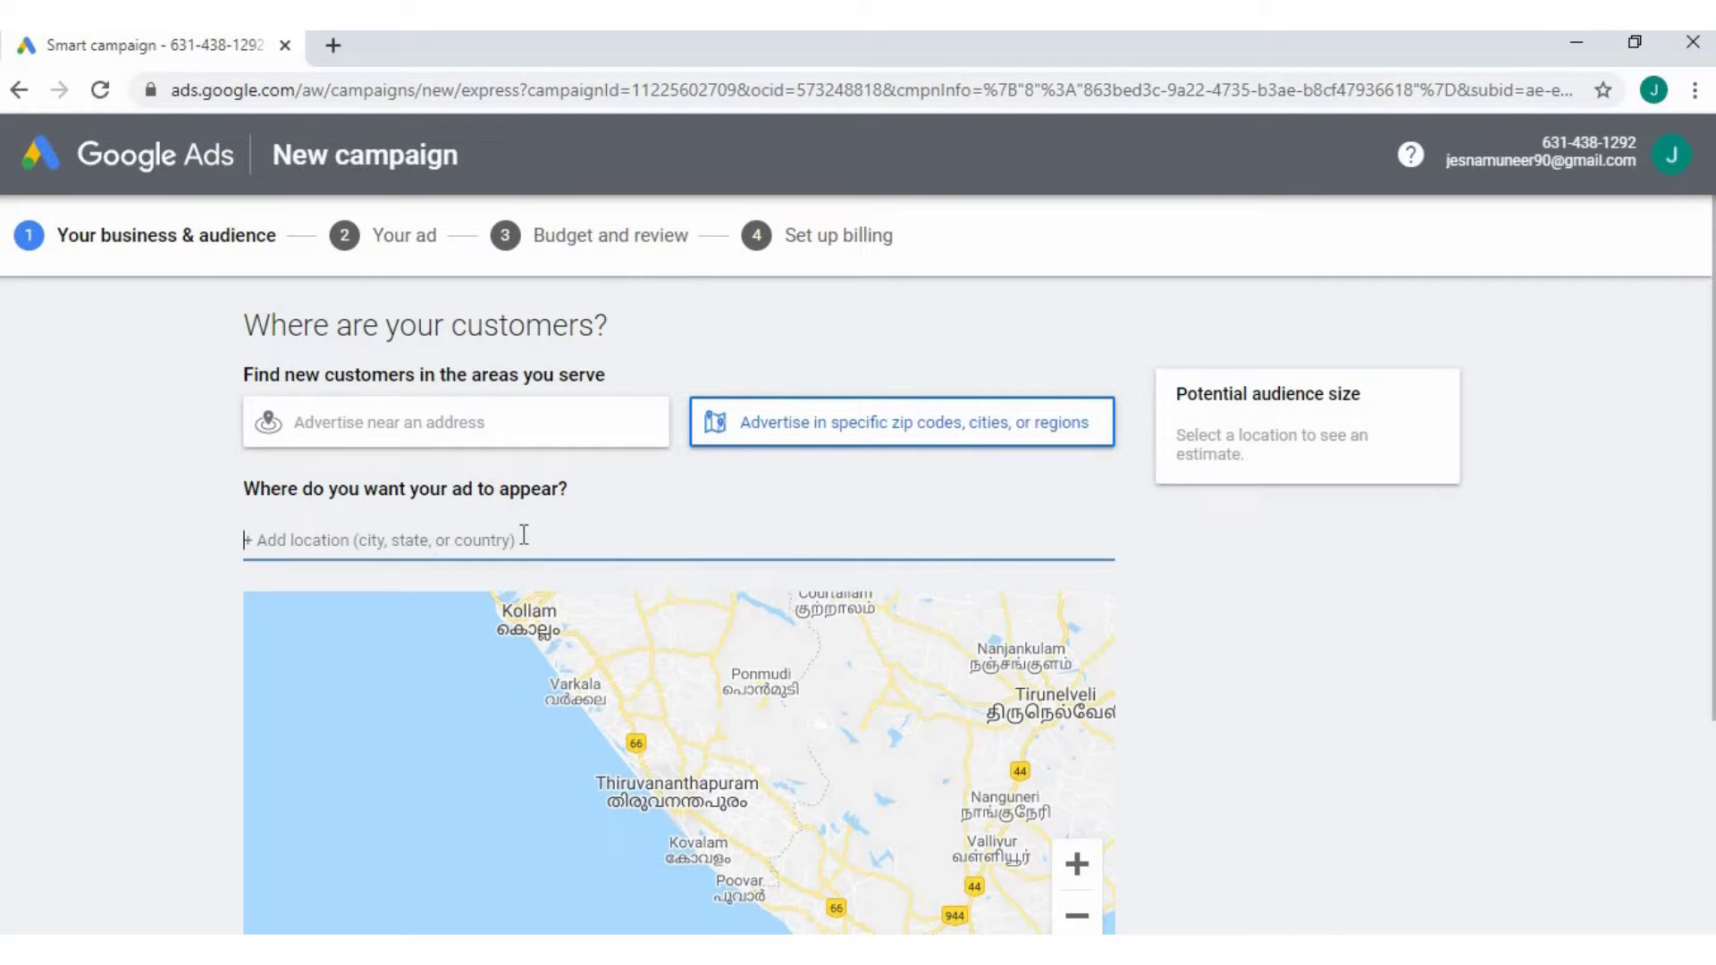
type("k")
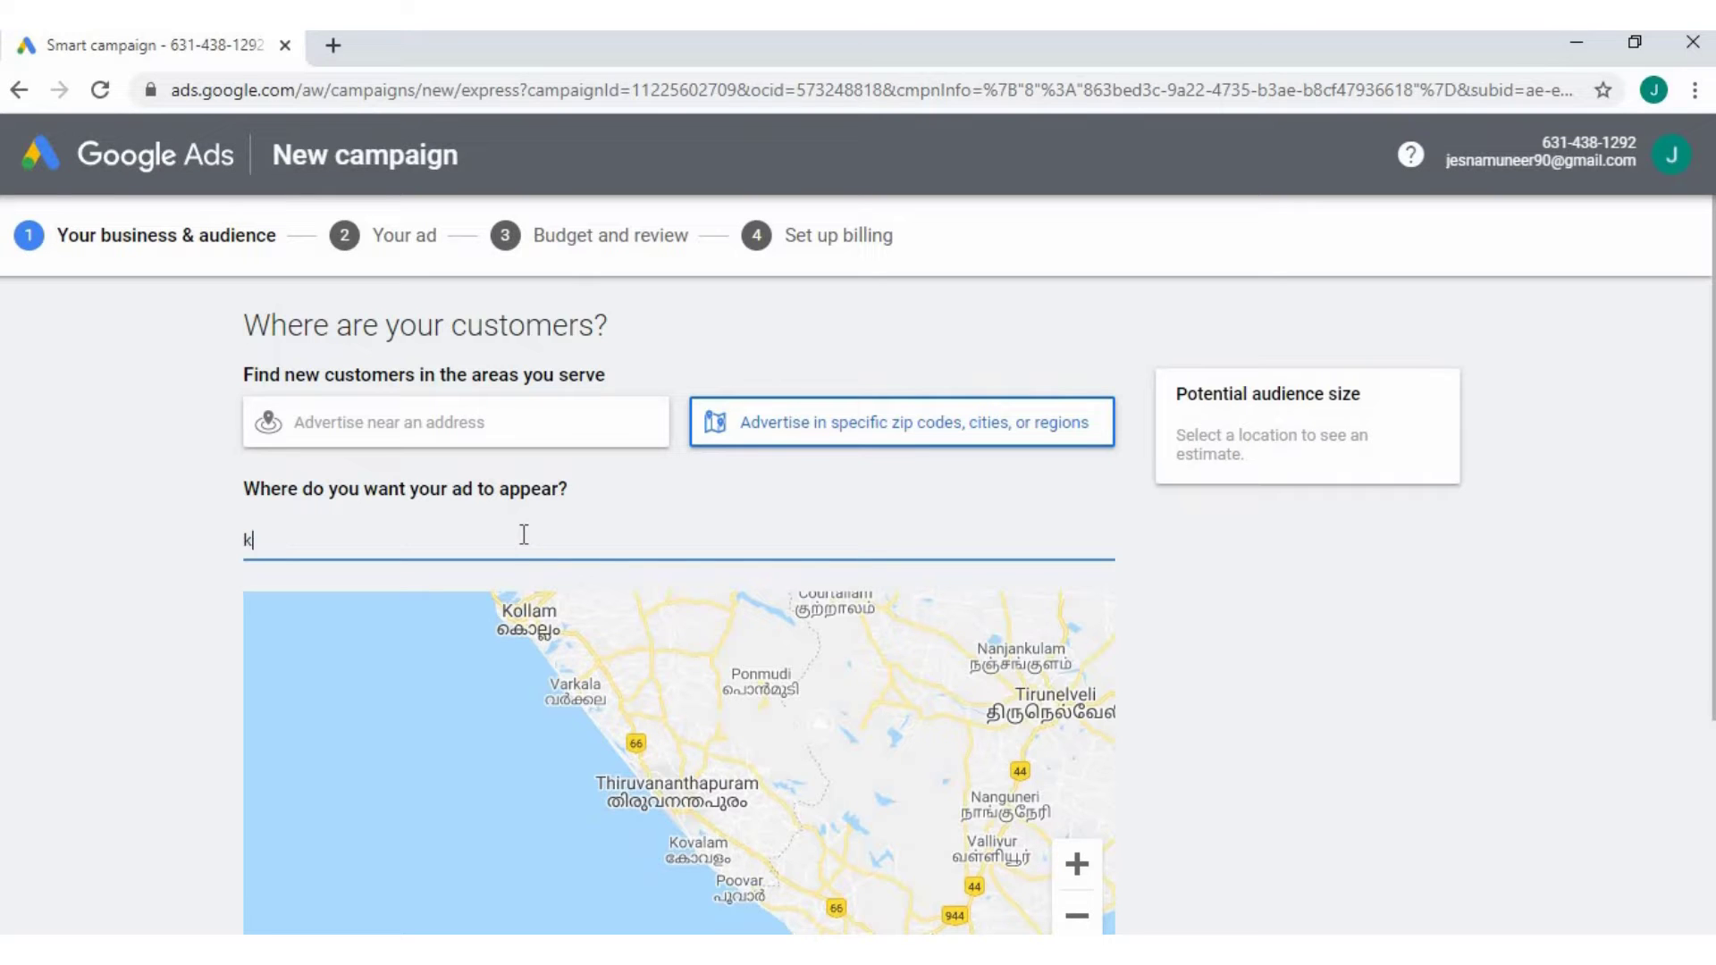
type("erala")
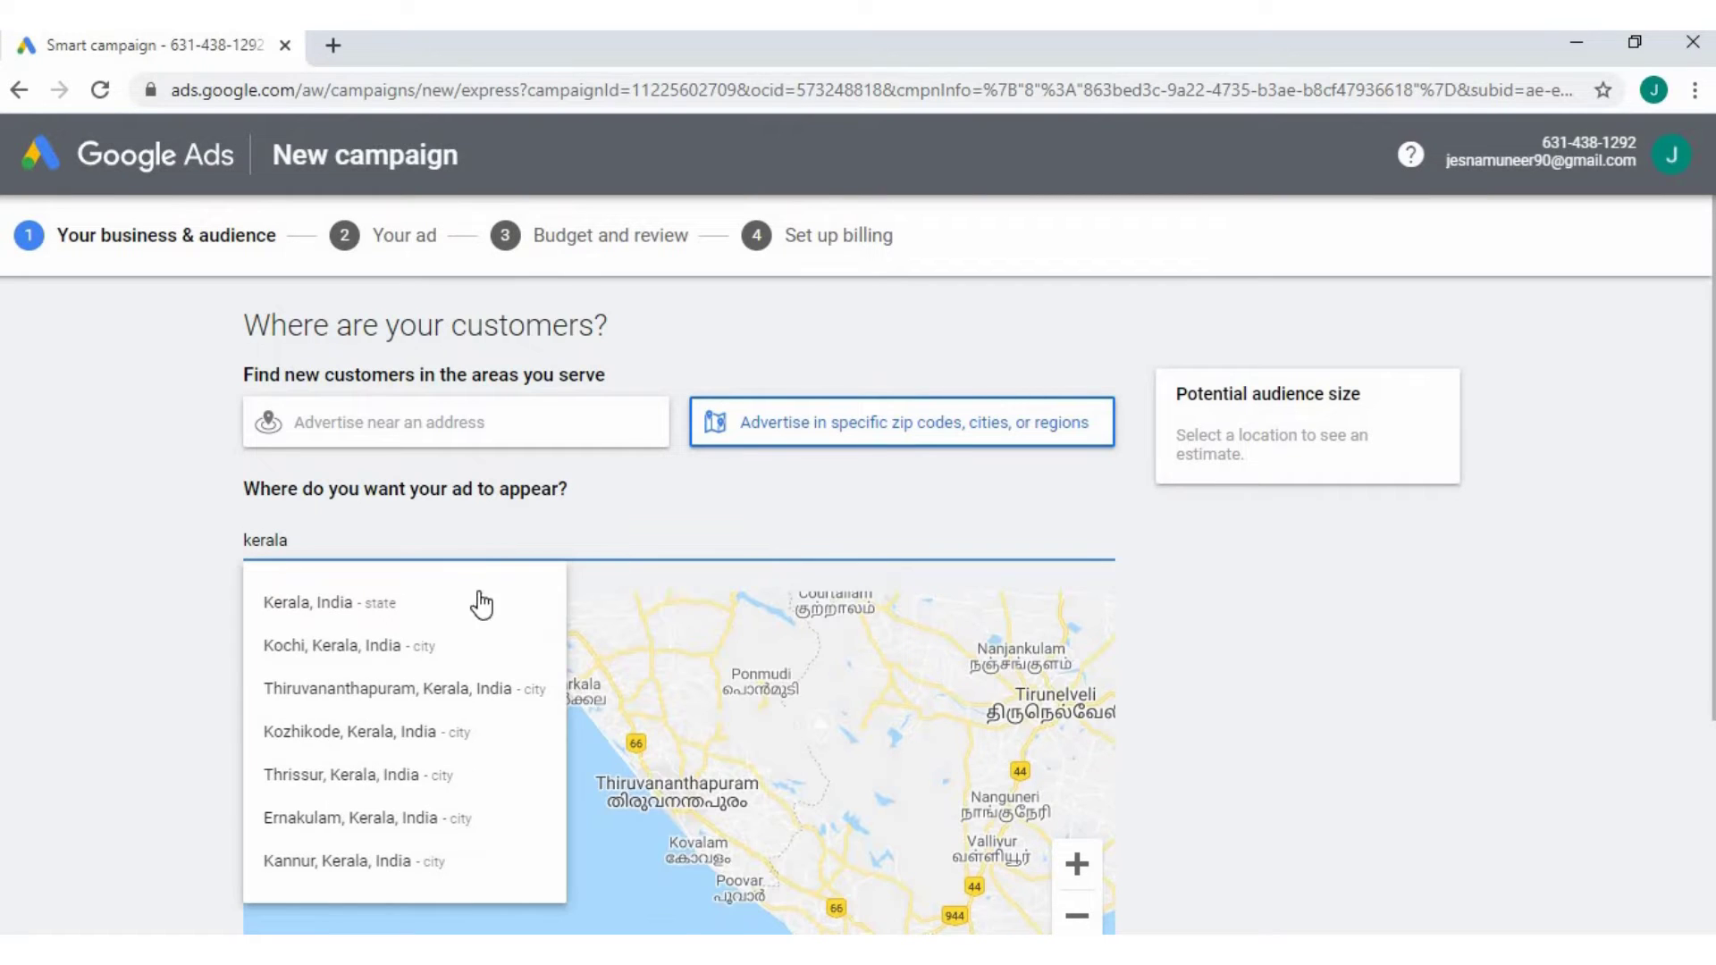
left_click(482, 604)
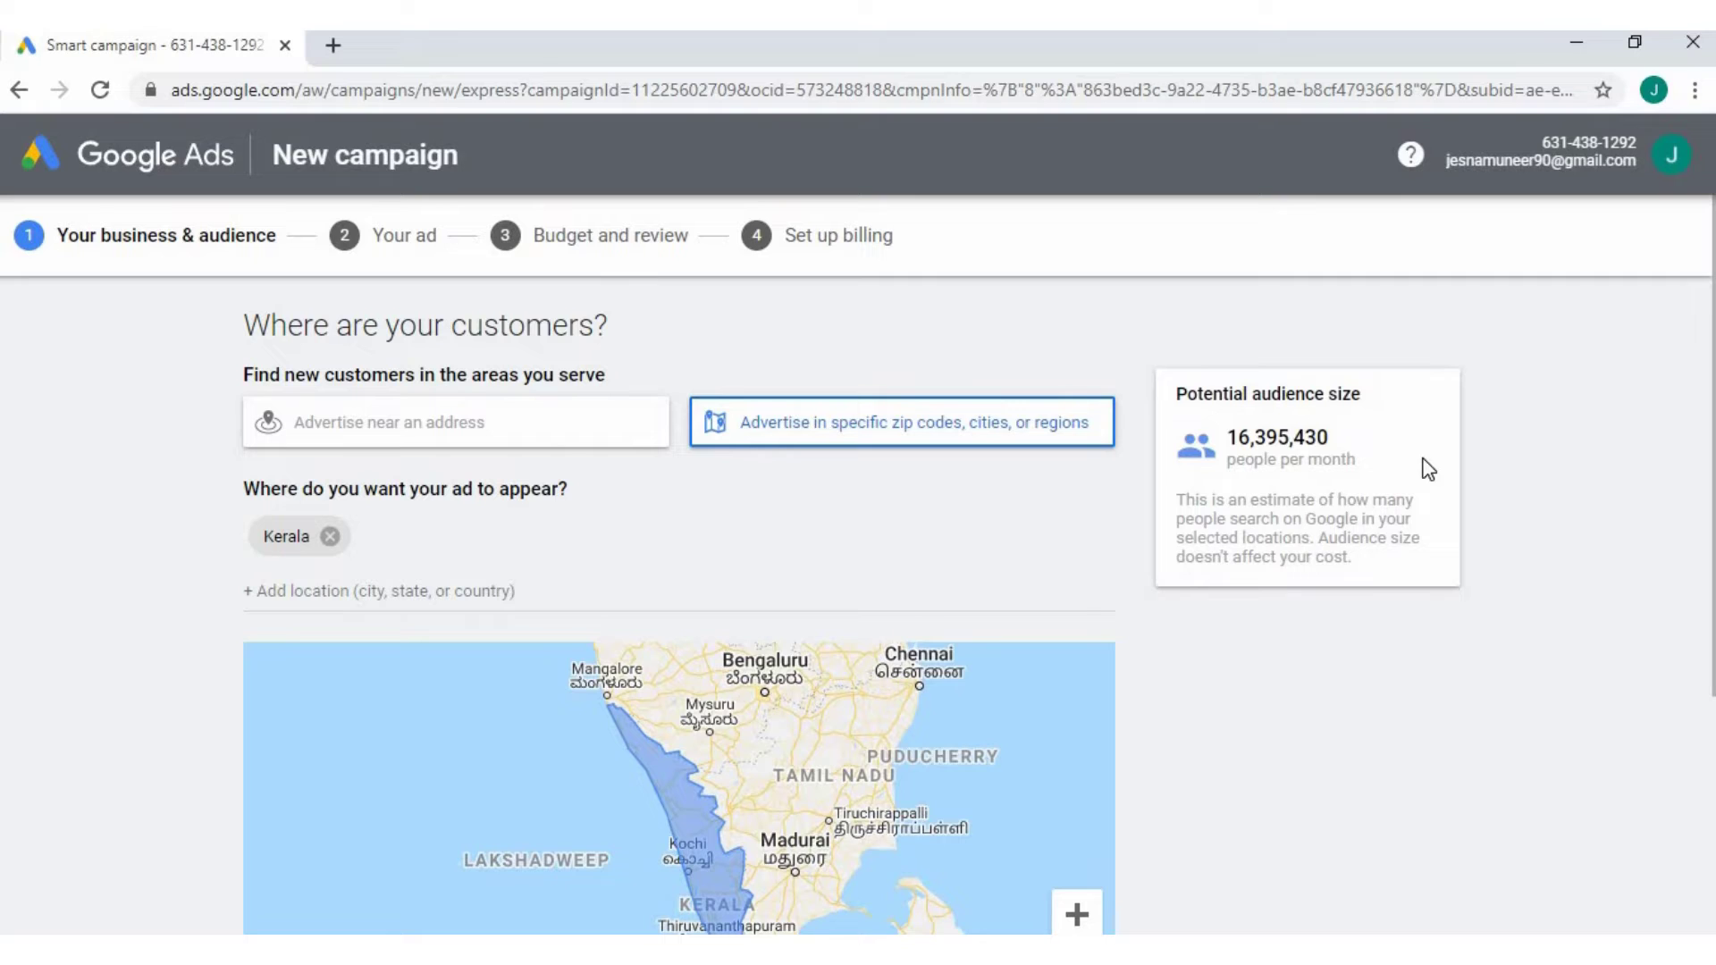
scroll(1389, 681, "down", 3)
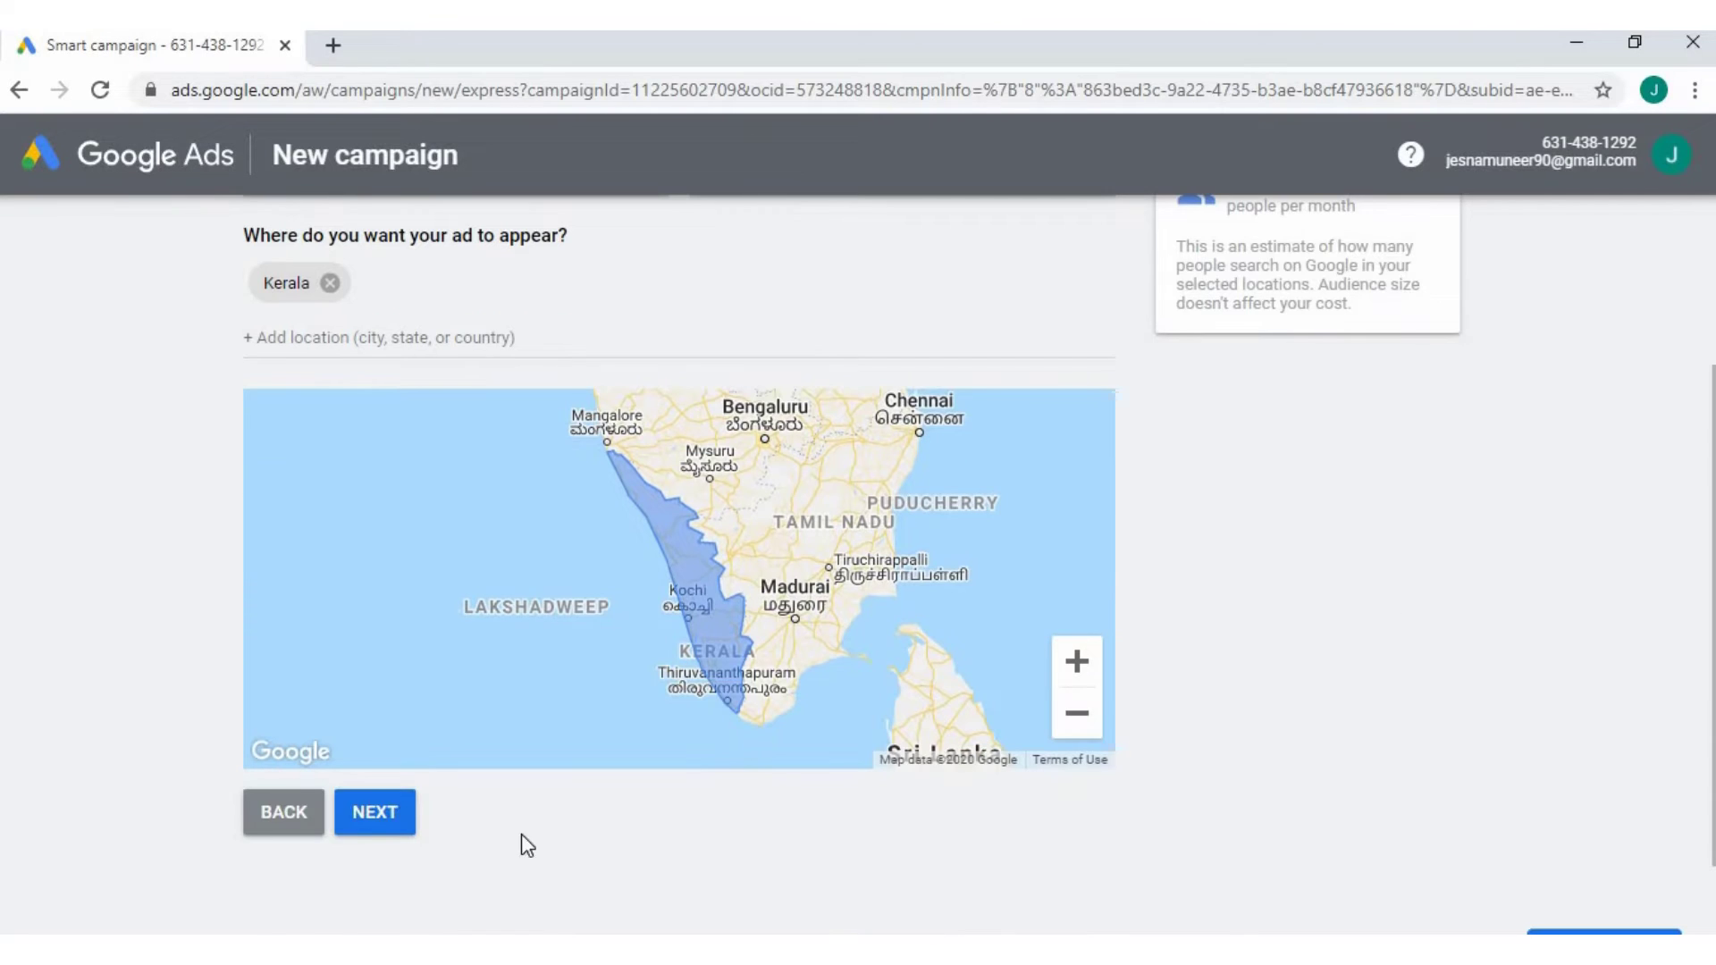
left_click(372, 815)
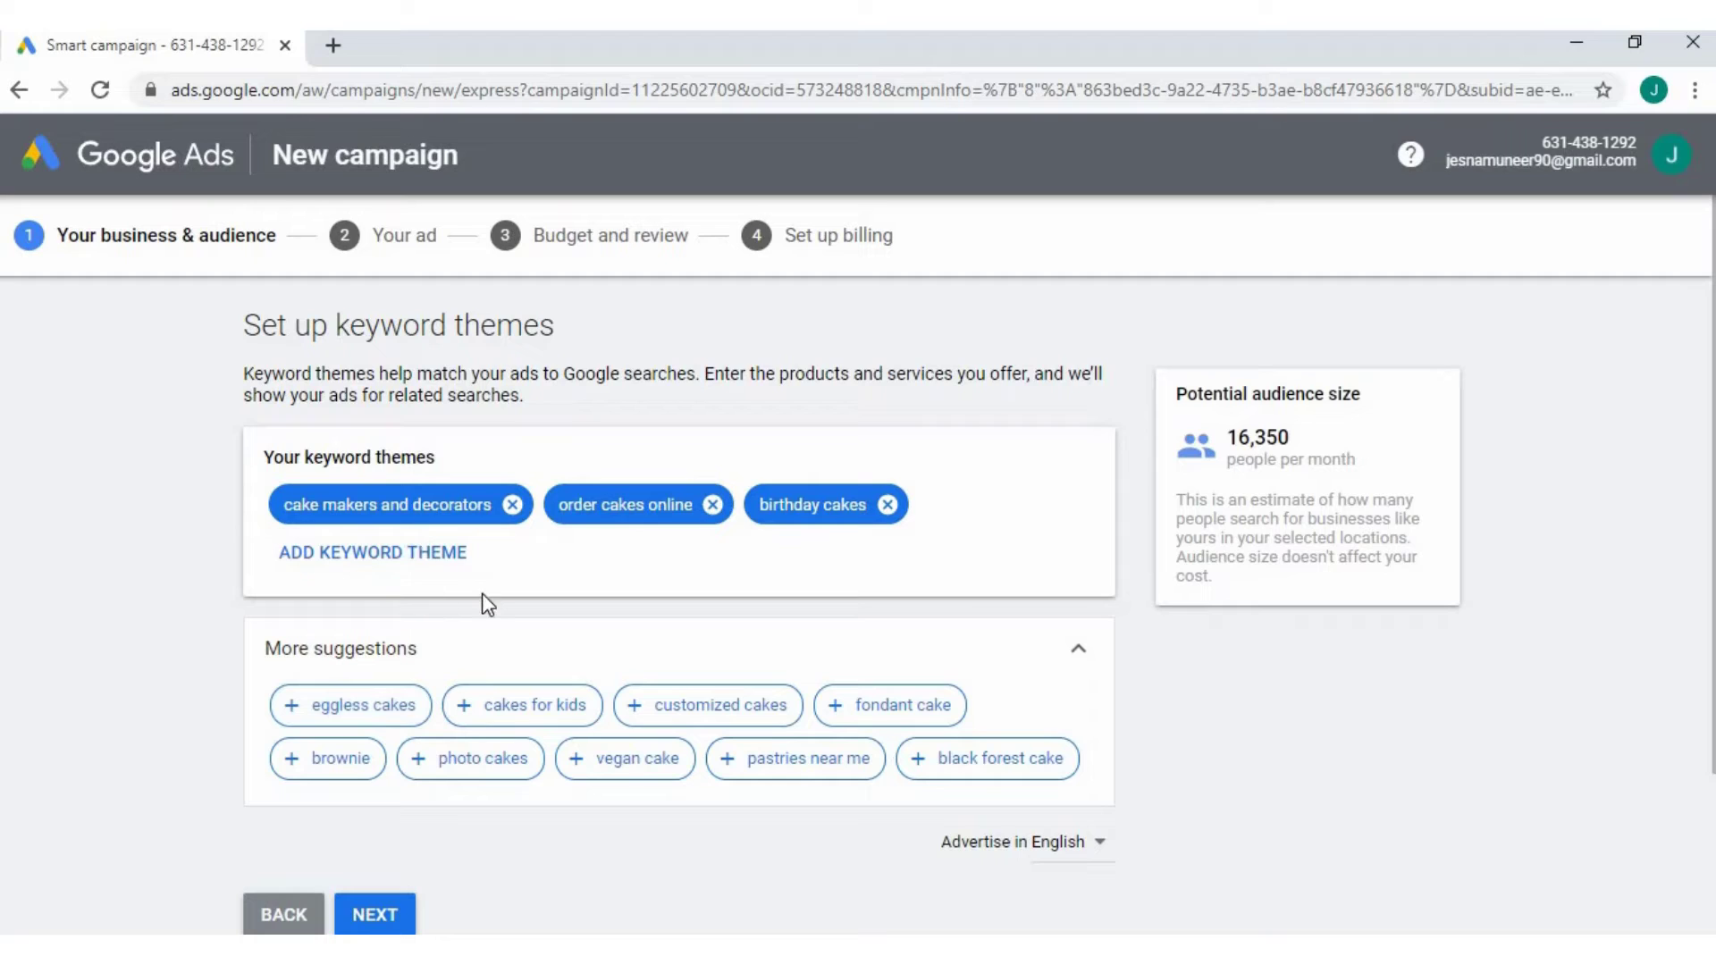
Step: Add the suggested keyword themes eggless cakes, customized cakes, pastries near me and black forest cake
left_click(413, 706)
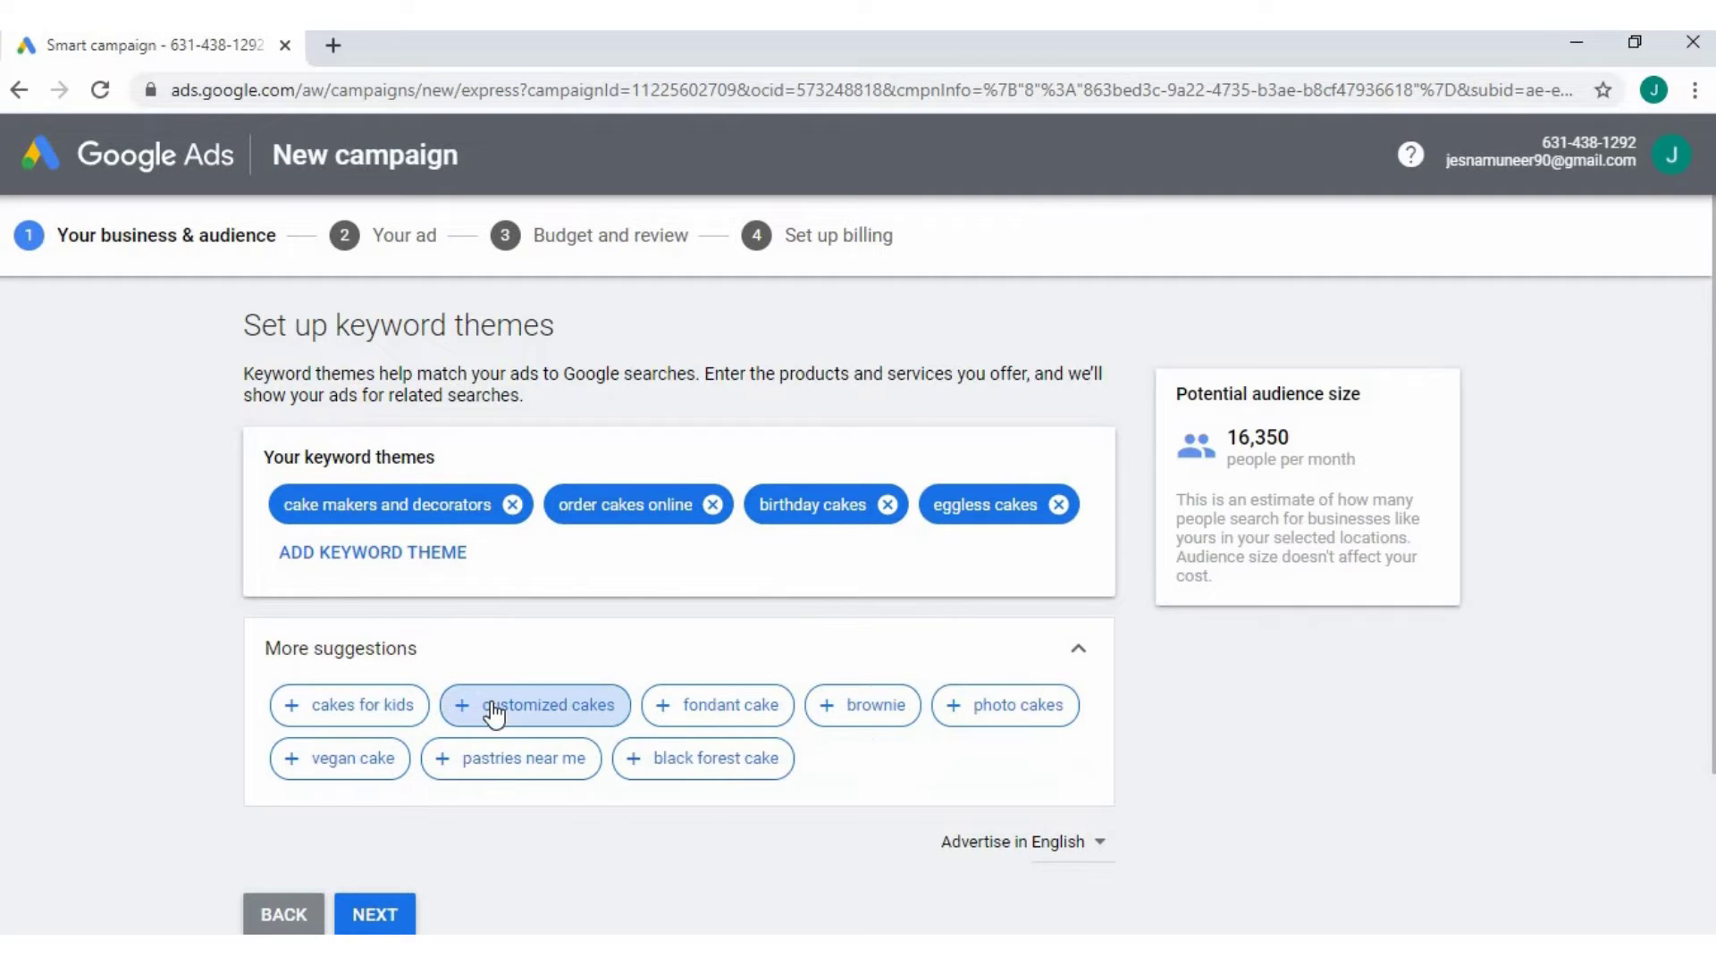
left_click(494, 712)
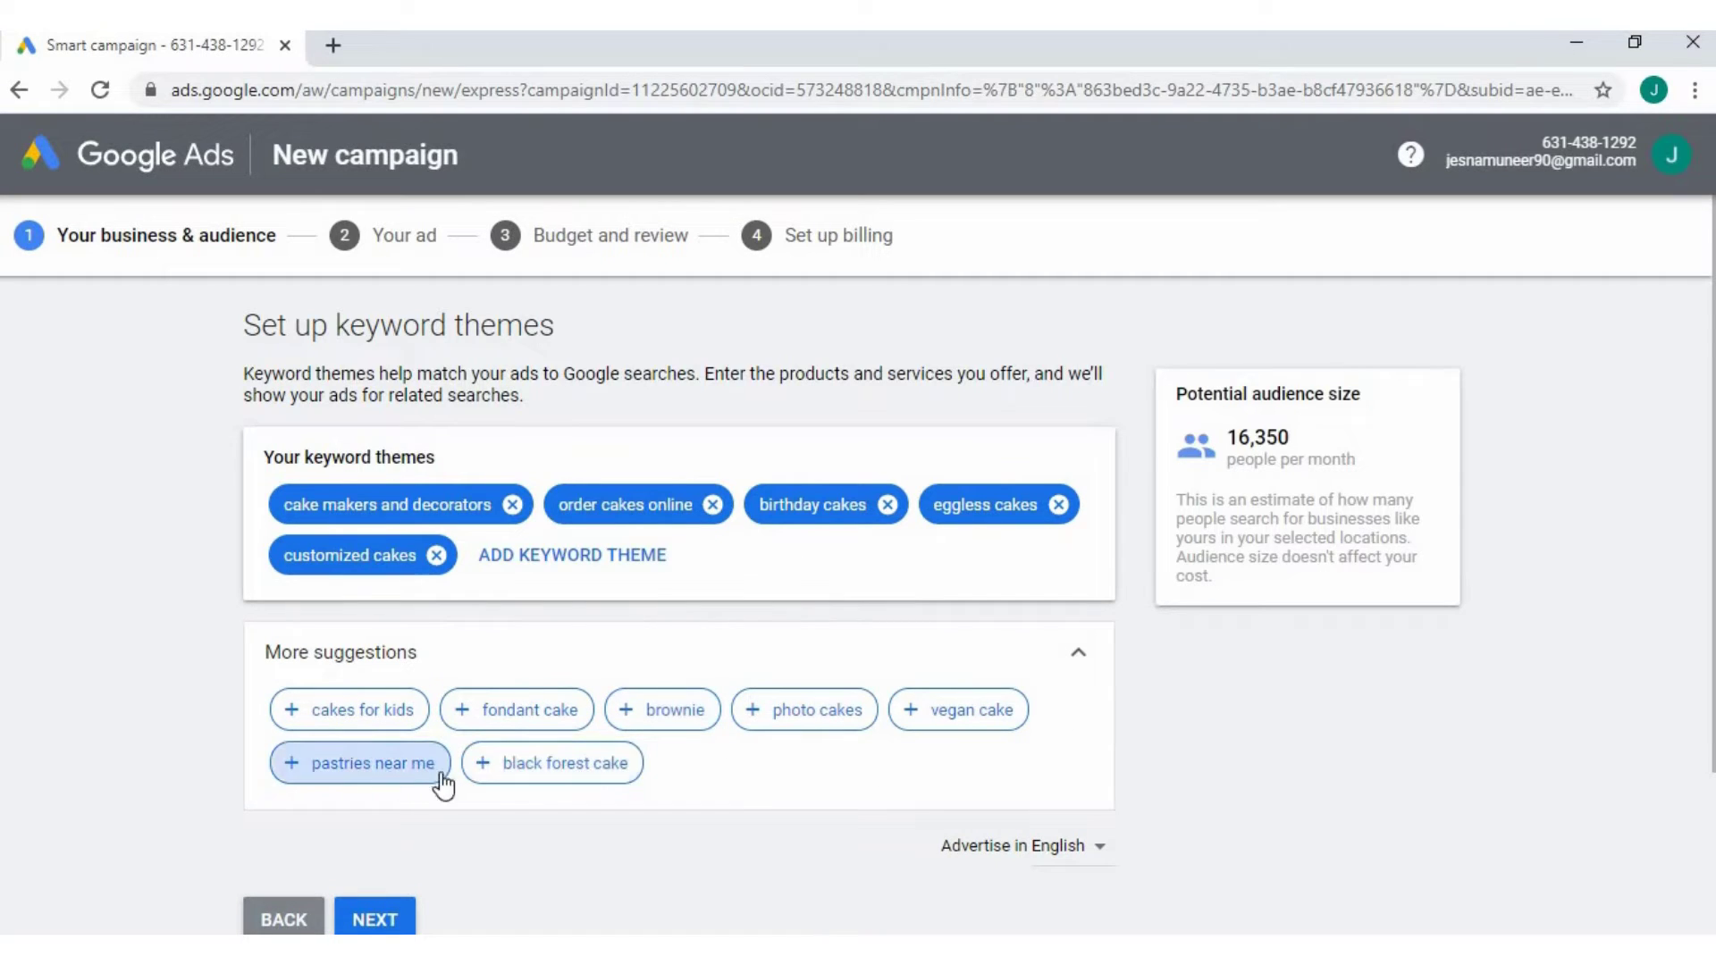
left_click(389, 778)
left_click(398, 775)
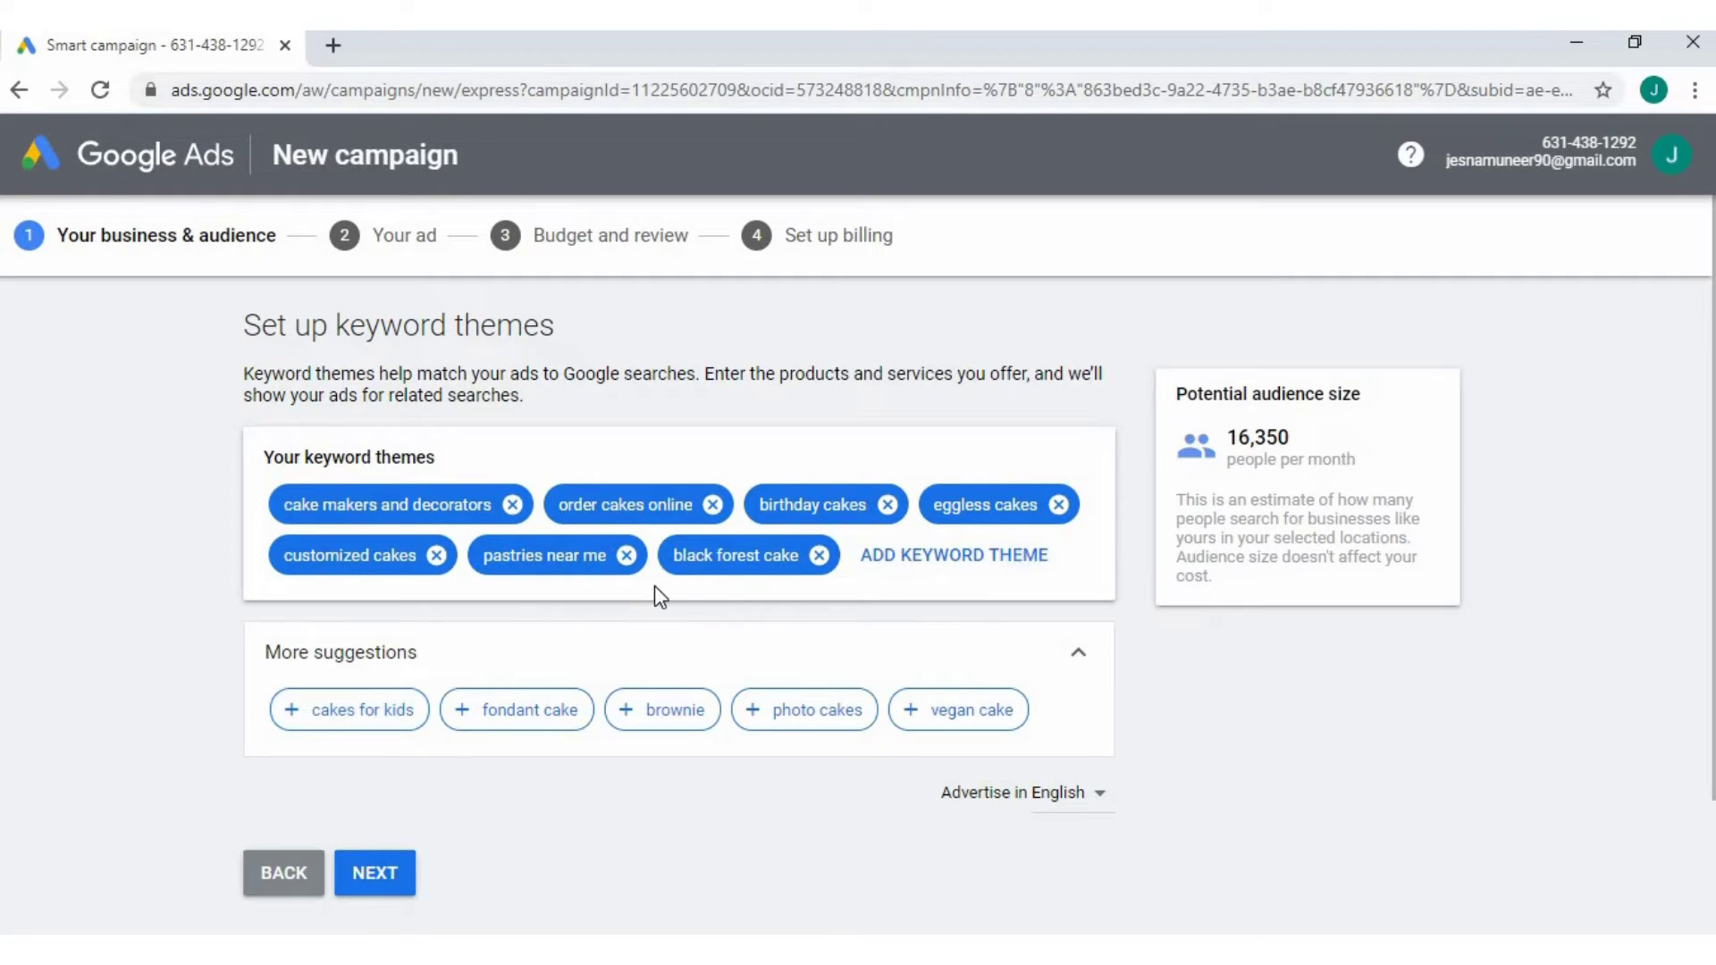
Step: Search for the keyword theme "cake order online", add the match order cake online, and continue to writing the ad
left_click(901, 563)
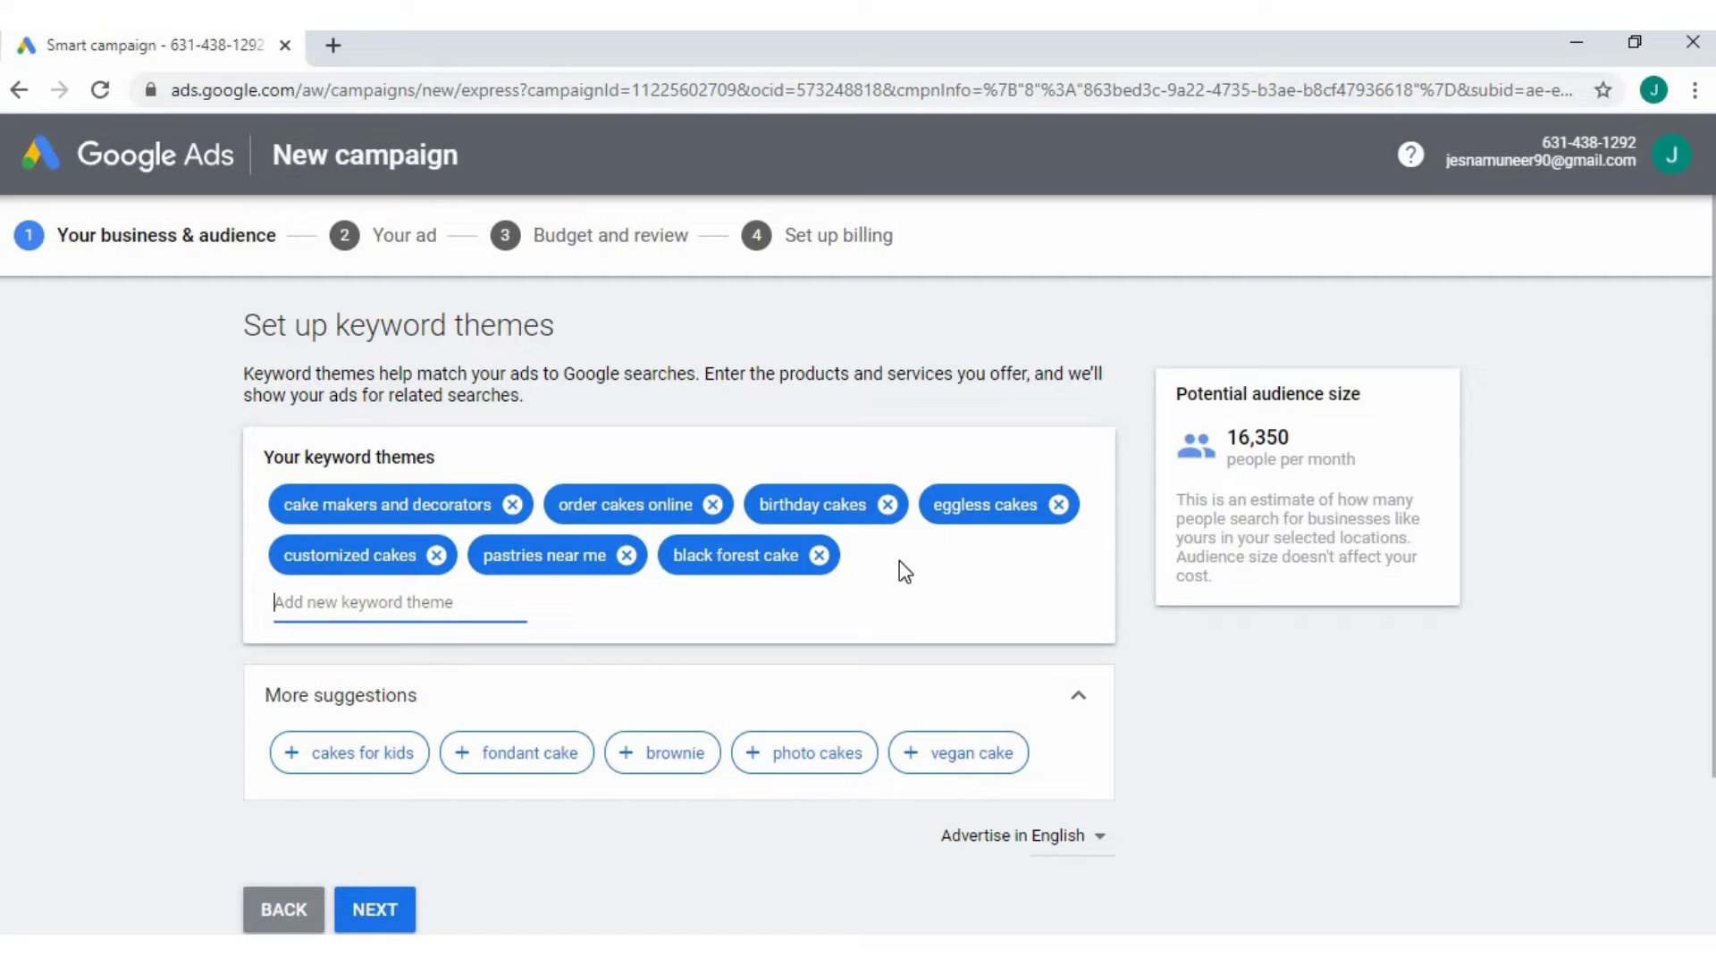
type("ca")
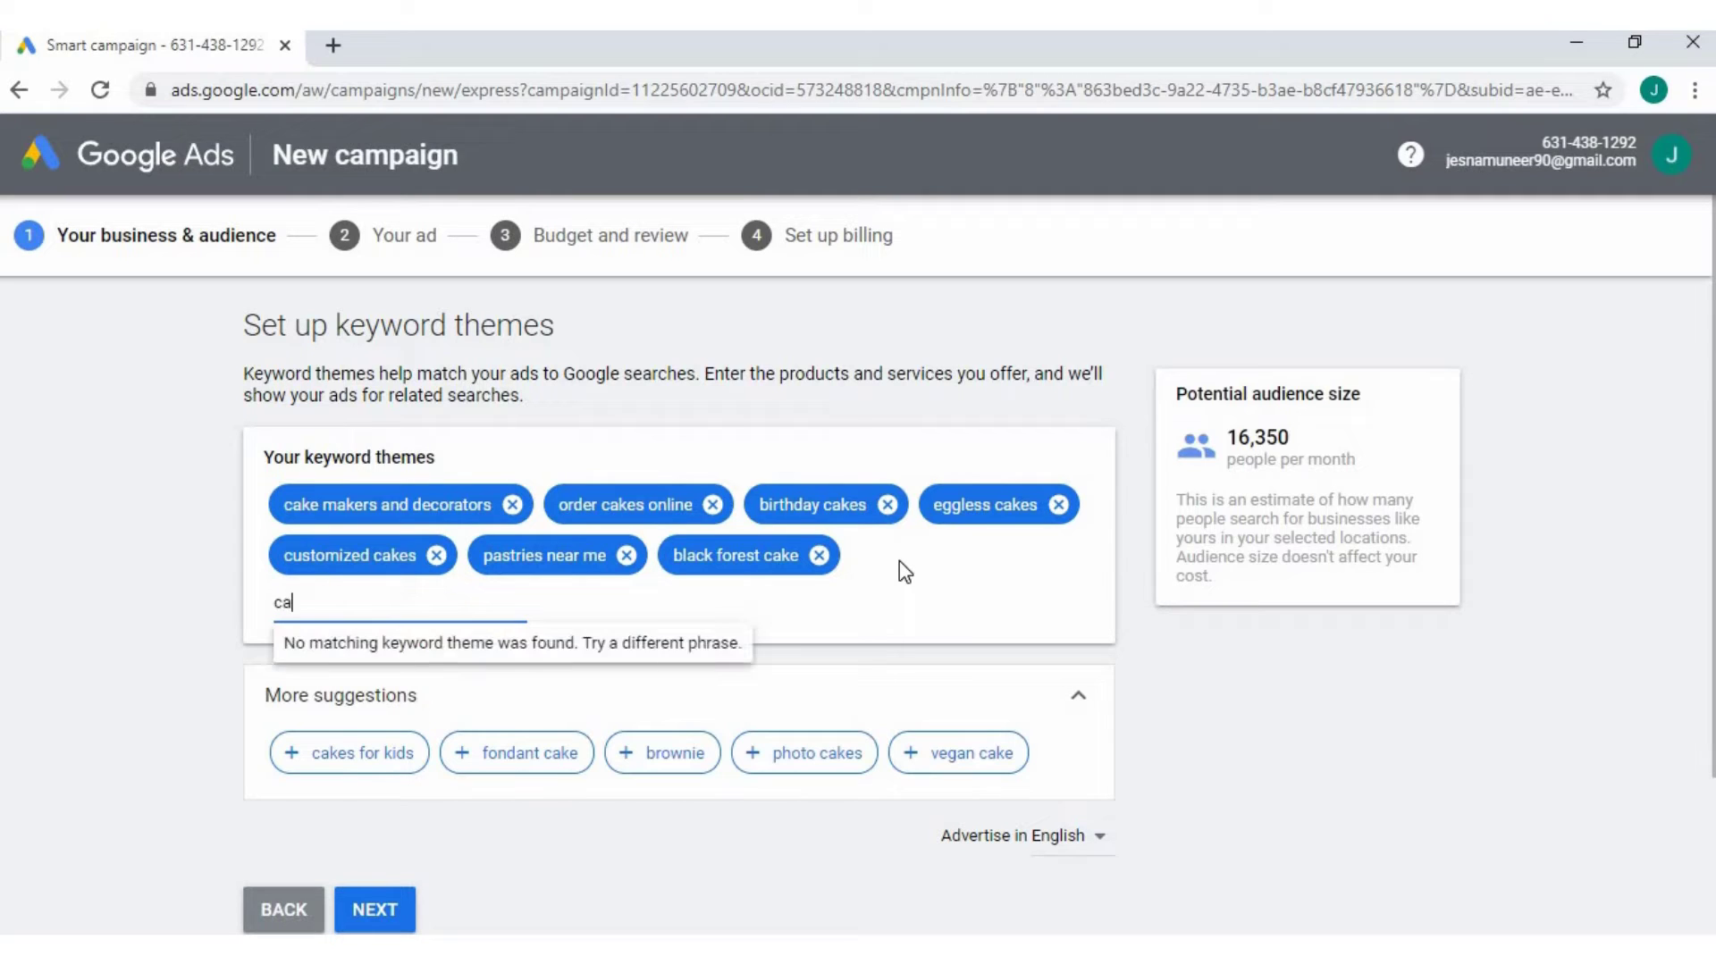
type("ke or")
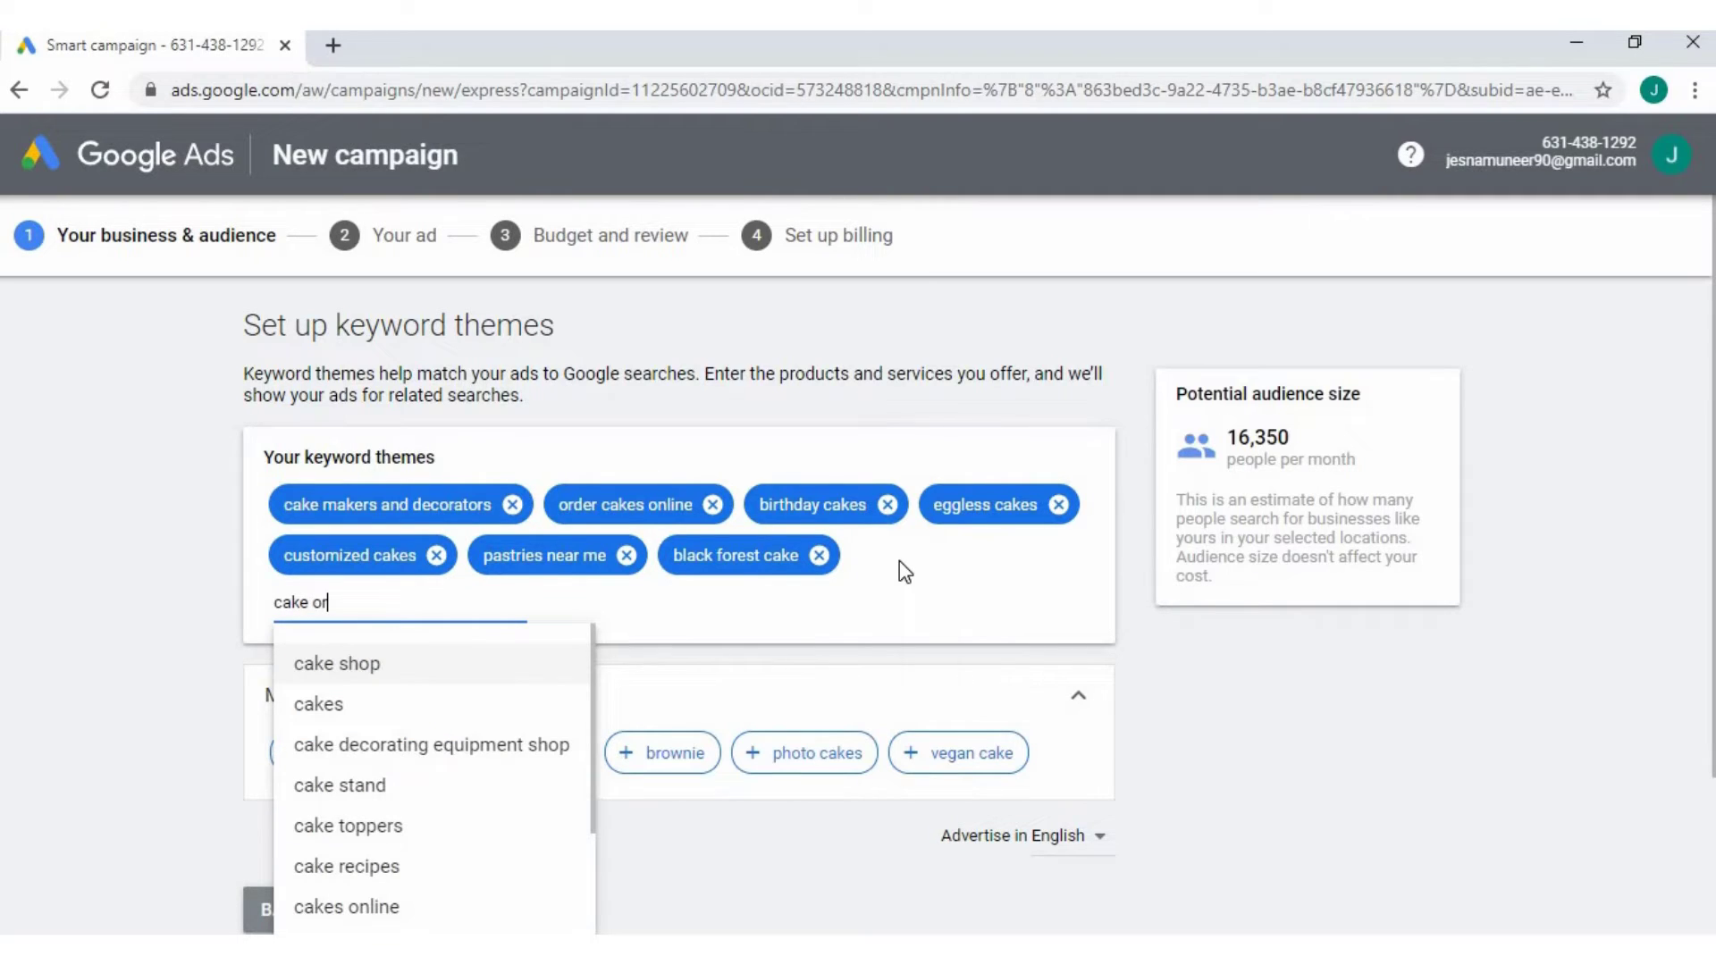
type("der online")
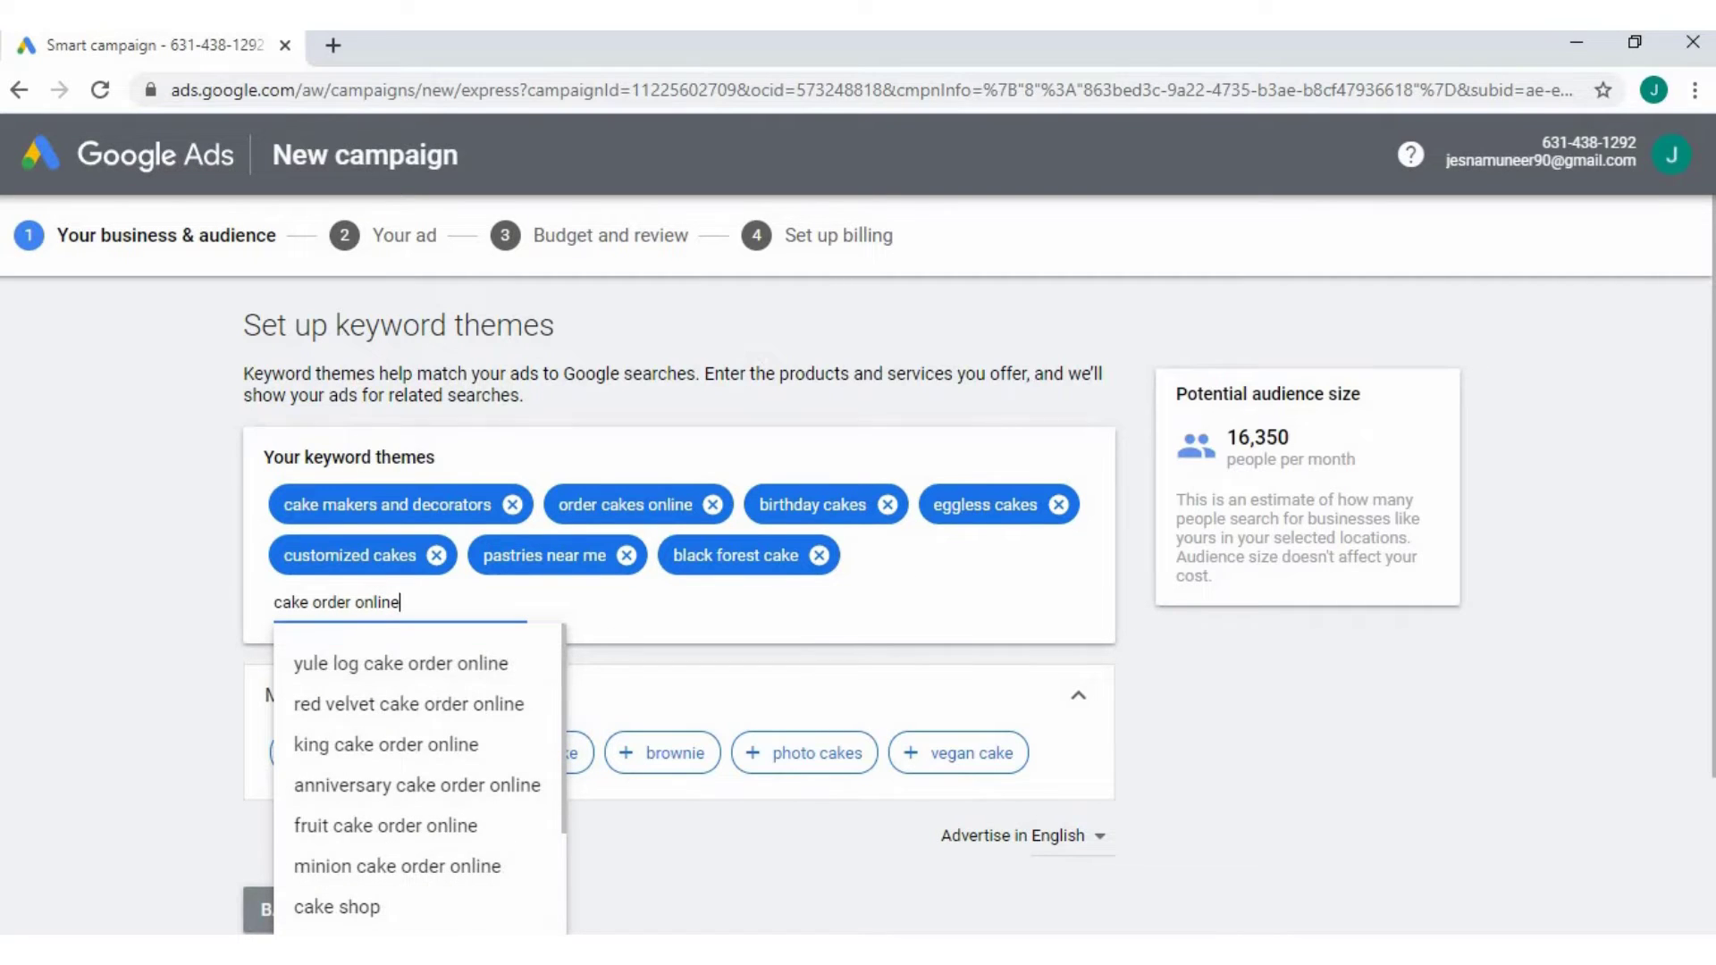
scroll(447, 791, "down", 2)
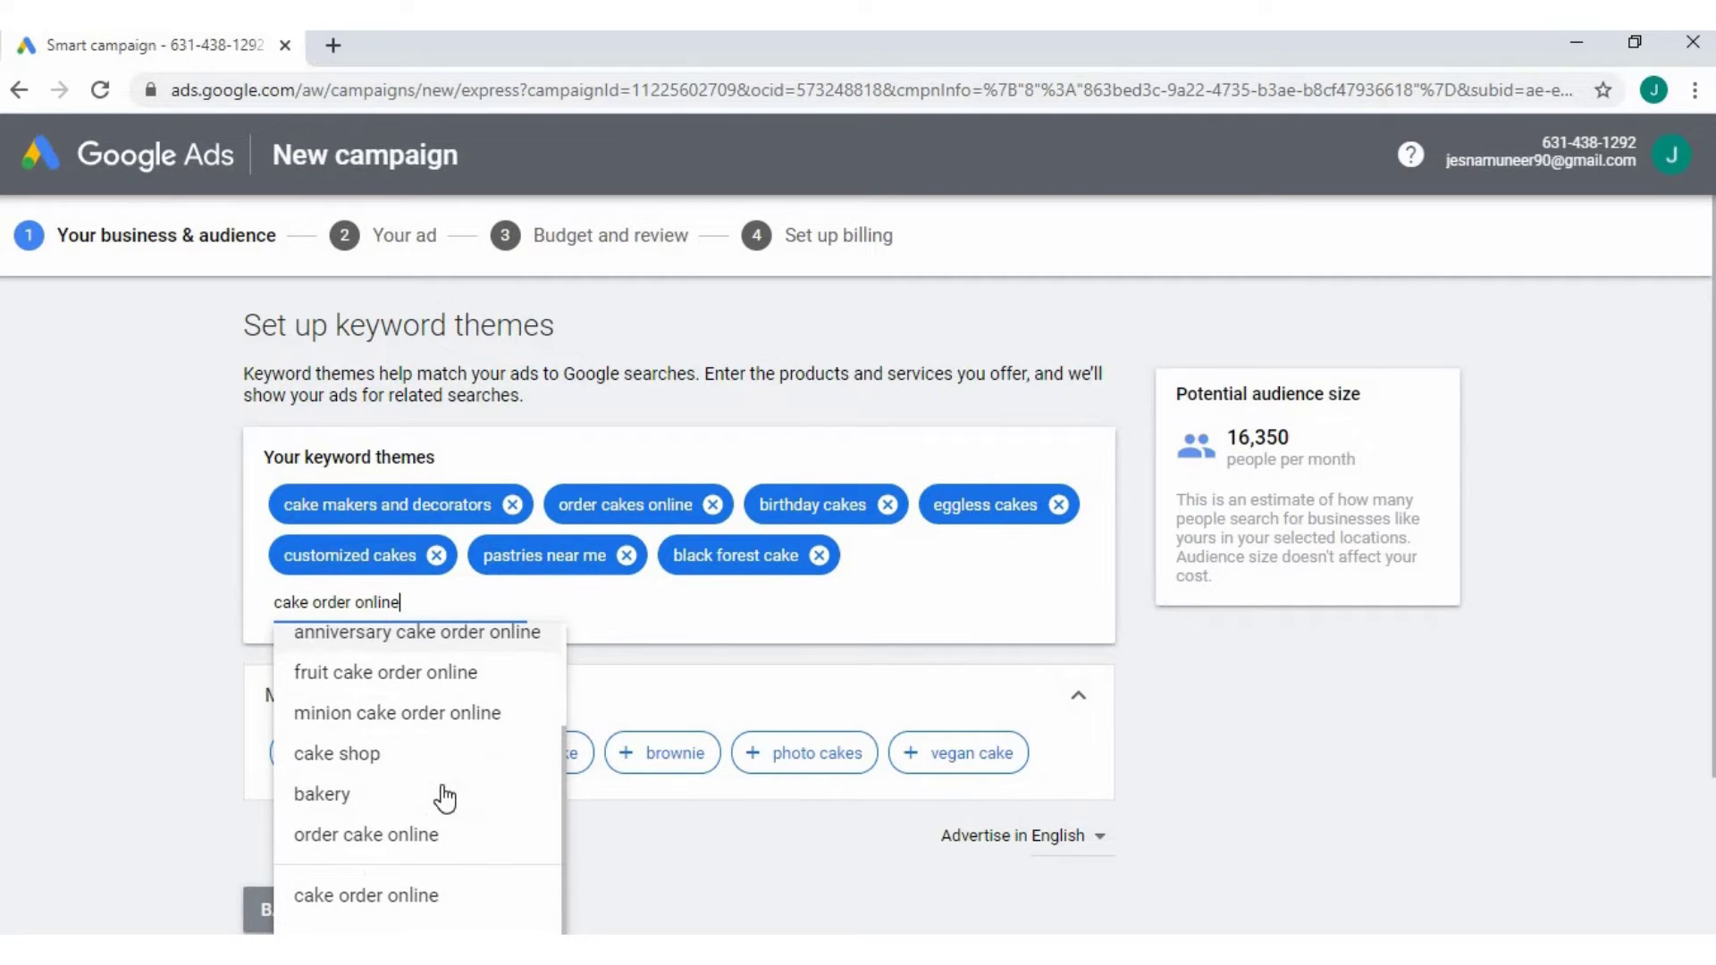
left_click(450, 840)
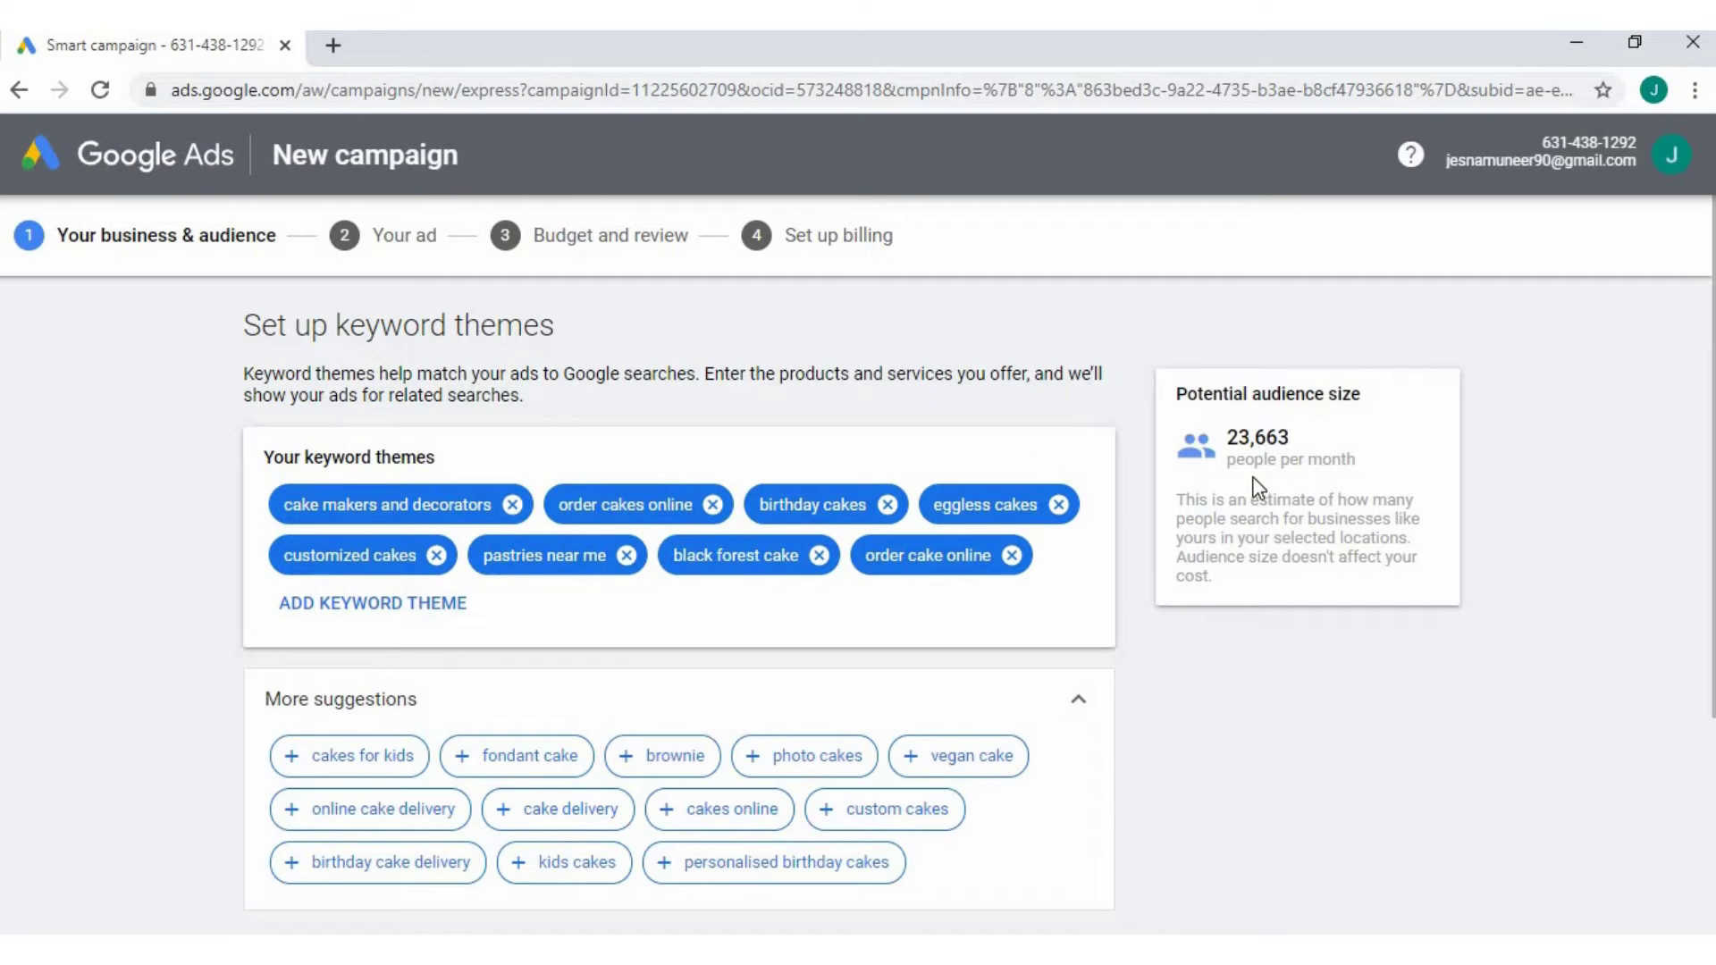
scroll(1283, 655, "down", 4)
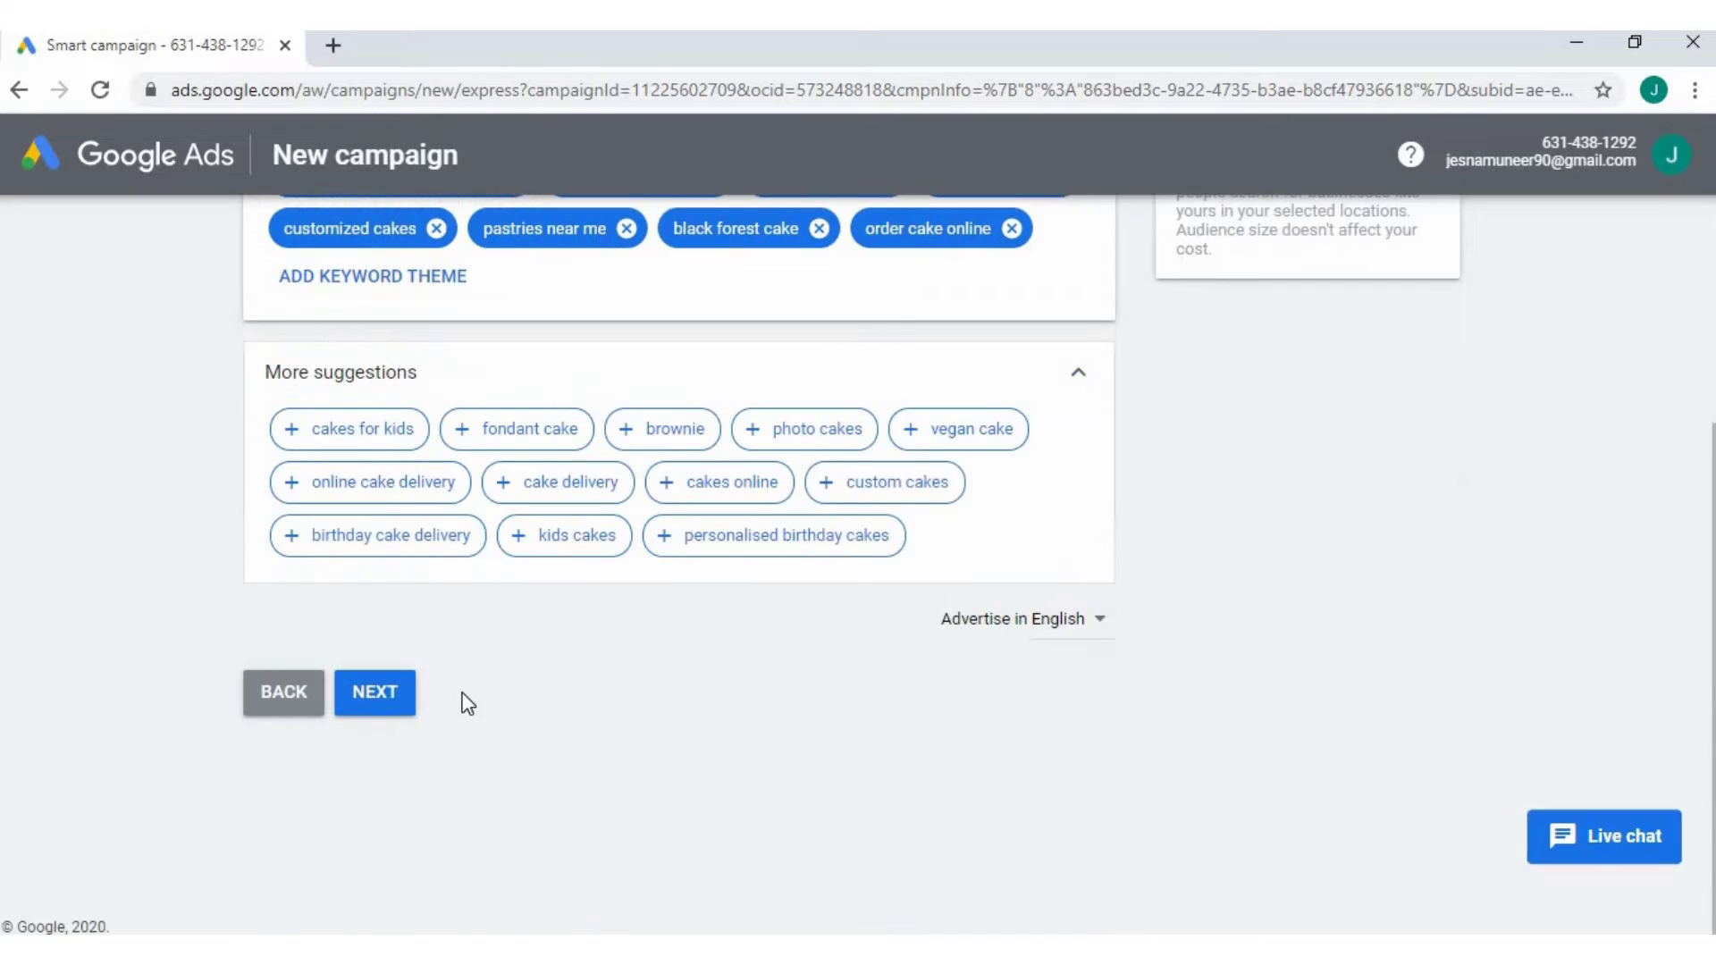
left_click(374, 694)
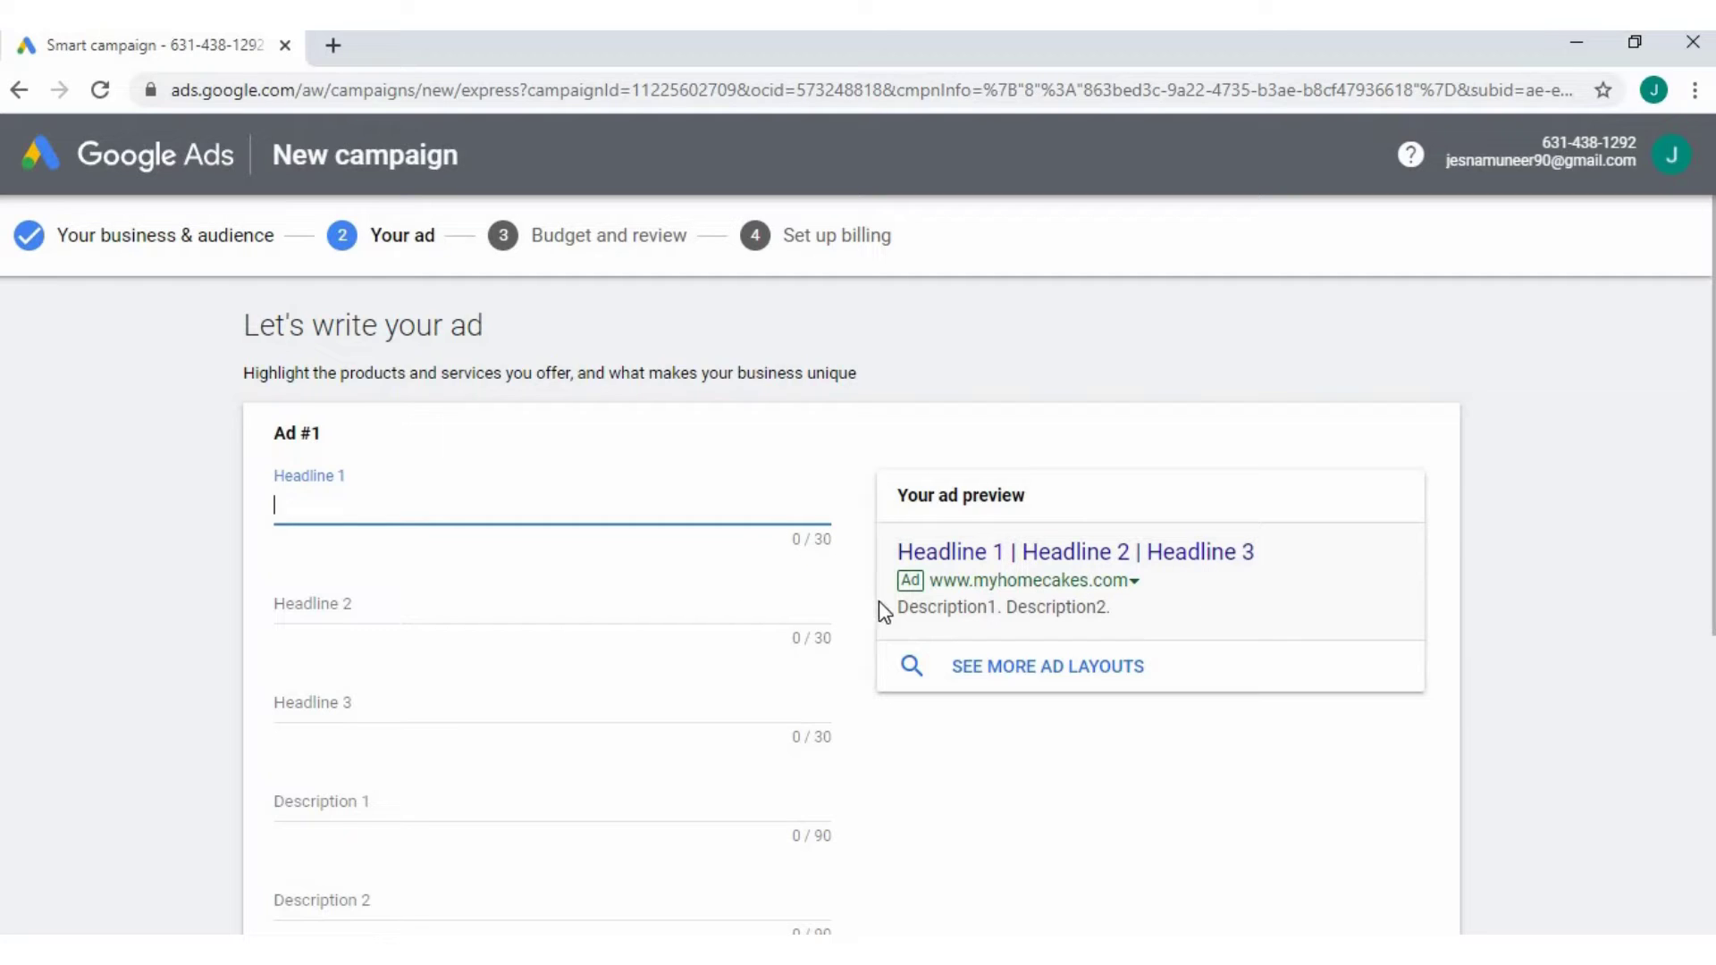
scroll(670, 773, "down", 2)
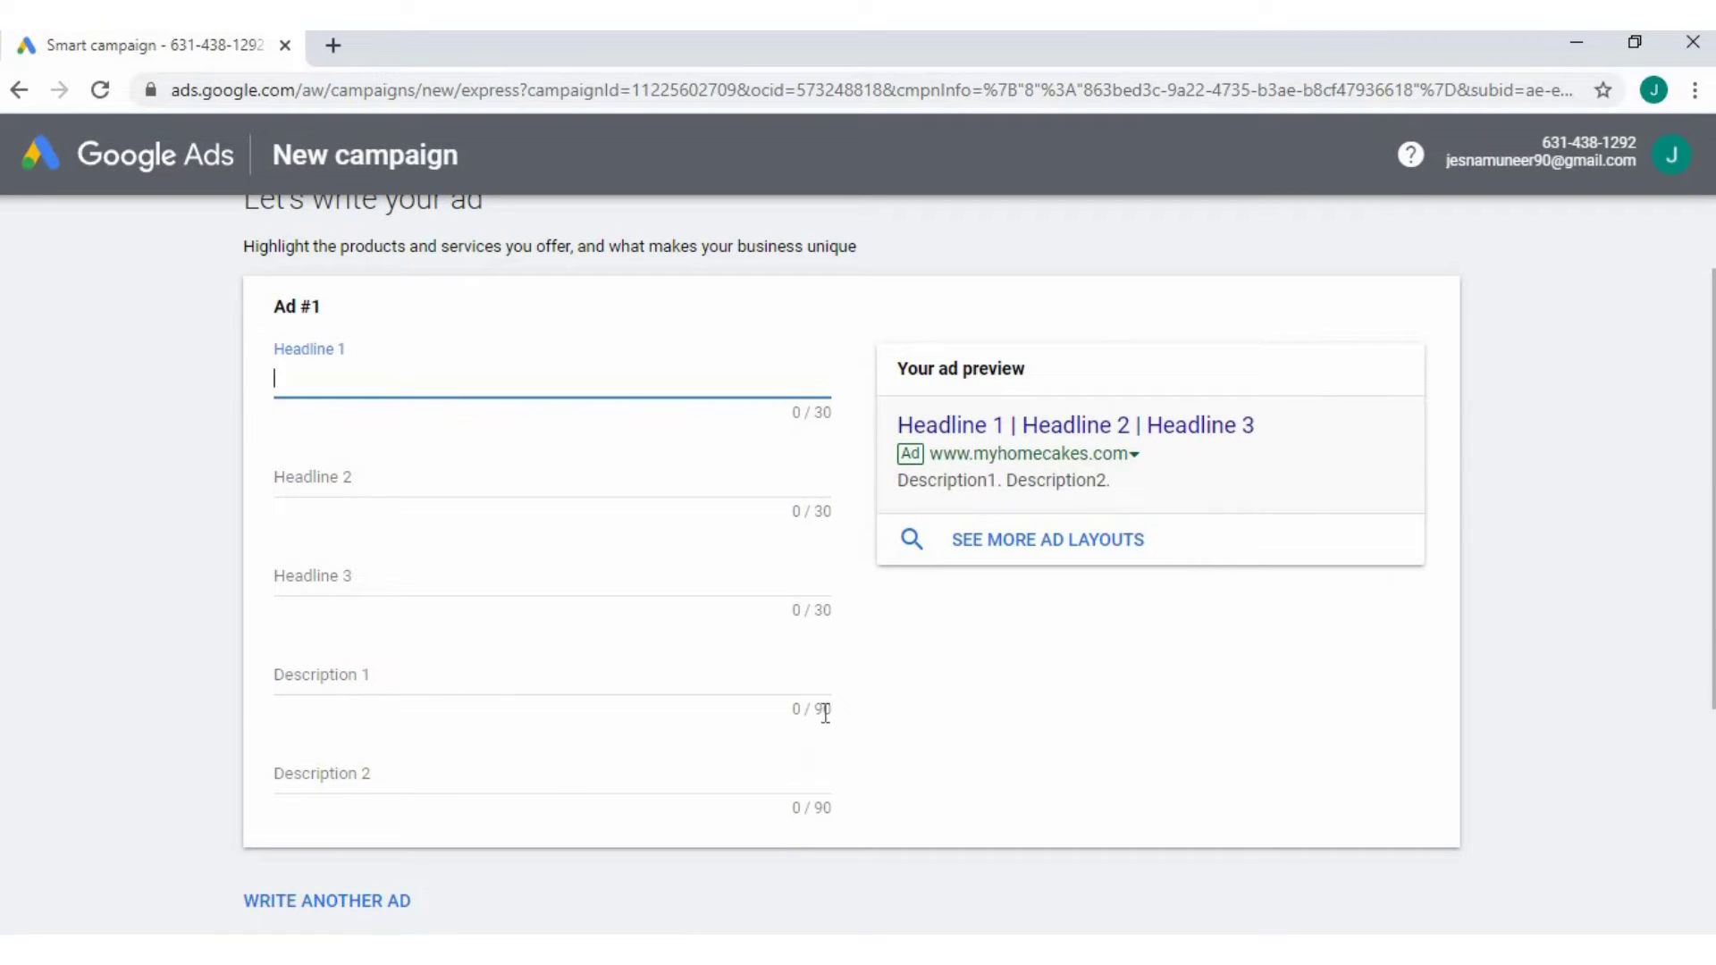
scroll(827, 810, "up", 2)
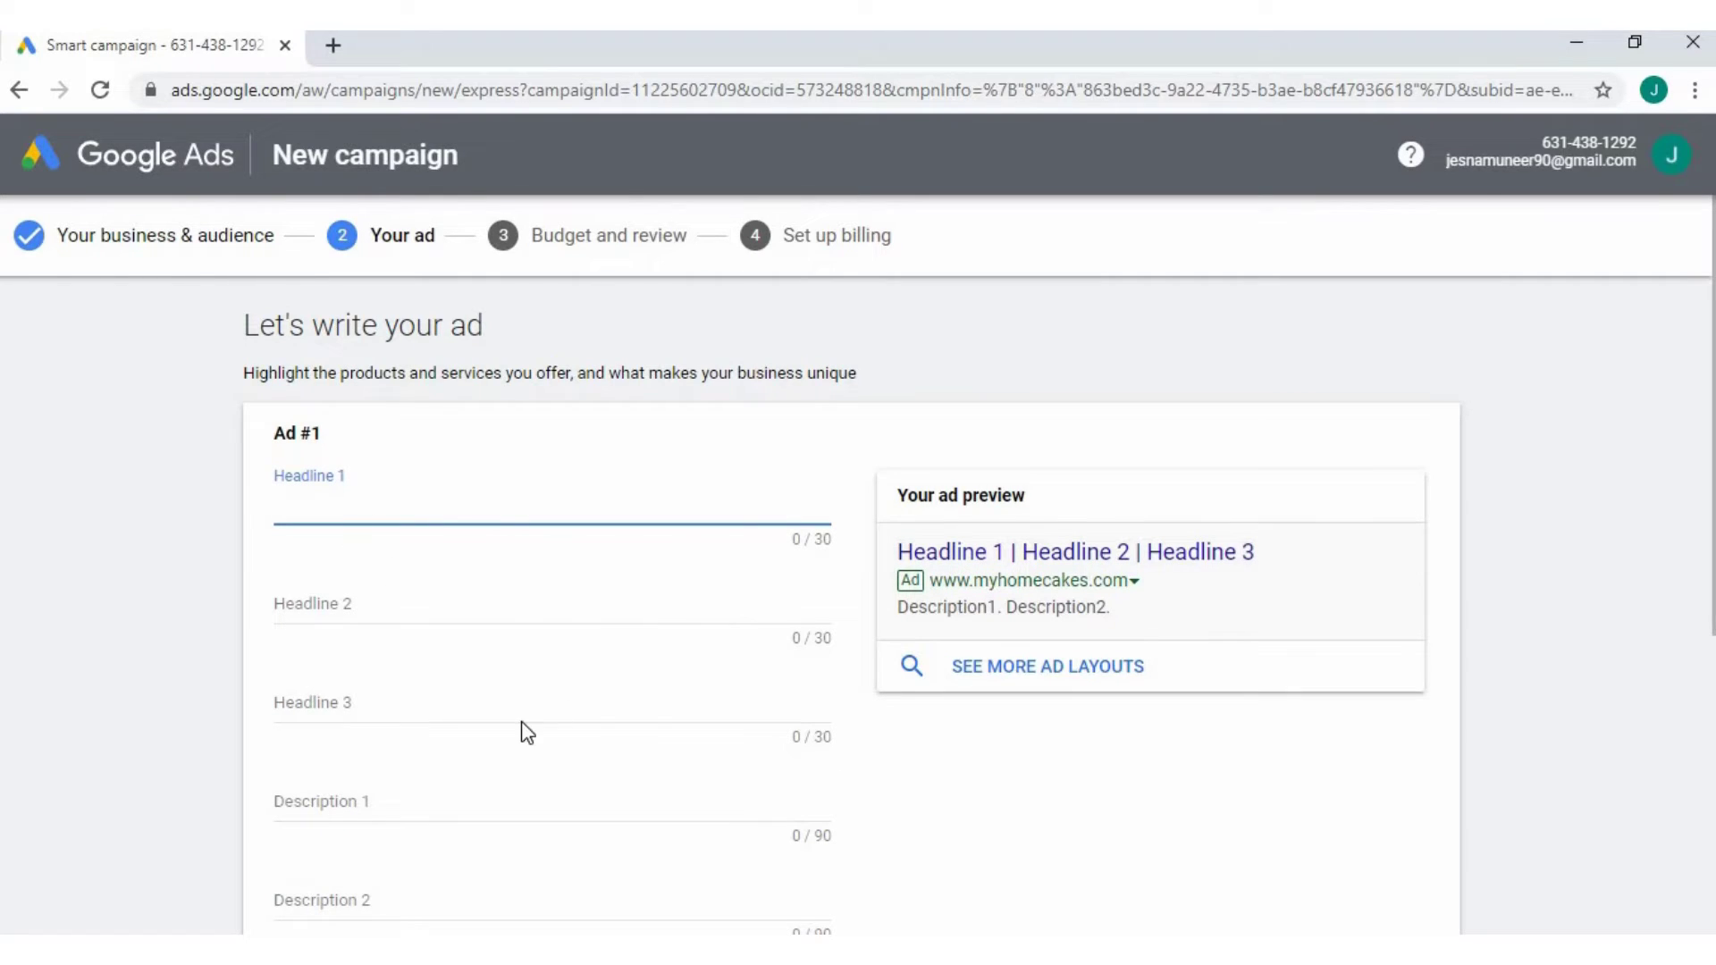
scroll(526, 729, "down", 2)
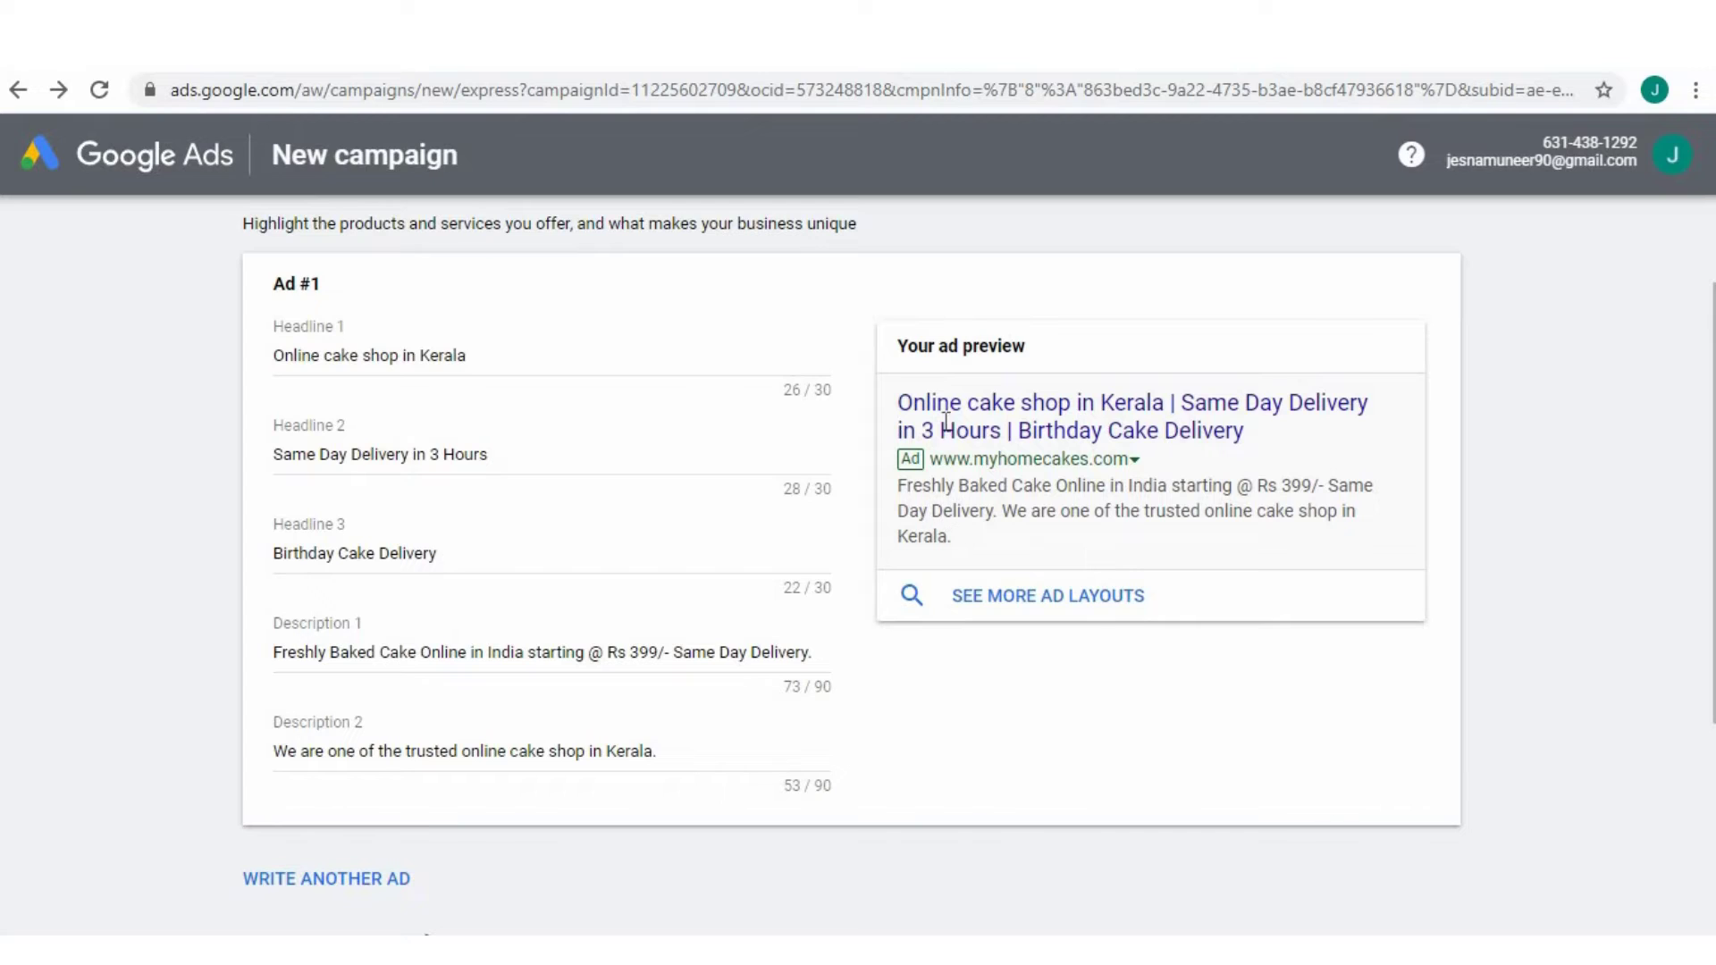
scroll(636, 747, "down", 2)
scroll(609, 749, "down", 2)
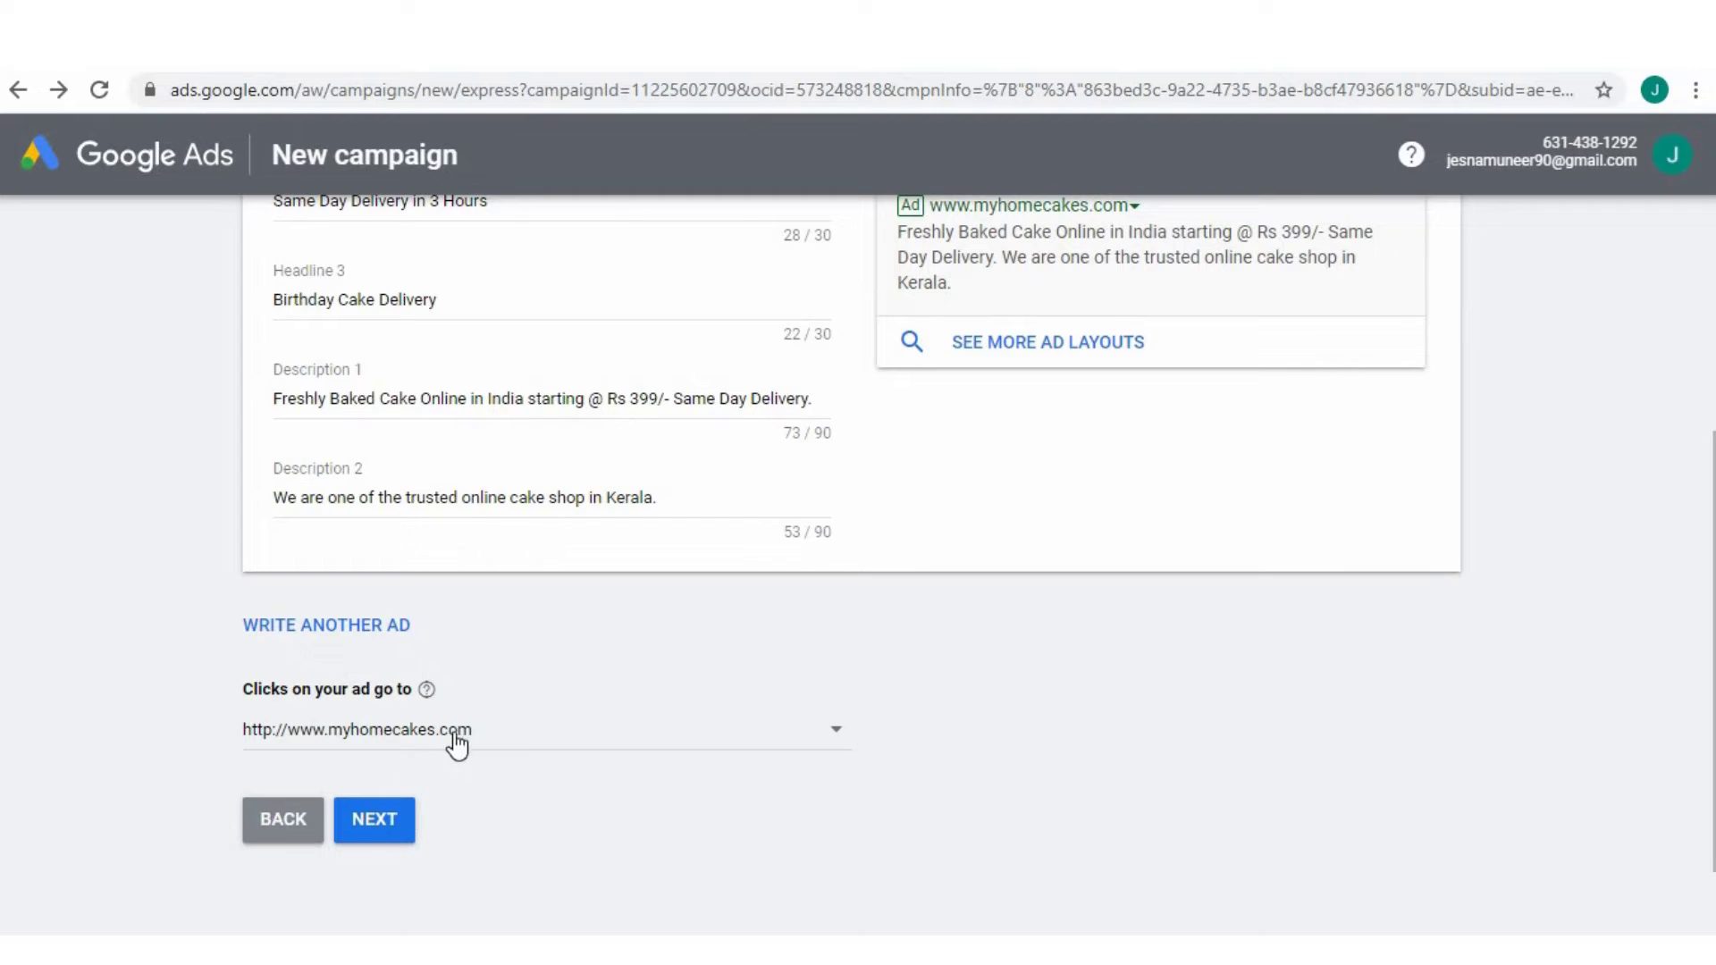
left_click(502, 740)
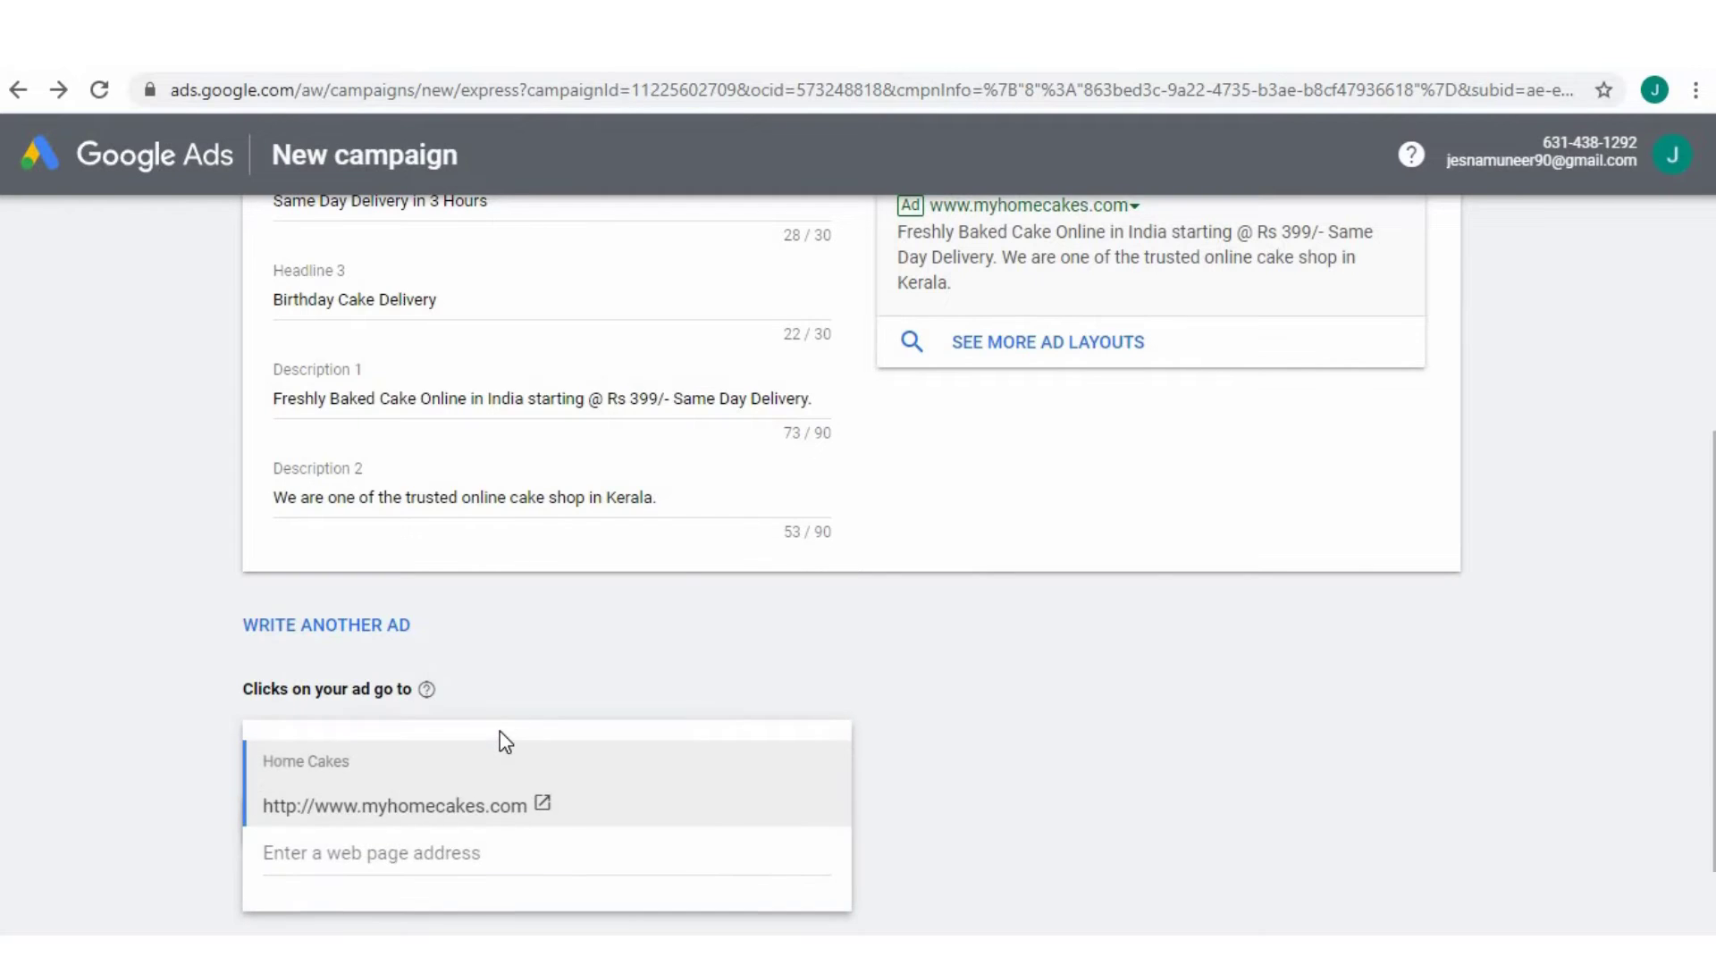
left_click(404, 859)
left_click(1011, 792)
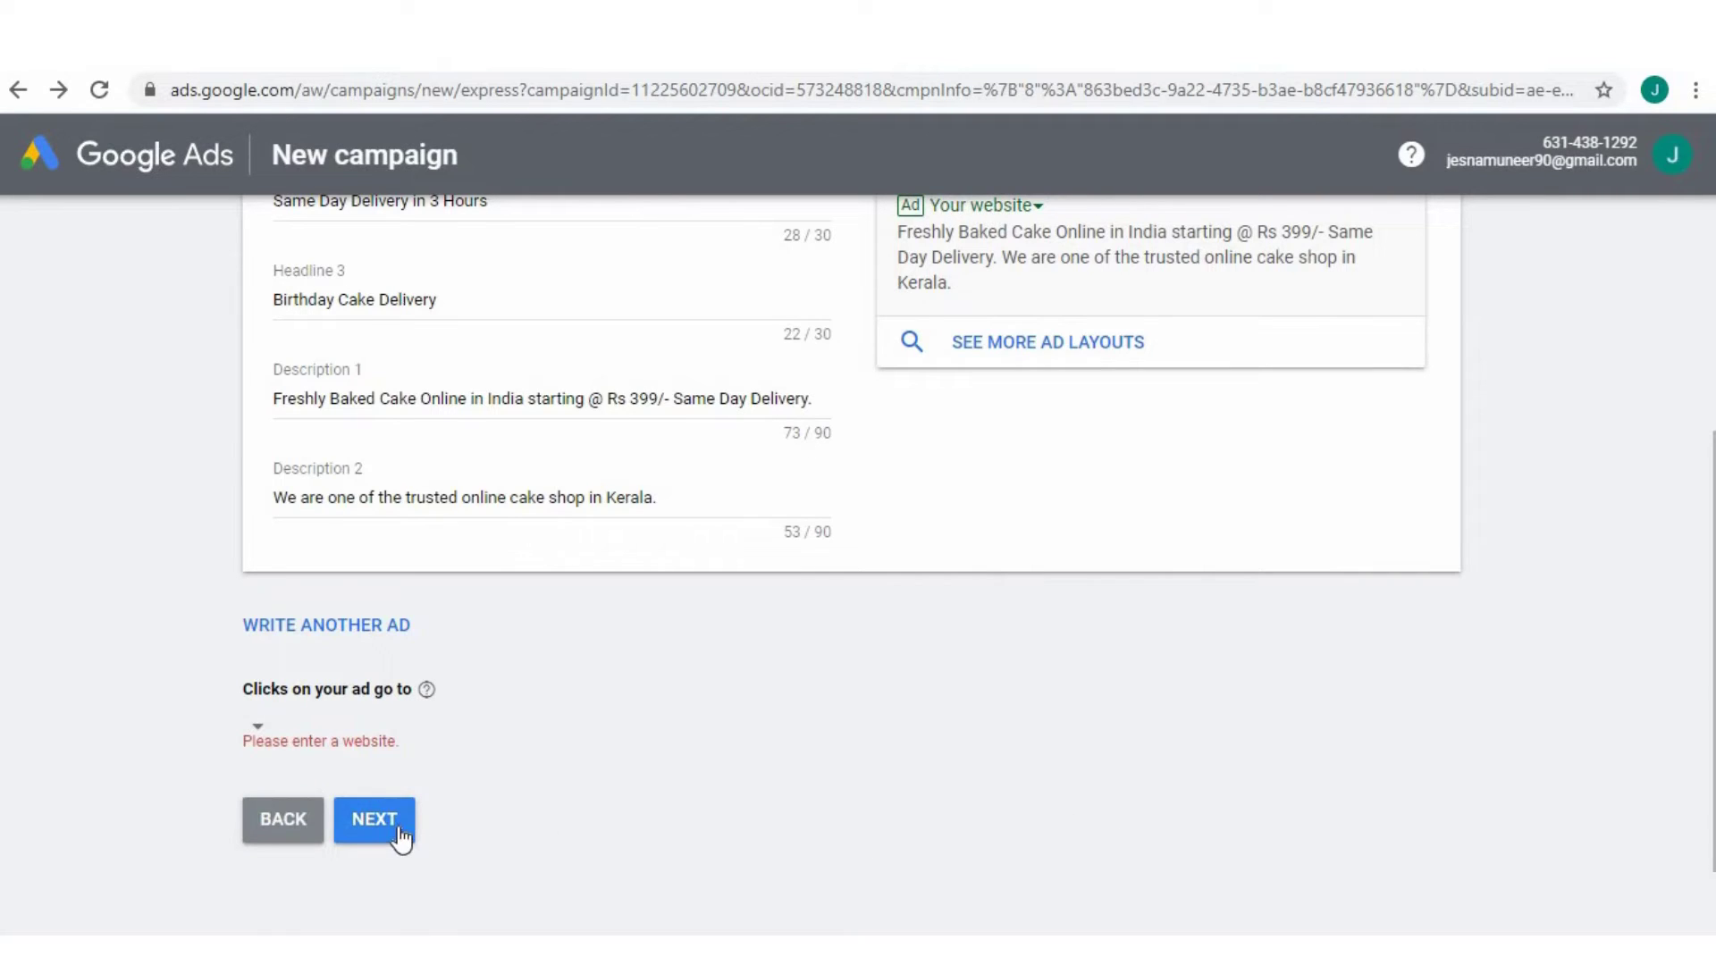
left_click(257, 729)
left_click(362, 808)
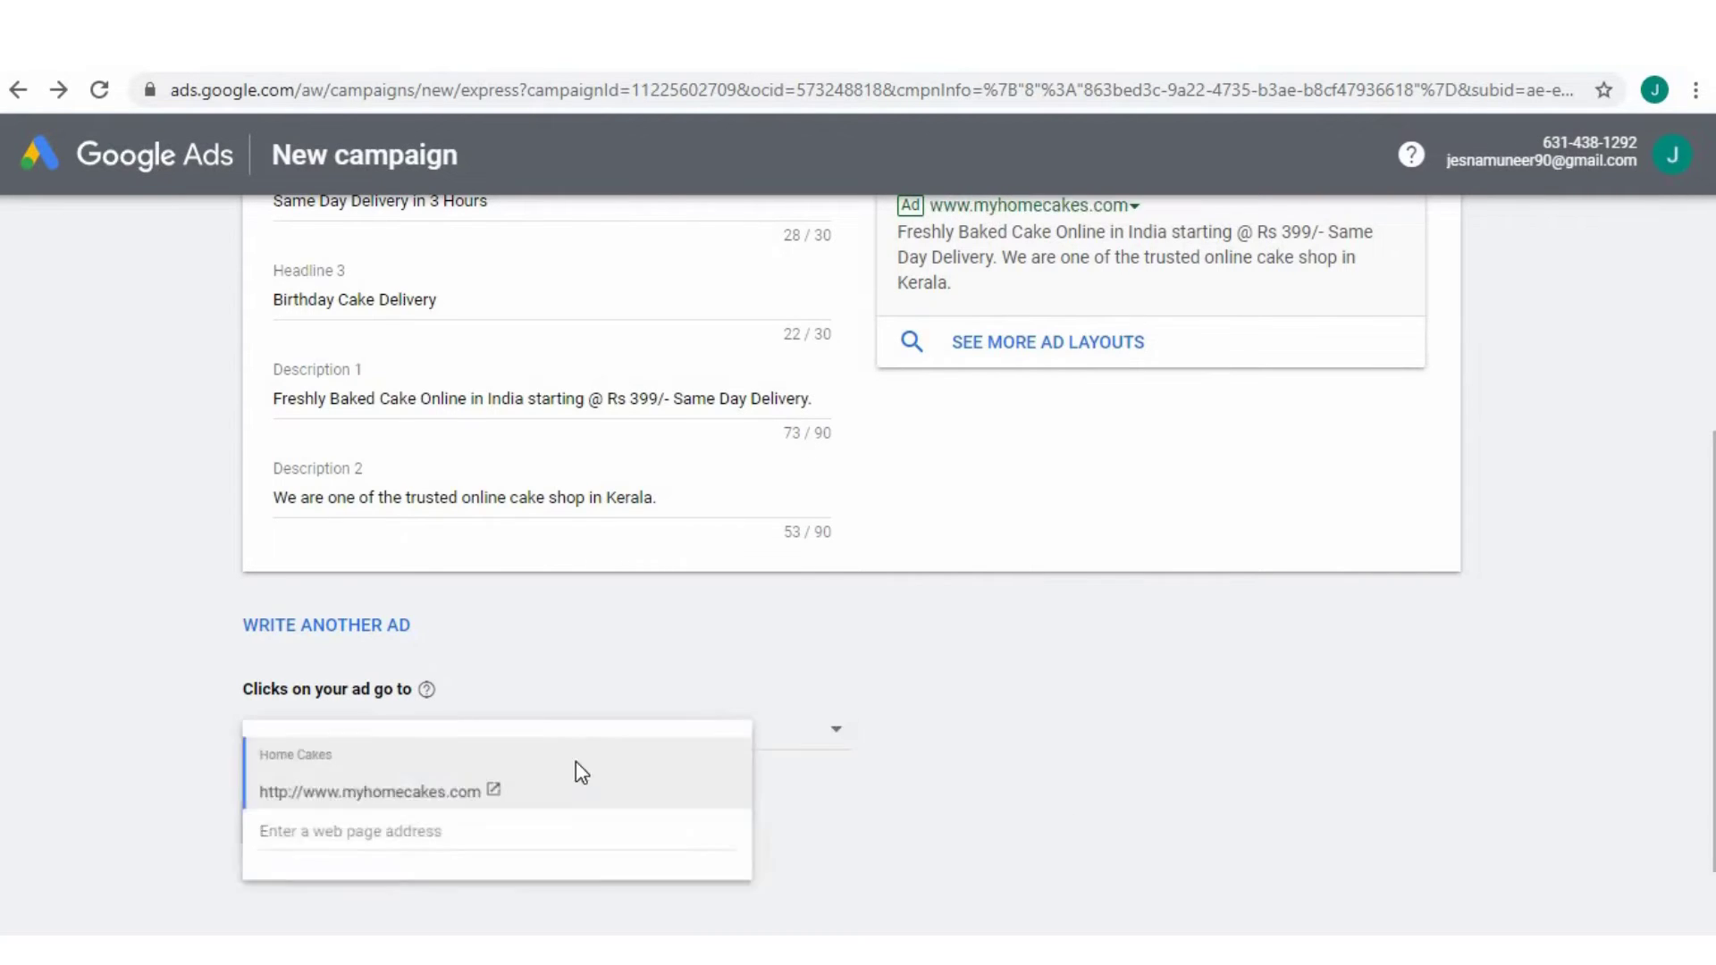
left_click(384, 818)
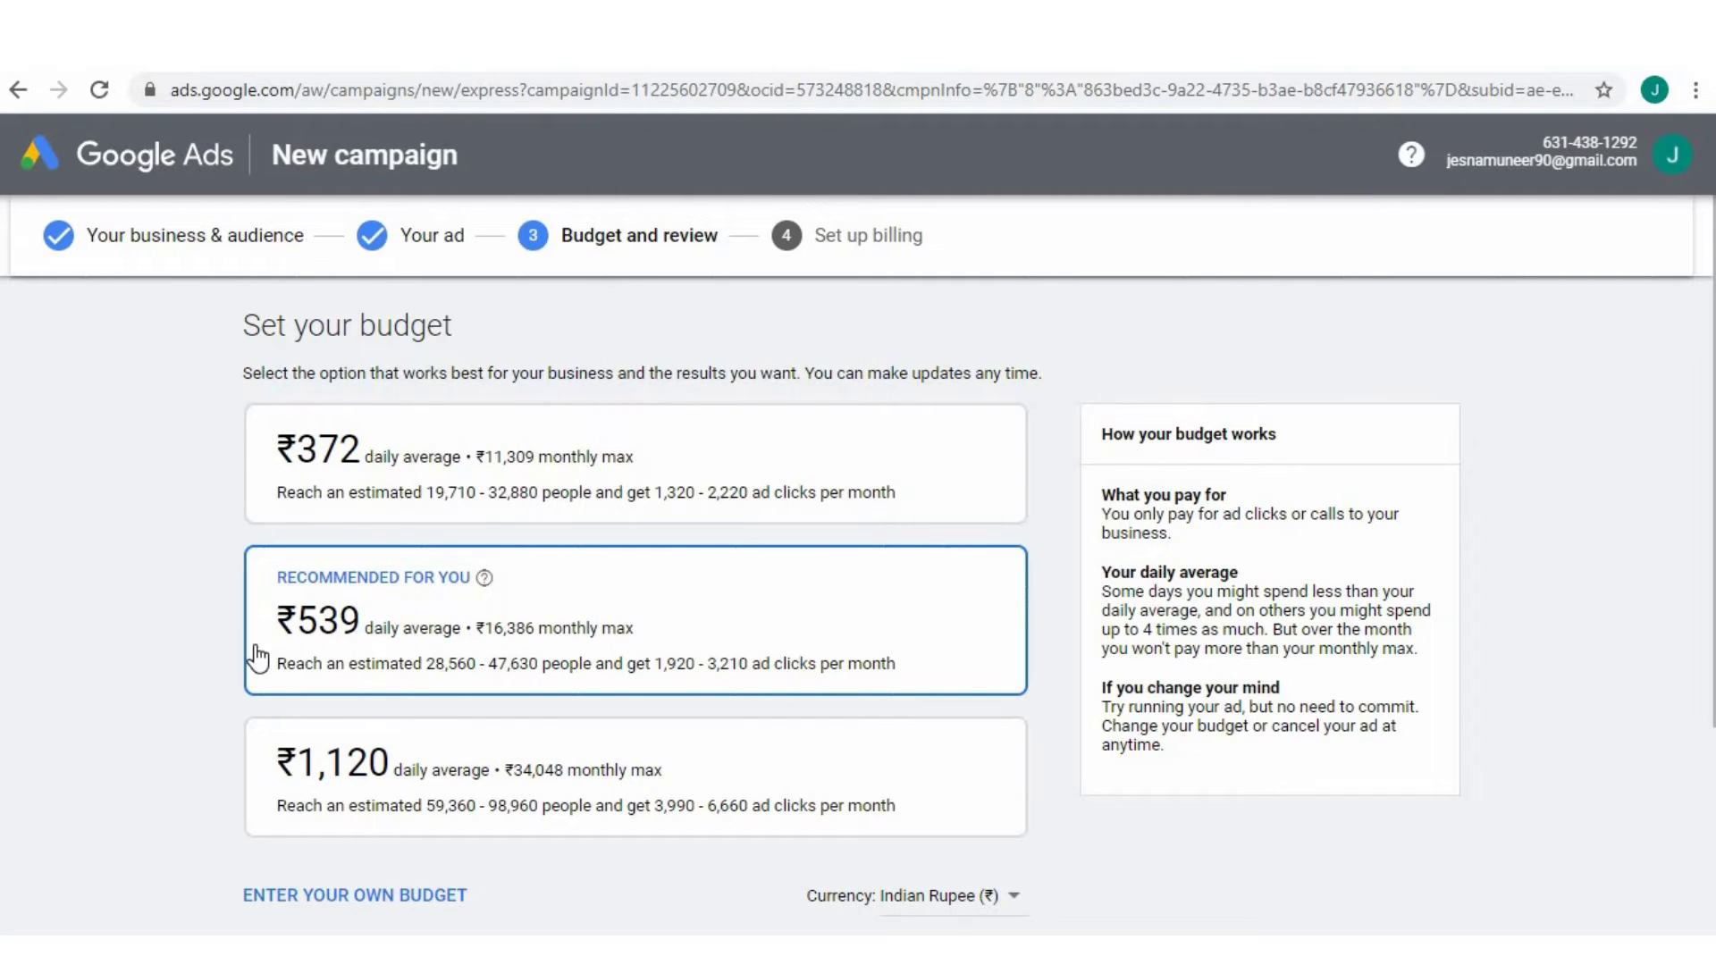
Step: Set a custom budget of ₹200 daily average and continue to the campaign review
left_click(365, 884)
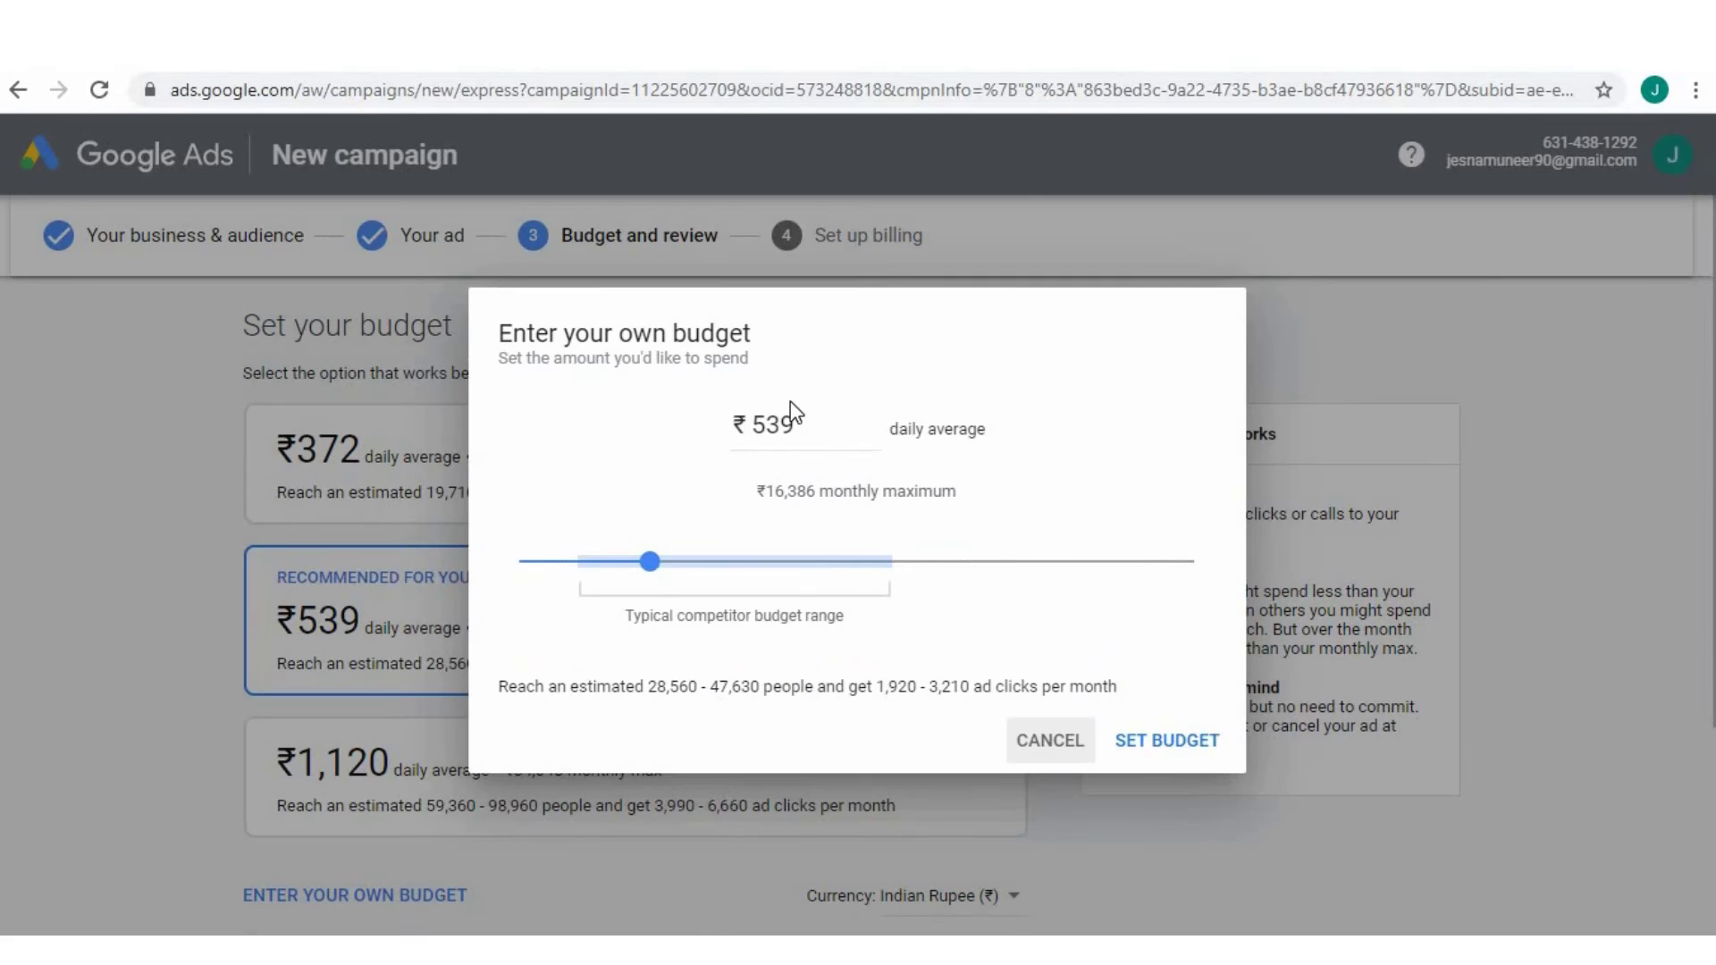
double_click(801, 428)
type("200")
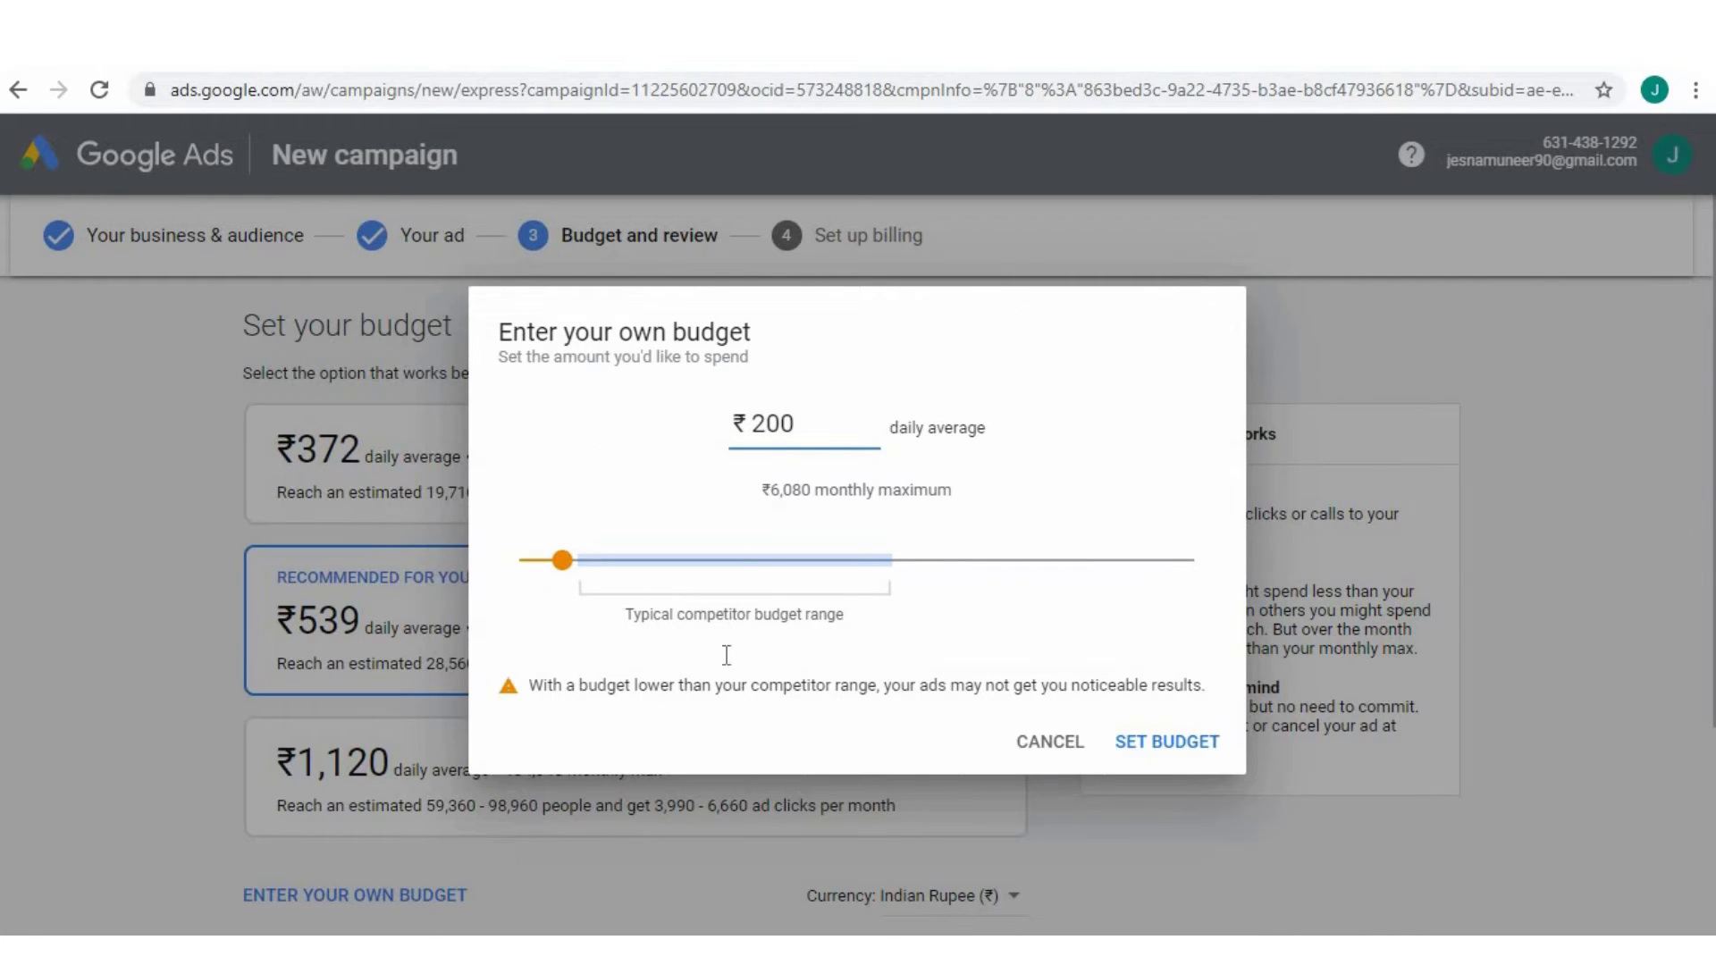
left_click(1177, 751)
scroll(548, 811, "down", 4)
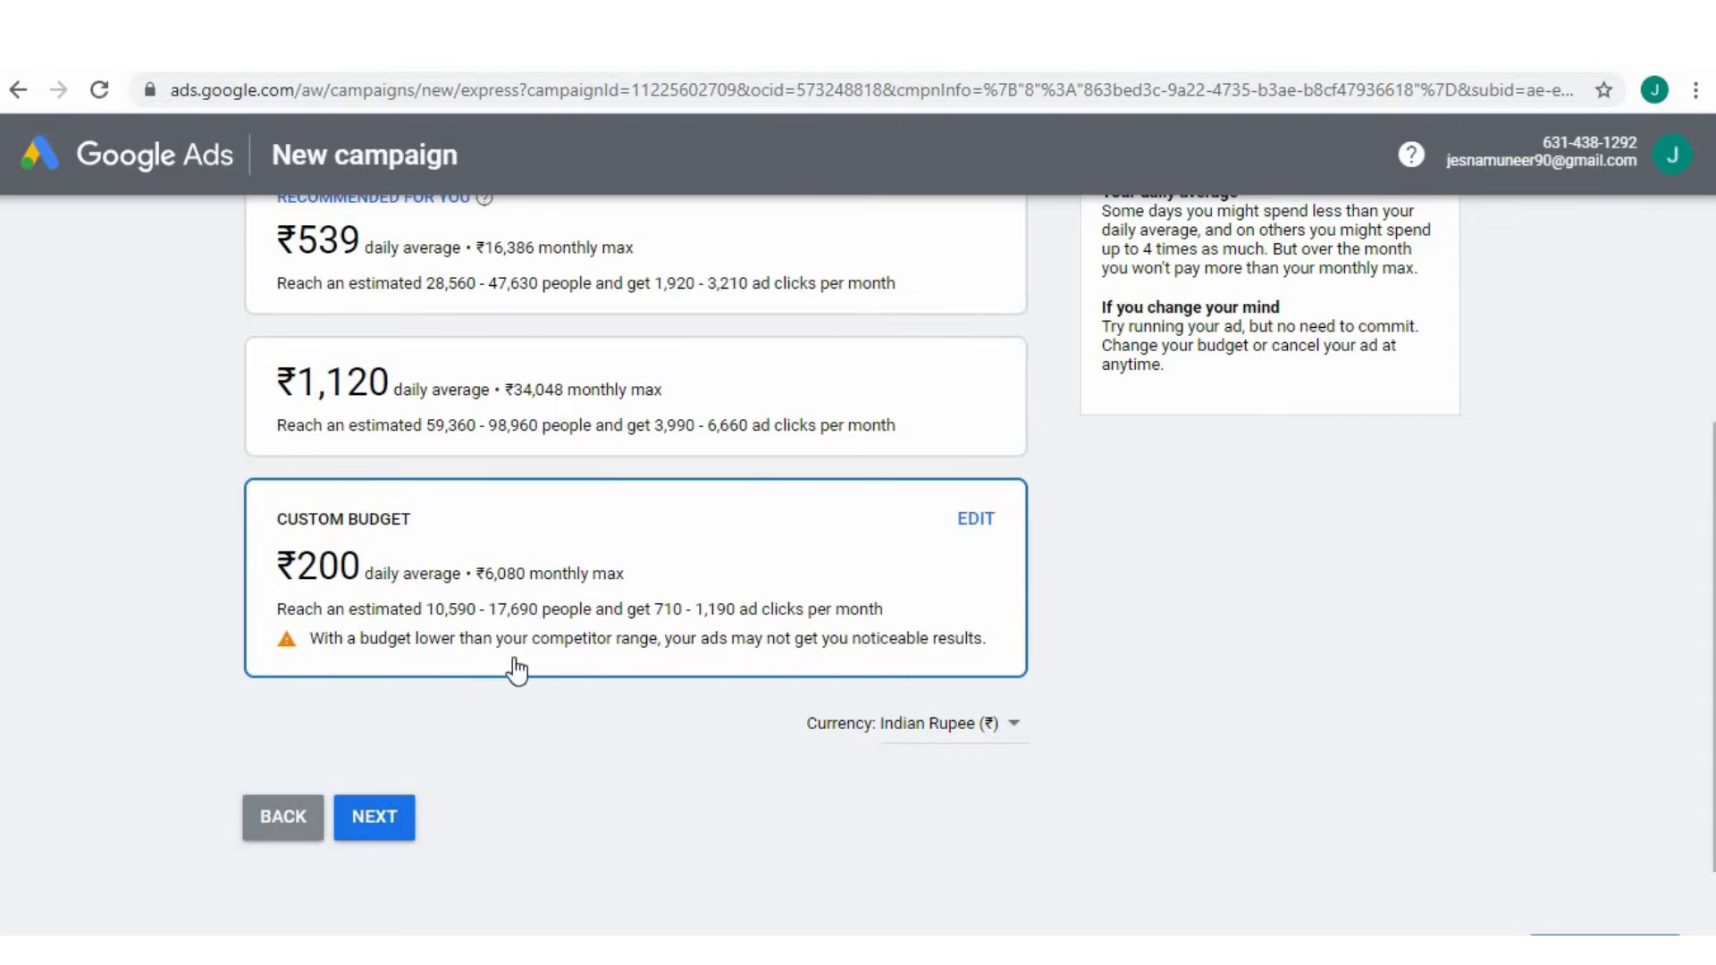
left_click(379, 840)
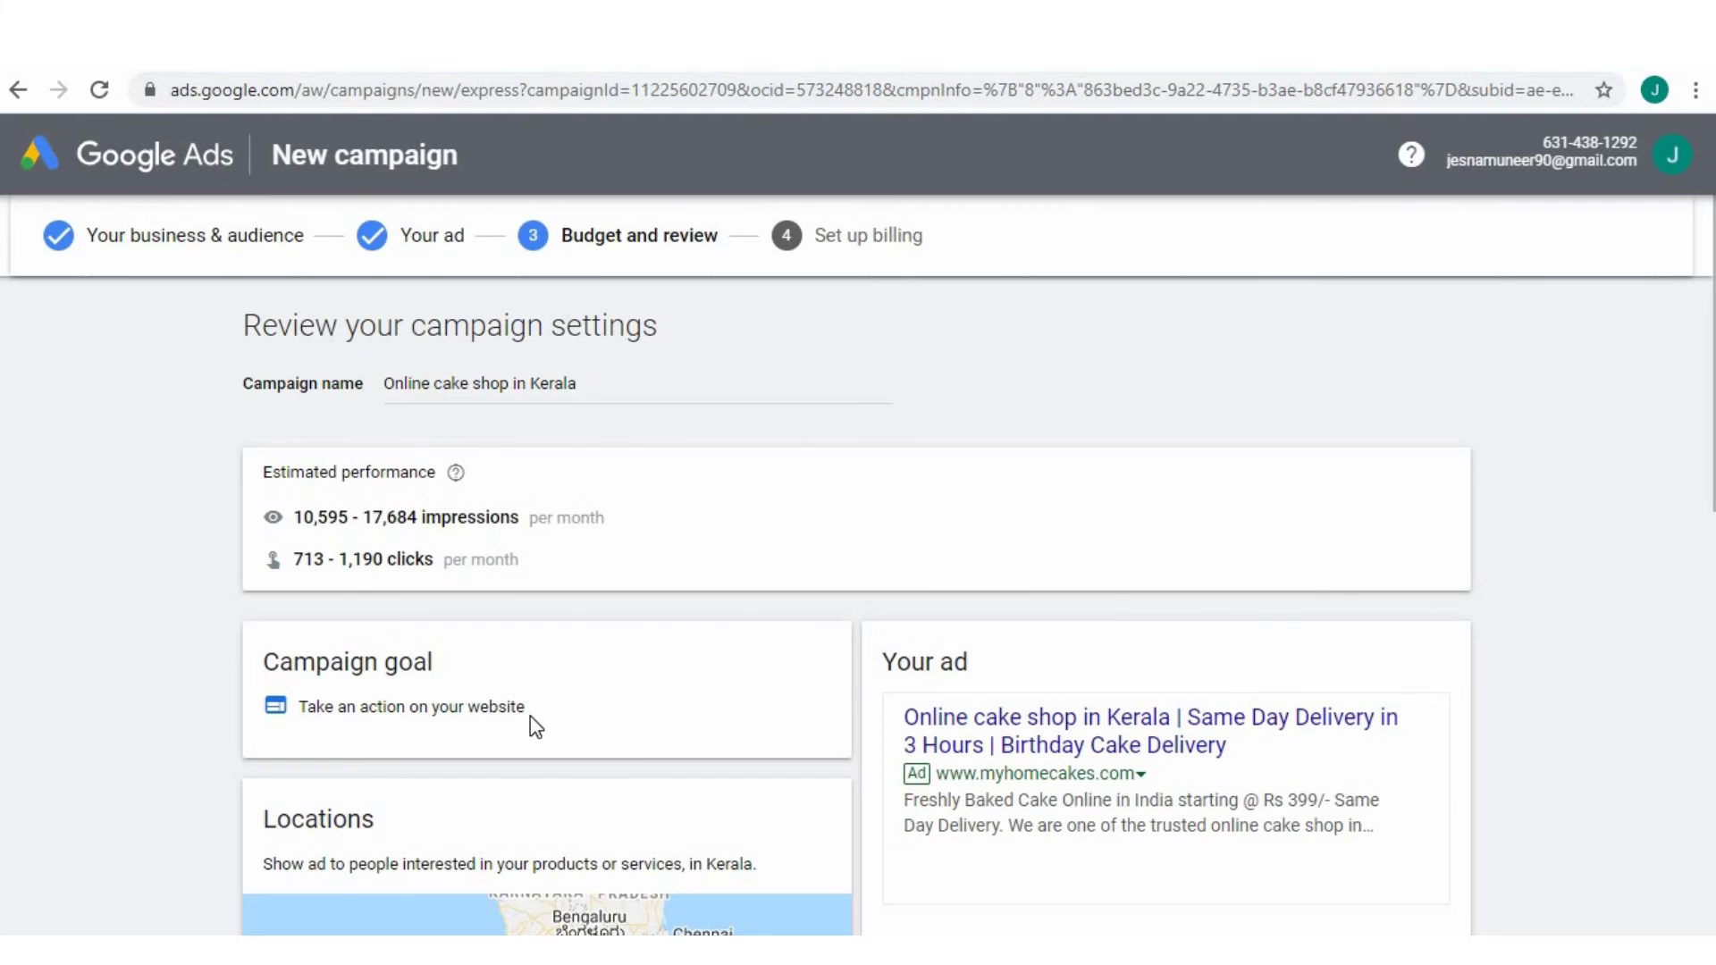
Step: Review the campaign's goal, locations, ad, keyword themes, budget and estimated performance, and continue to the billing setup
scroll(529, 716, "down", 3)
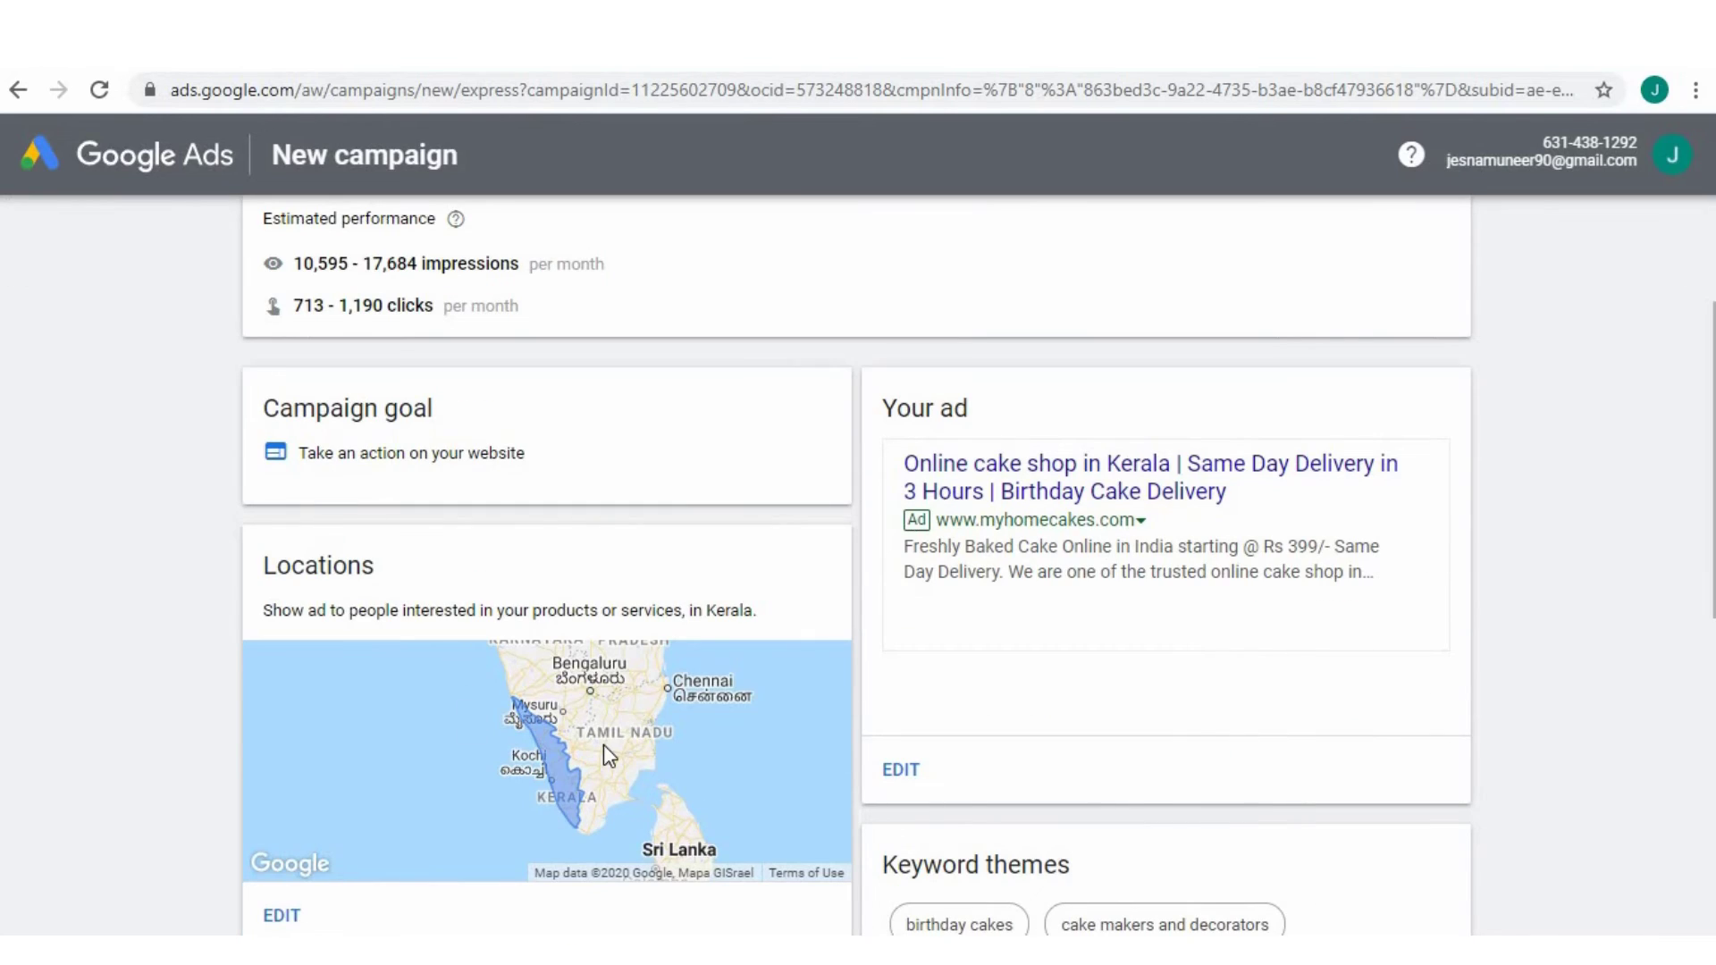
scroll(603, 743, "down", 2)
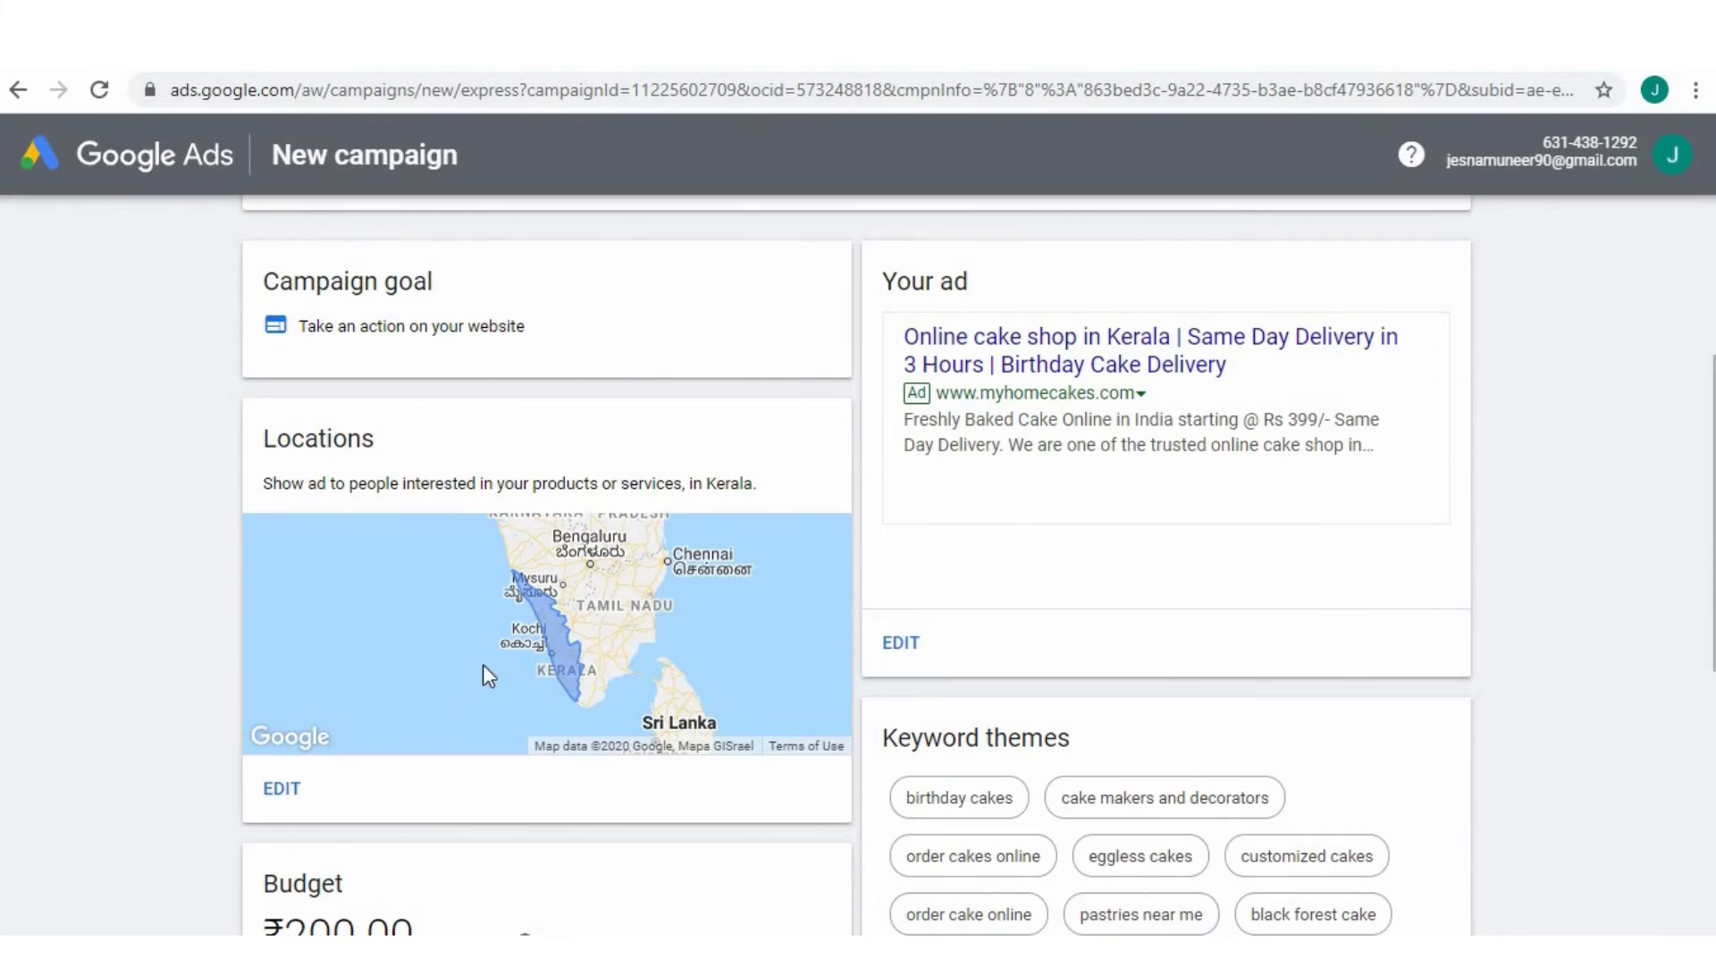
left_click(281, 792)
scroll(304, 732, "down", 3)
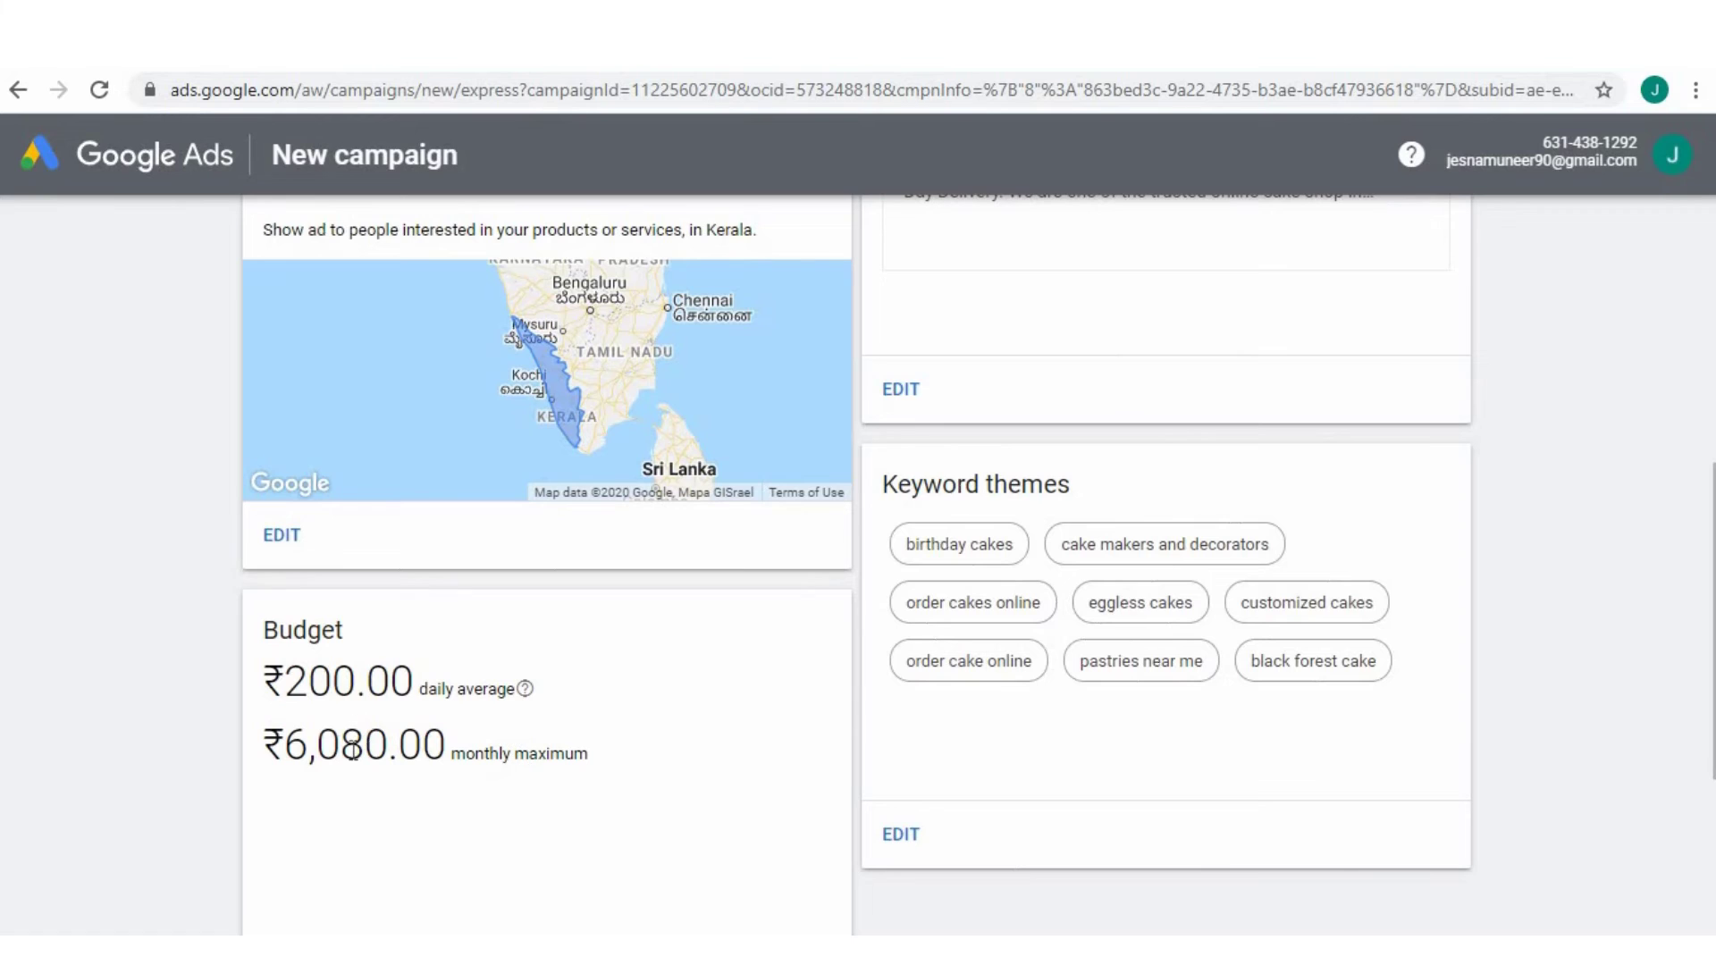
scroll(345, 766, "down", 2)
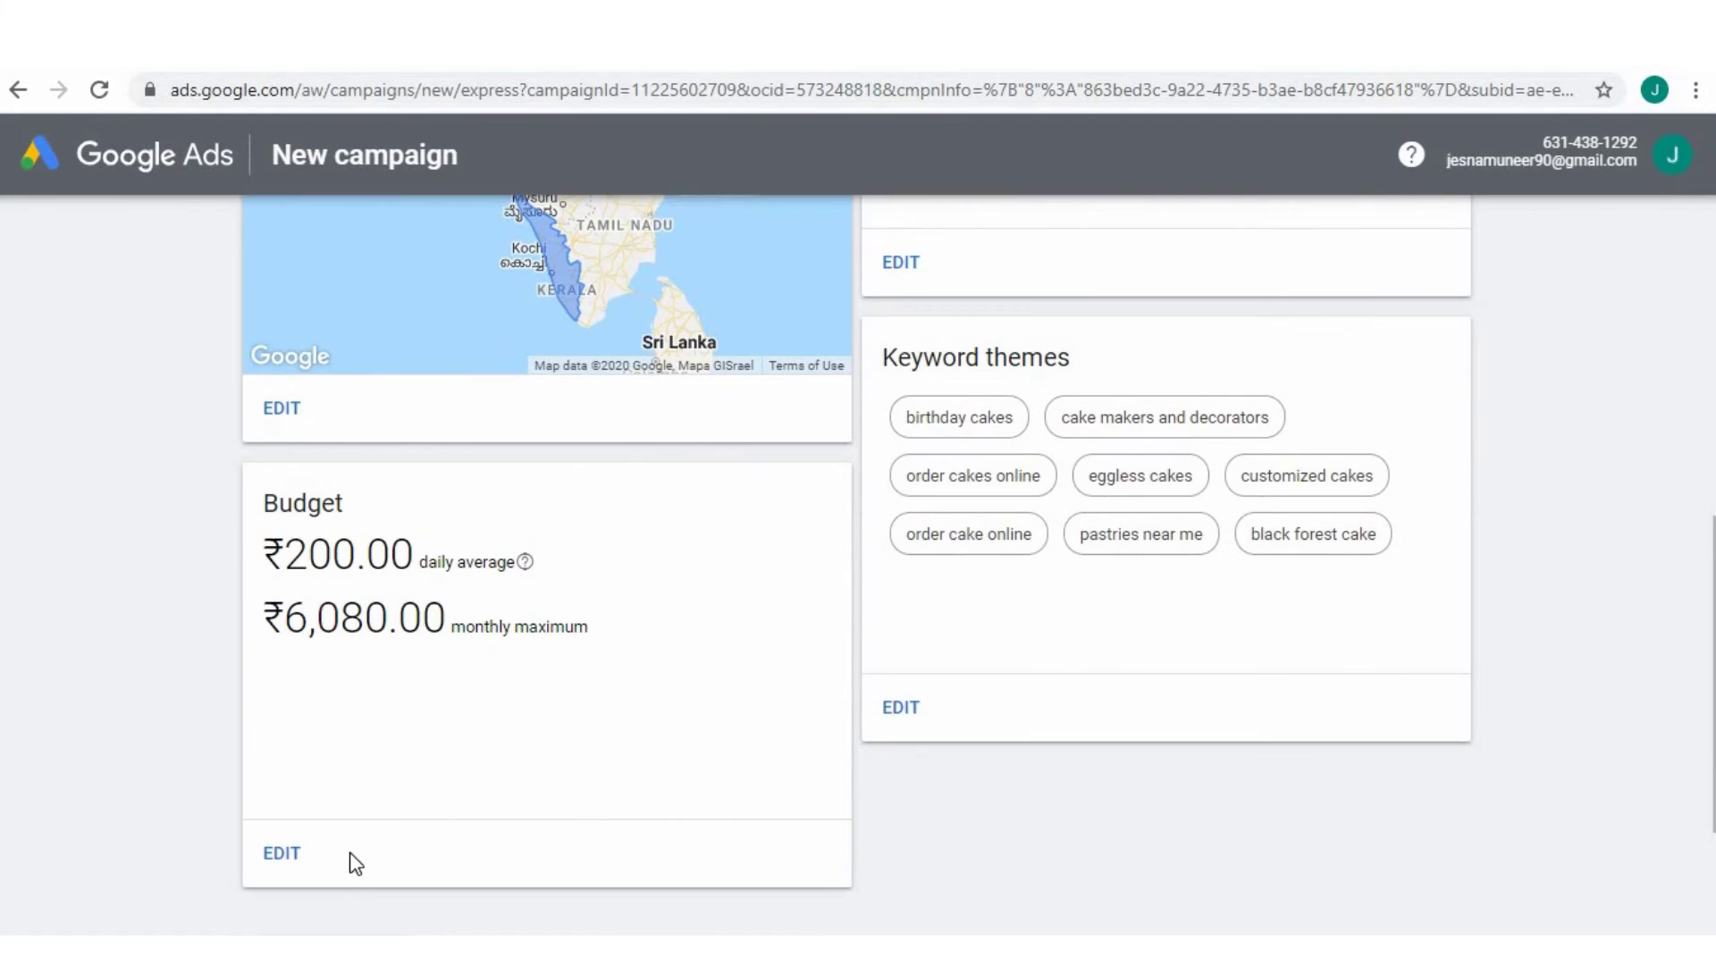
left_click(281, 853)
scroll(1149, 620, "up", 4)
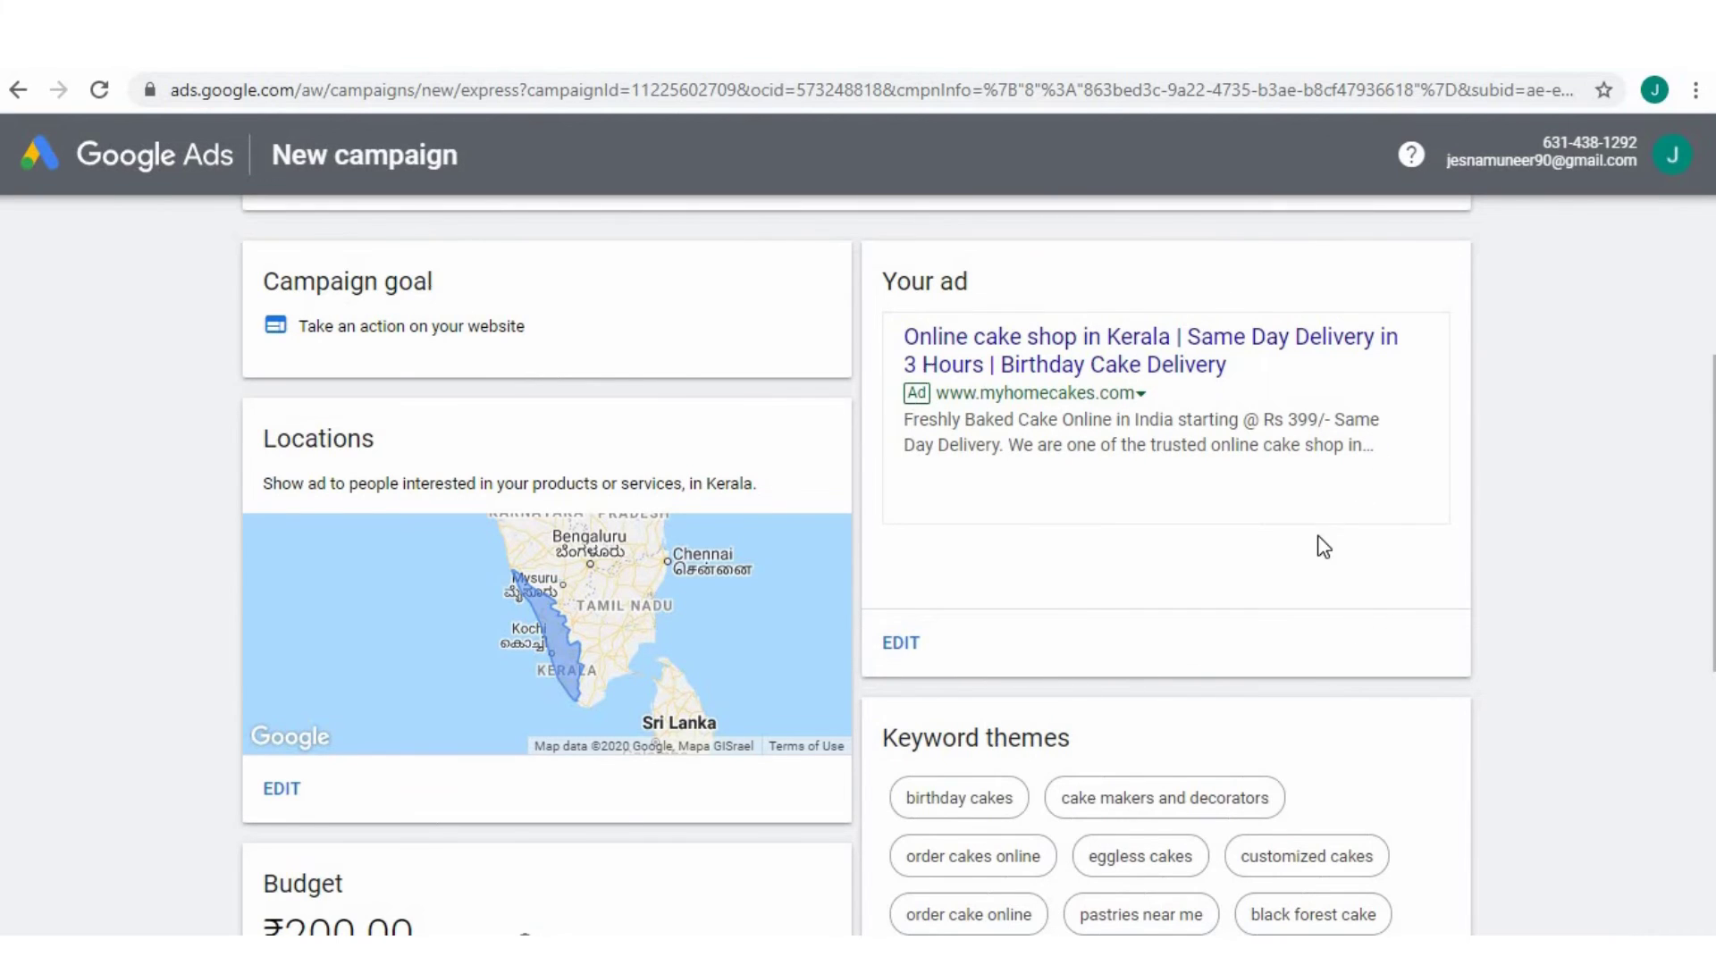
scroll(1322, 547, "down", 3)
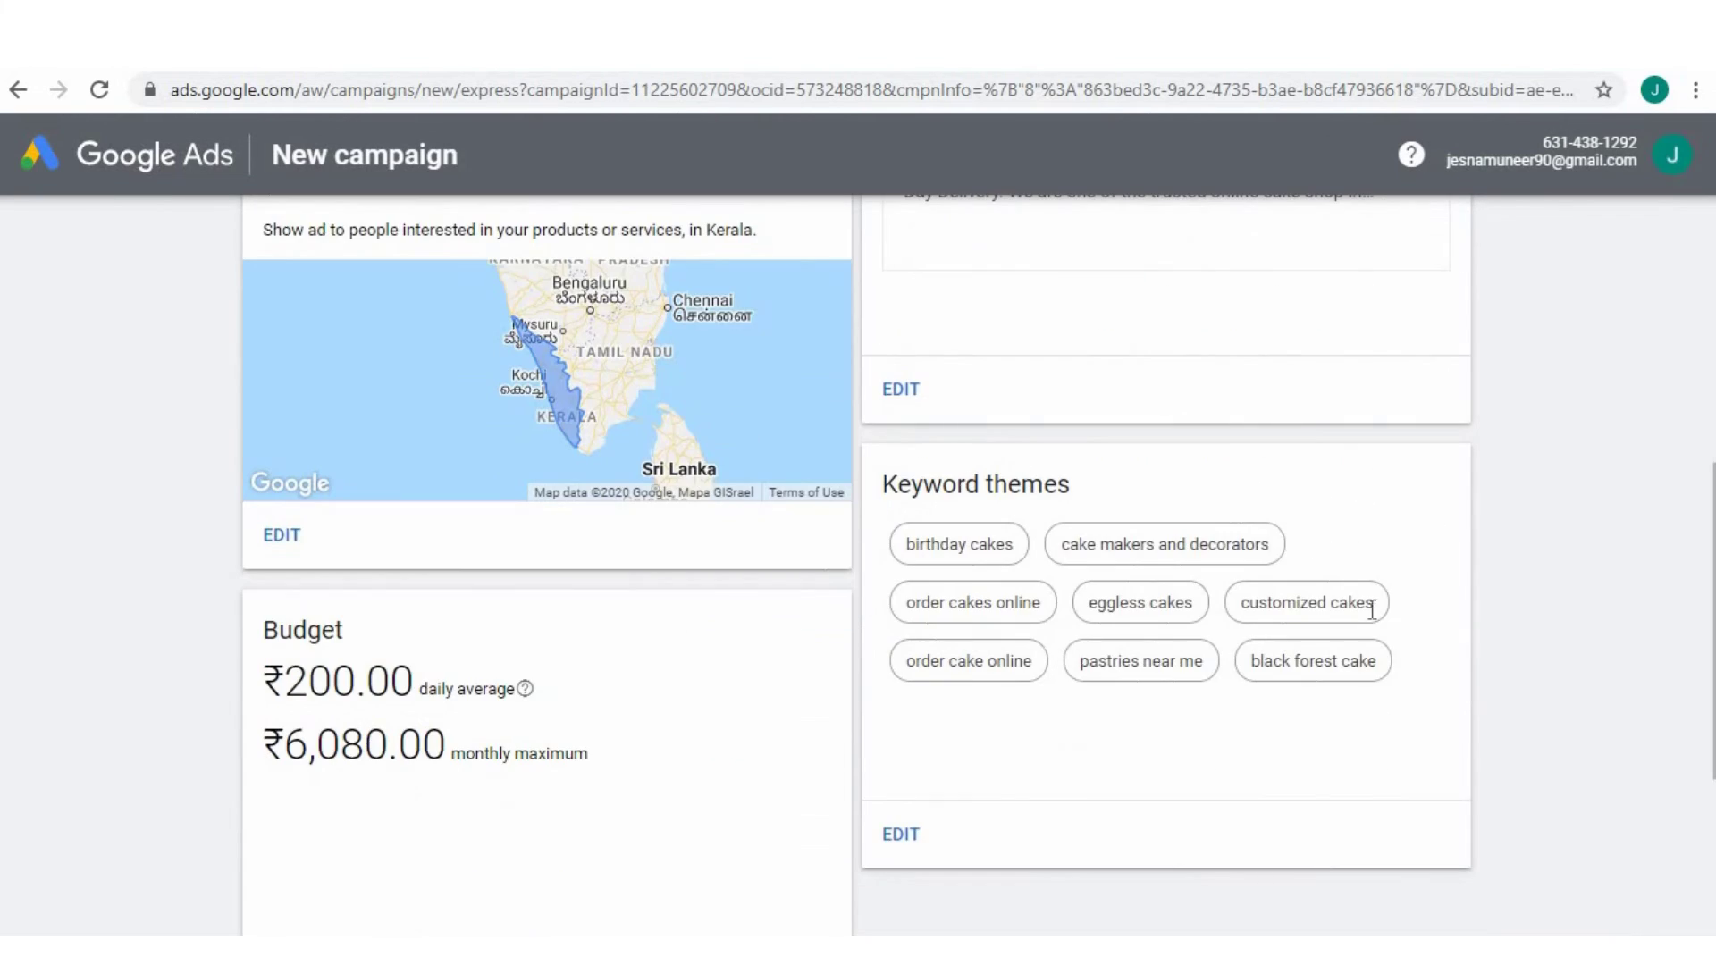
scroll(893, 733, "down", 2)
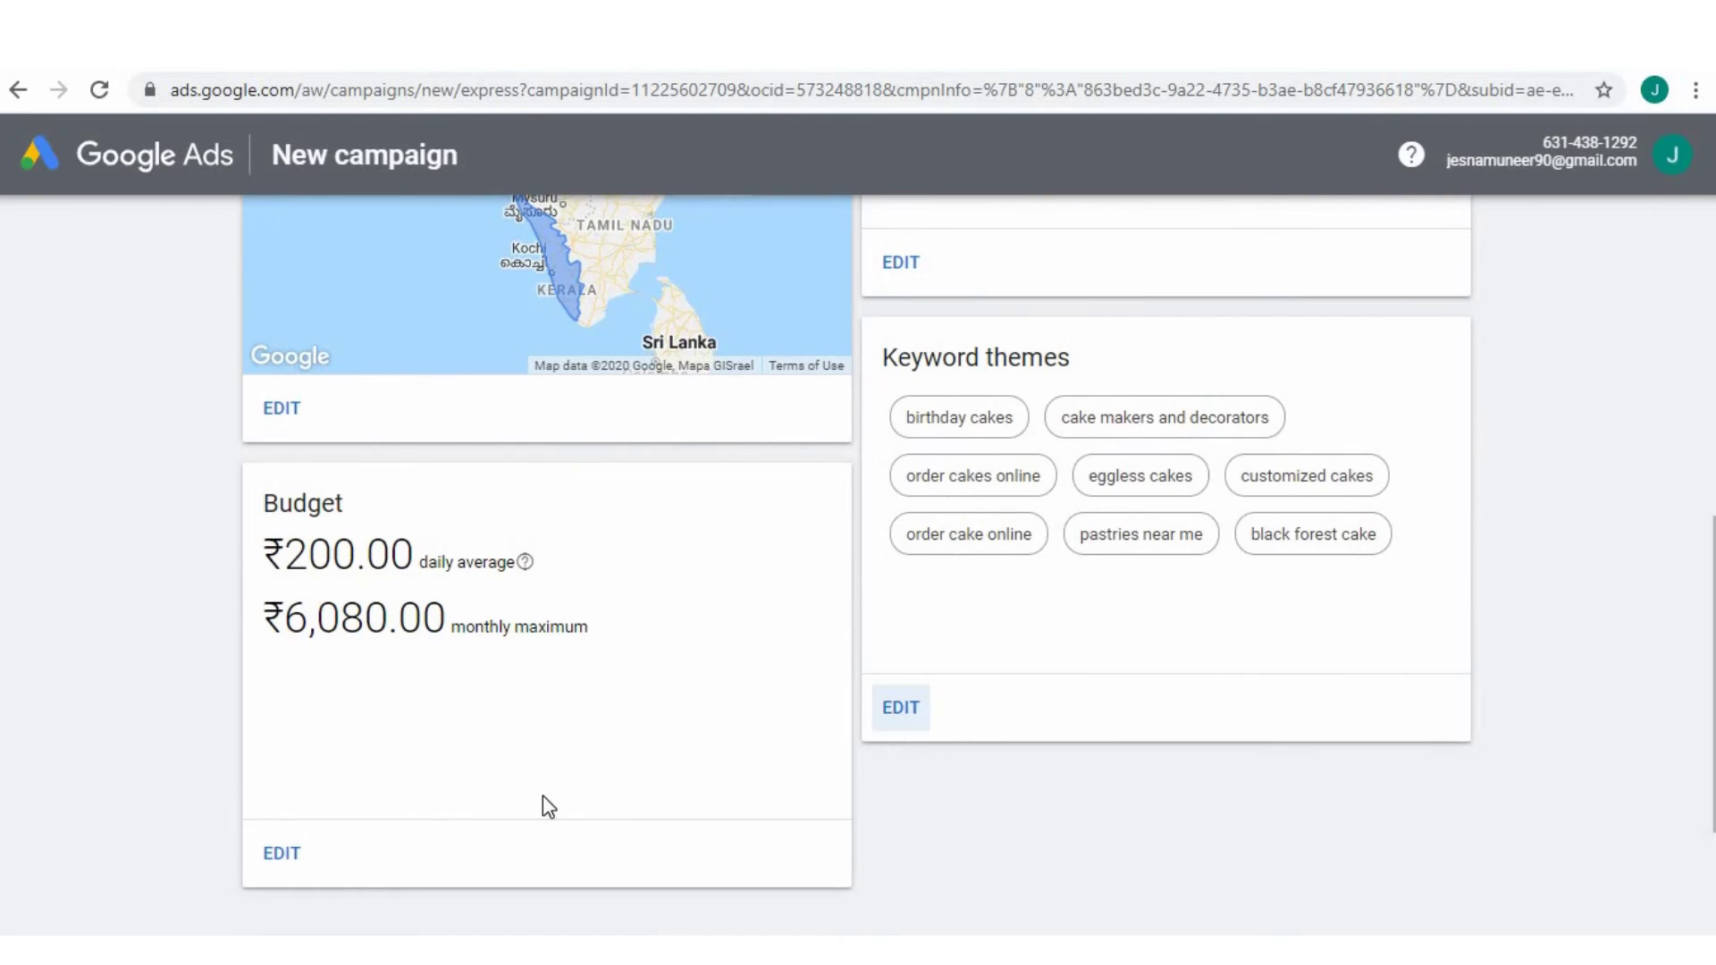
scroll(1059, 384, "up", 3)
scroll(1059, 404, "up", 4)
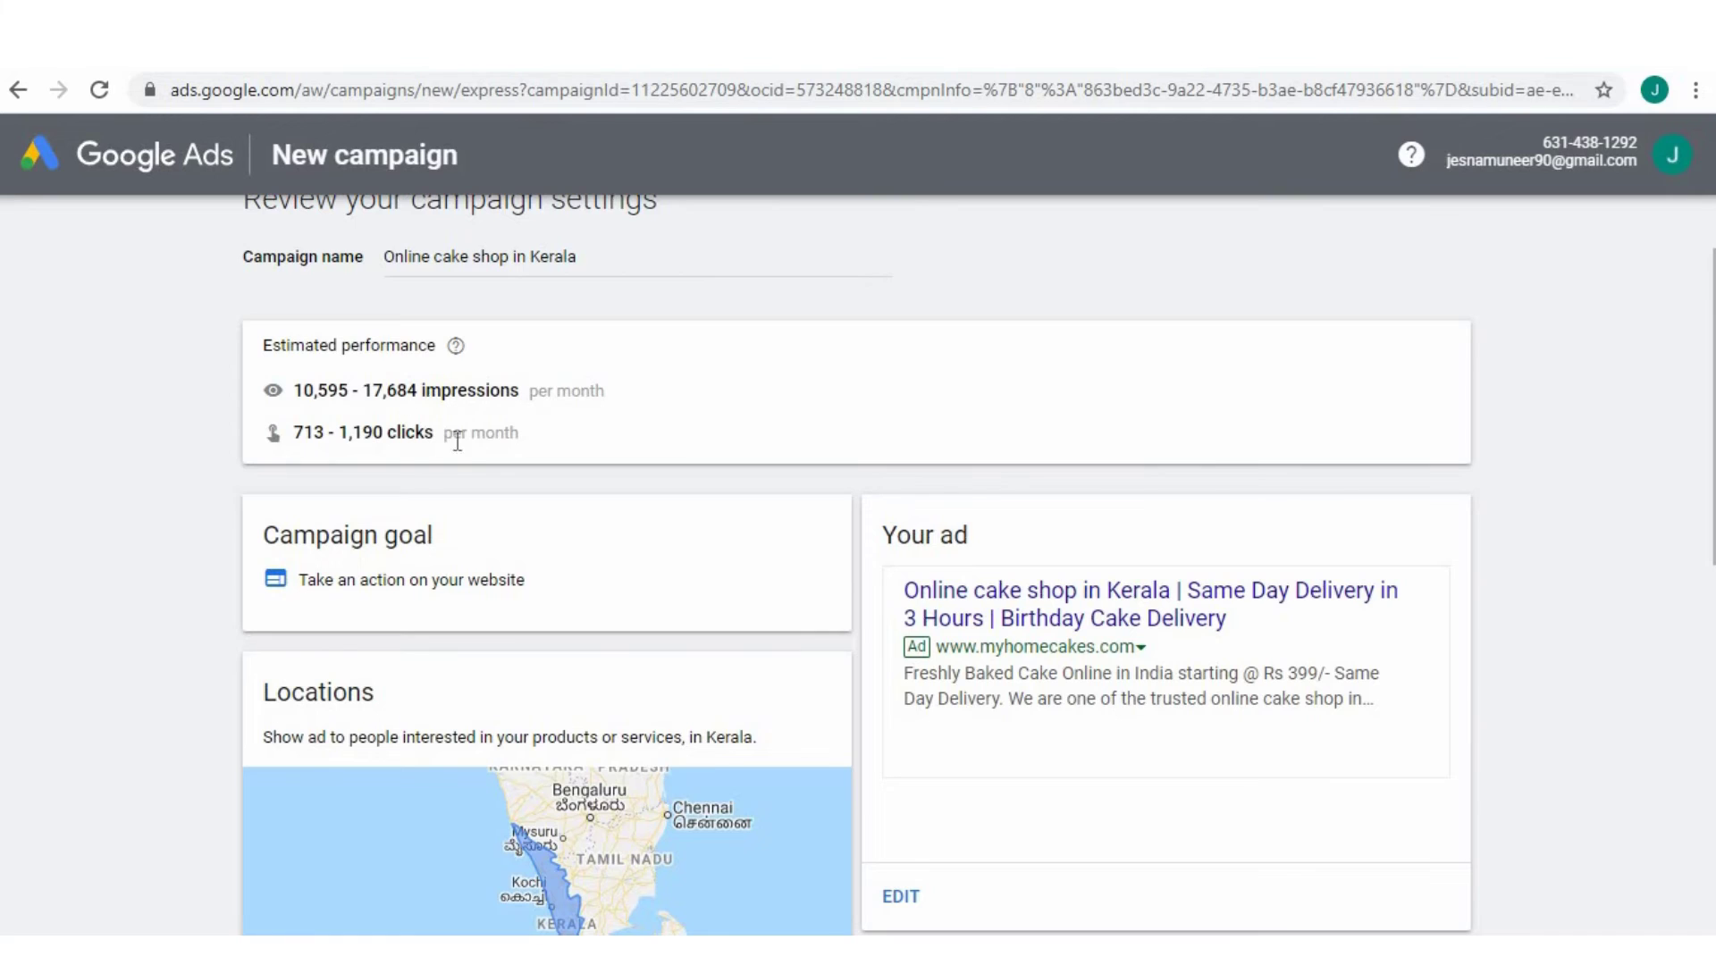
scroll(1173, 636, "down", 3)
scroll(1173, 636, "down", 6)
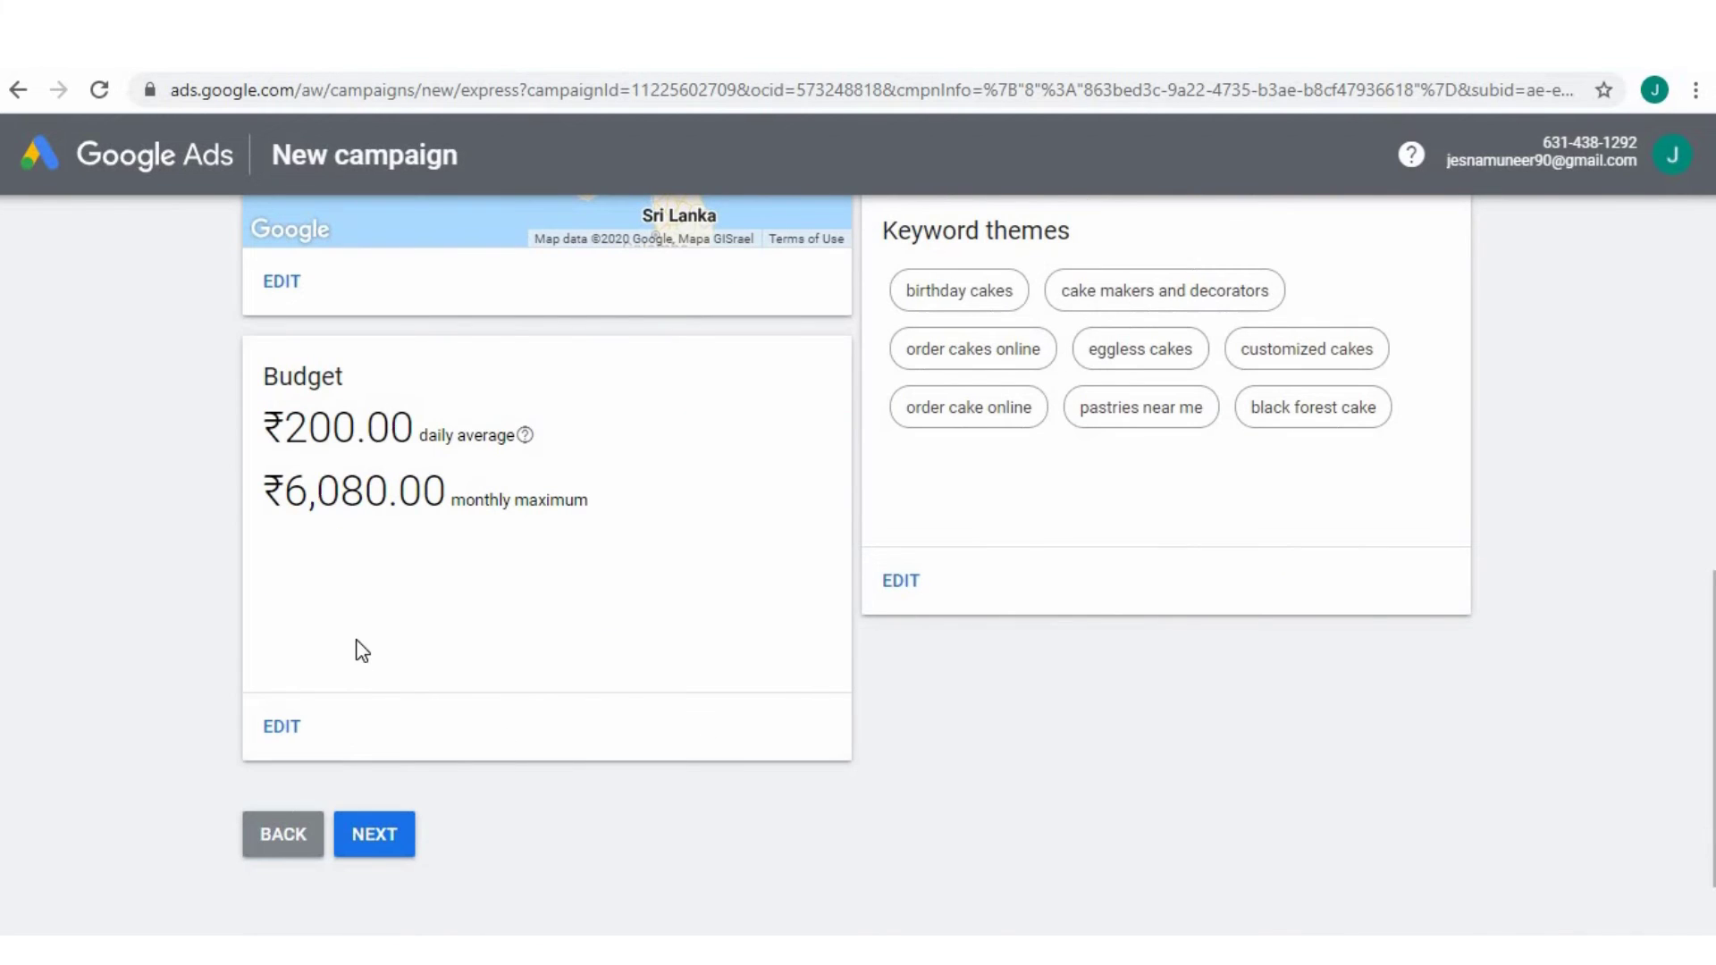
left_click(393, 834)
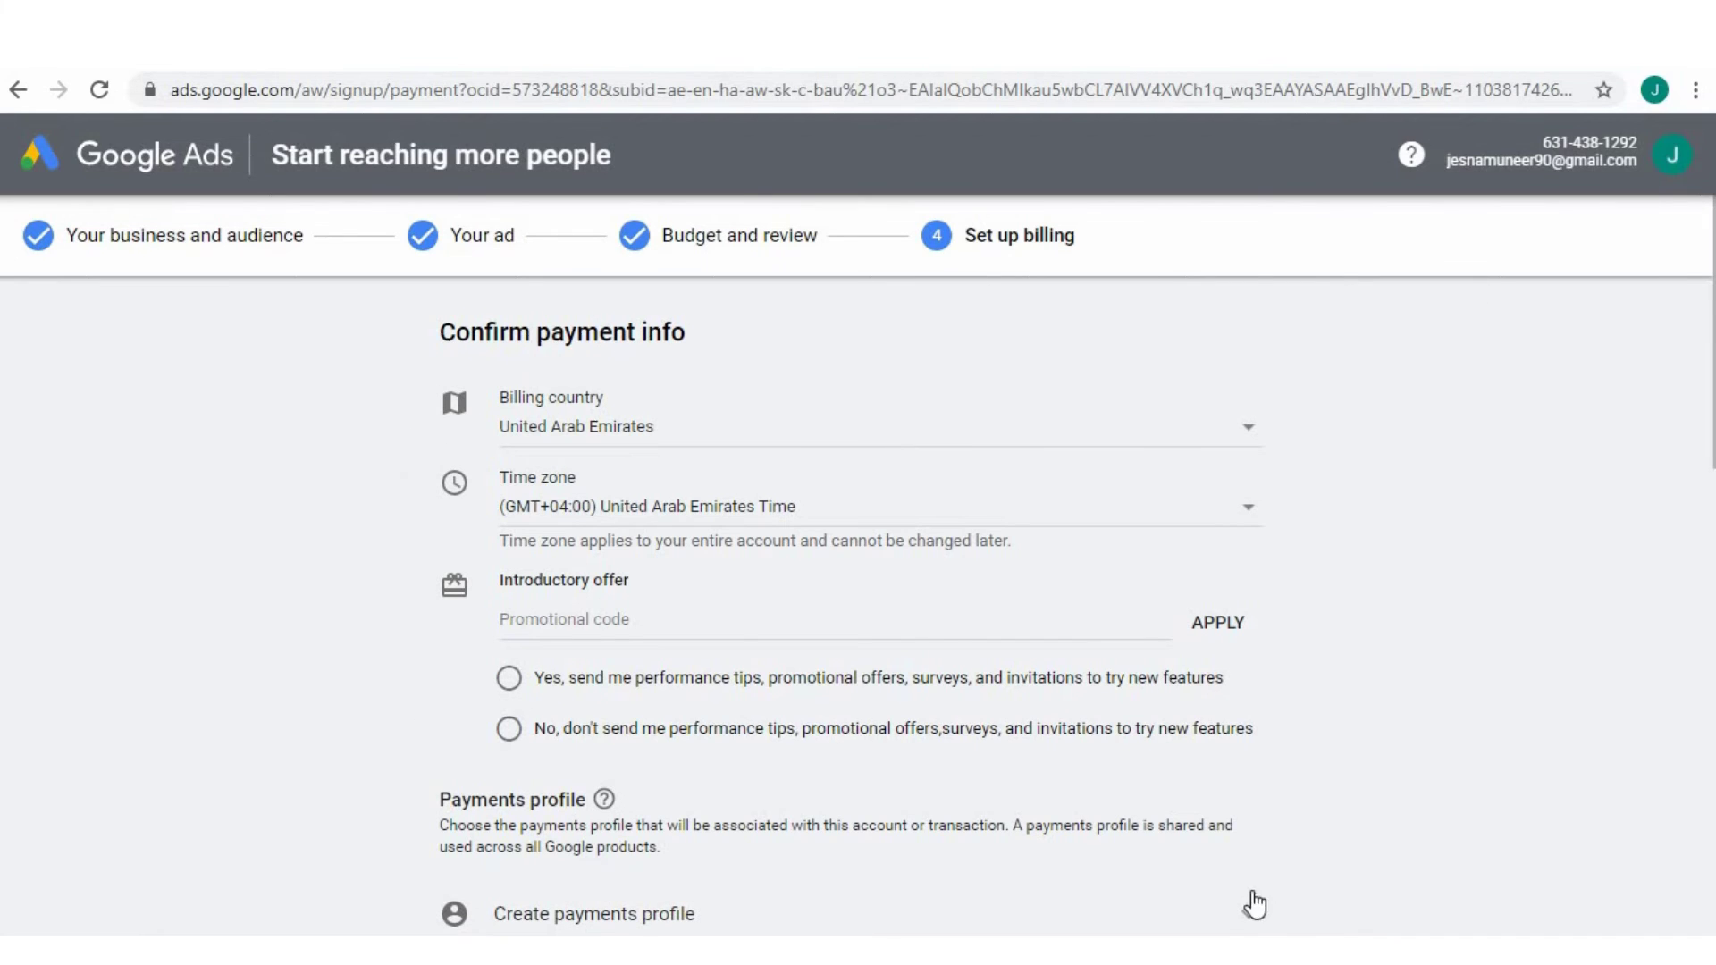
Step: Examine the billing form's country, time zone, introductory offer, payments profile and payment method sections
scroll(498, 689, "down", 4)
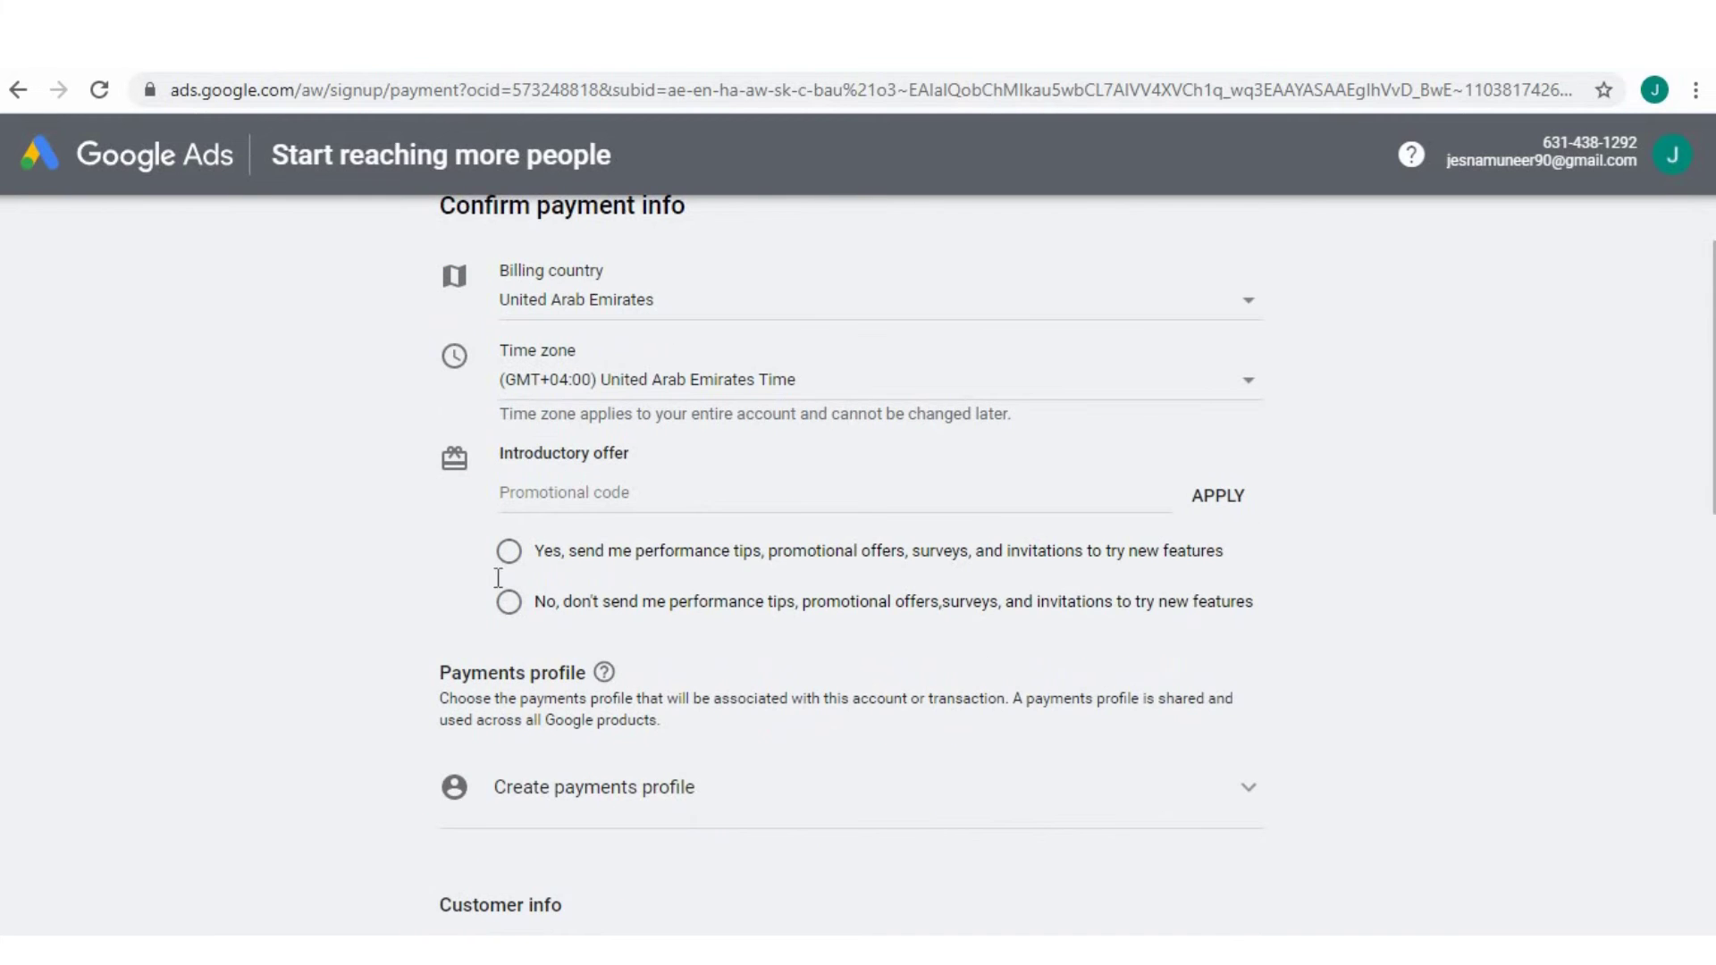
scroll(496, 577, "down", 8)
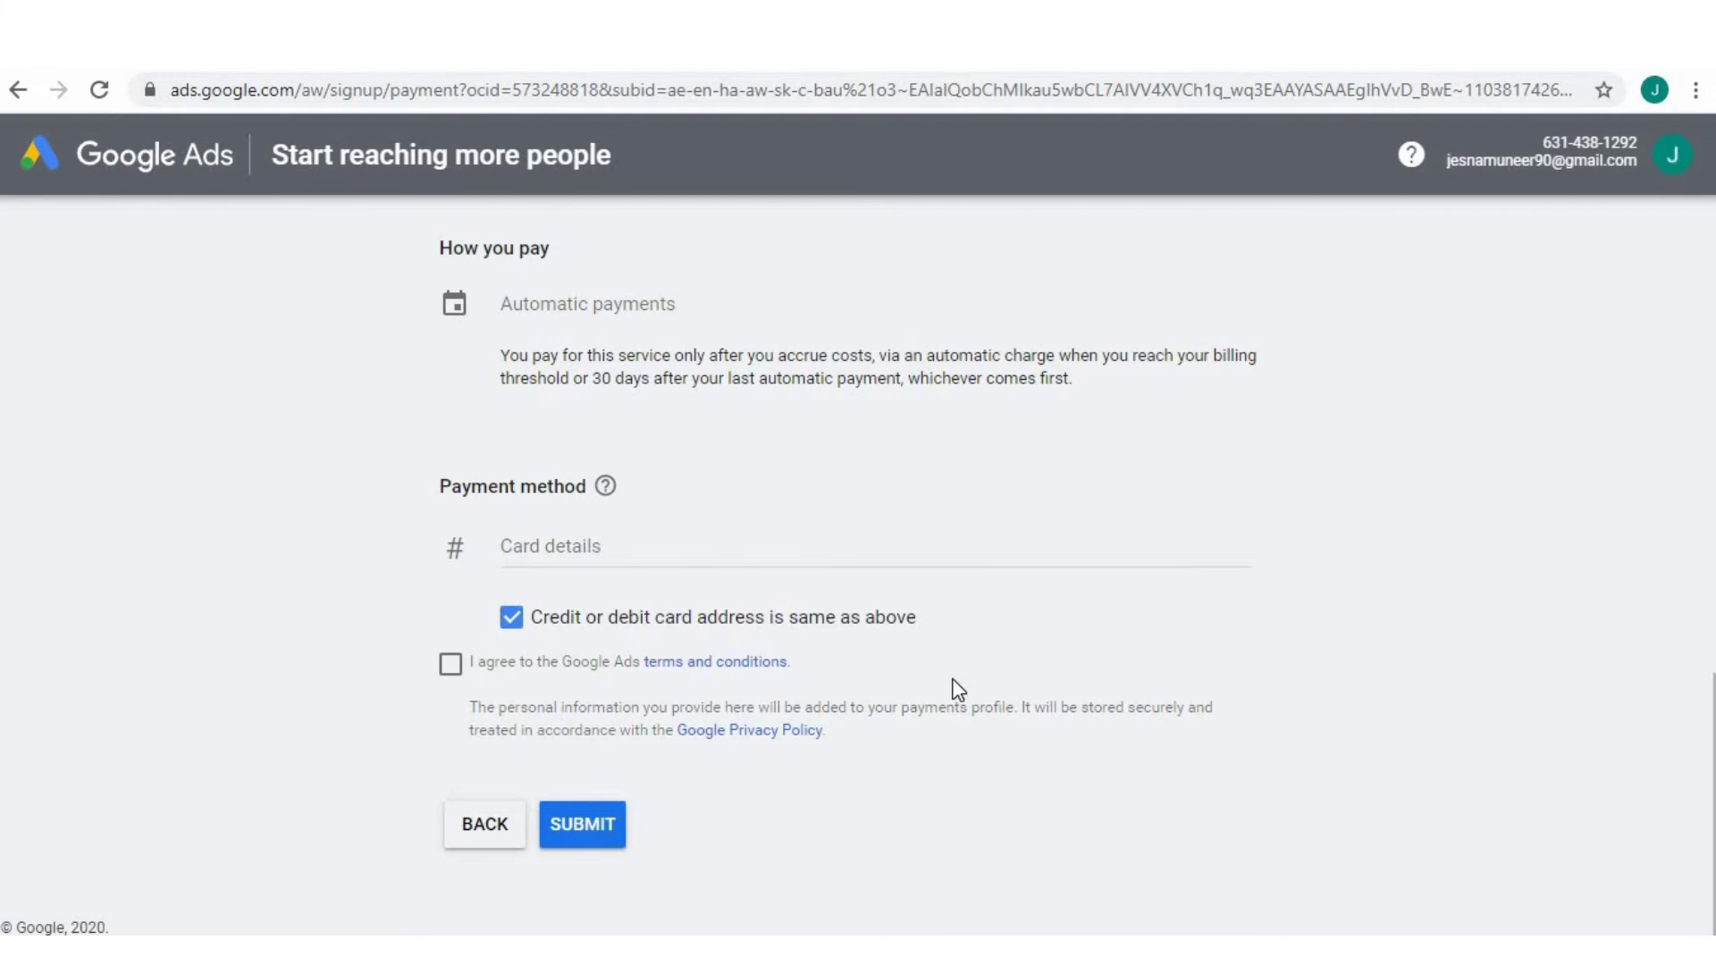
scroll(958, 689, "up", 15)
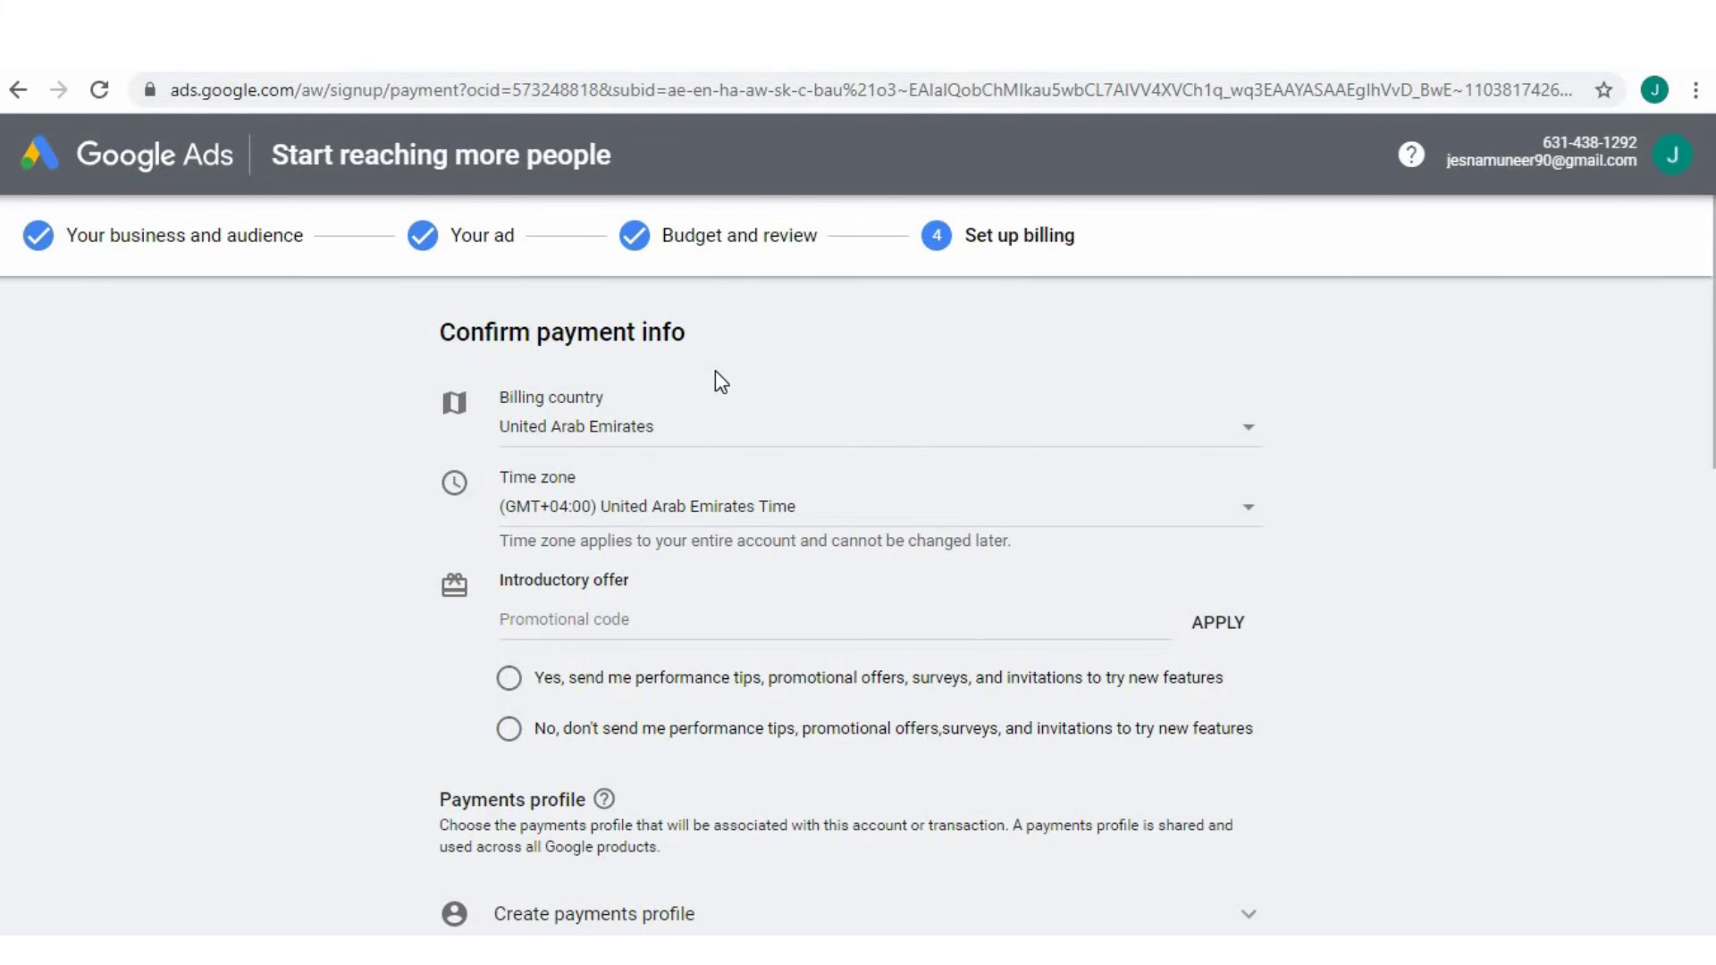
scroll(717, 440, "down", 1)
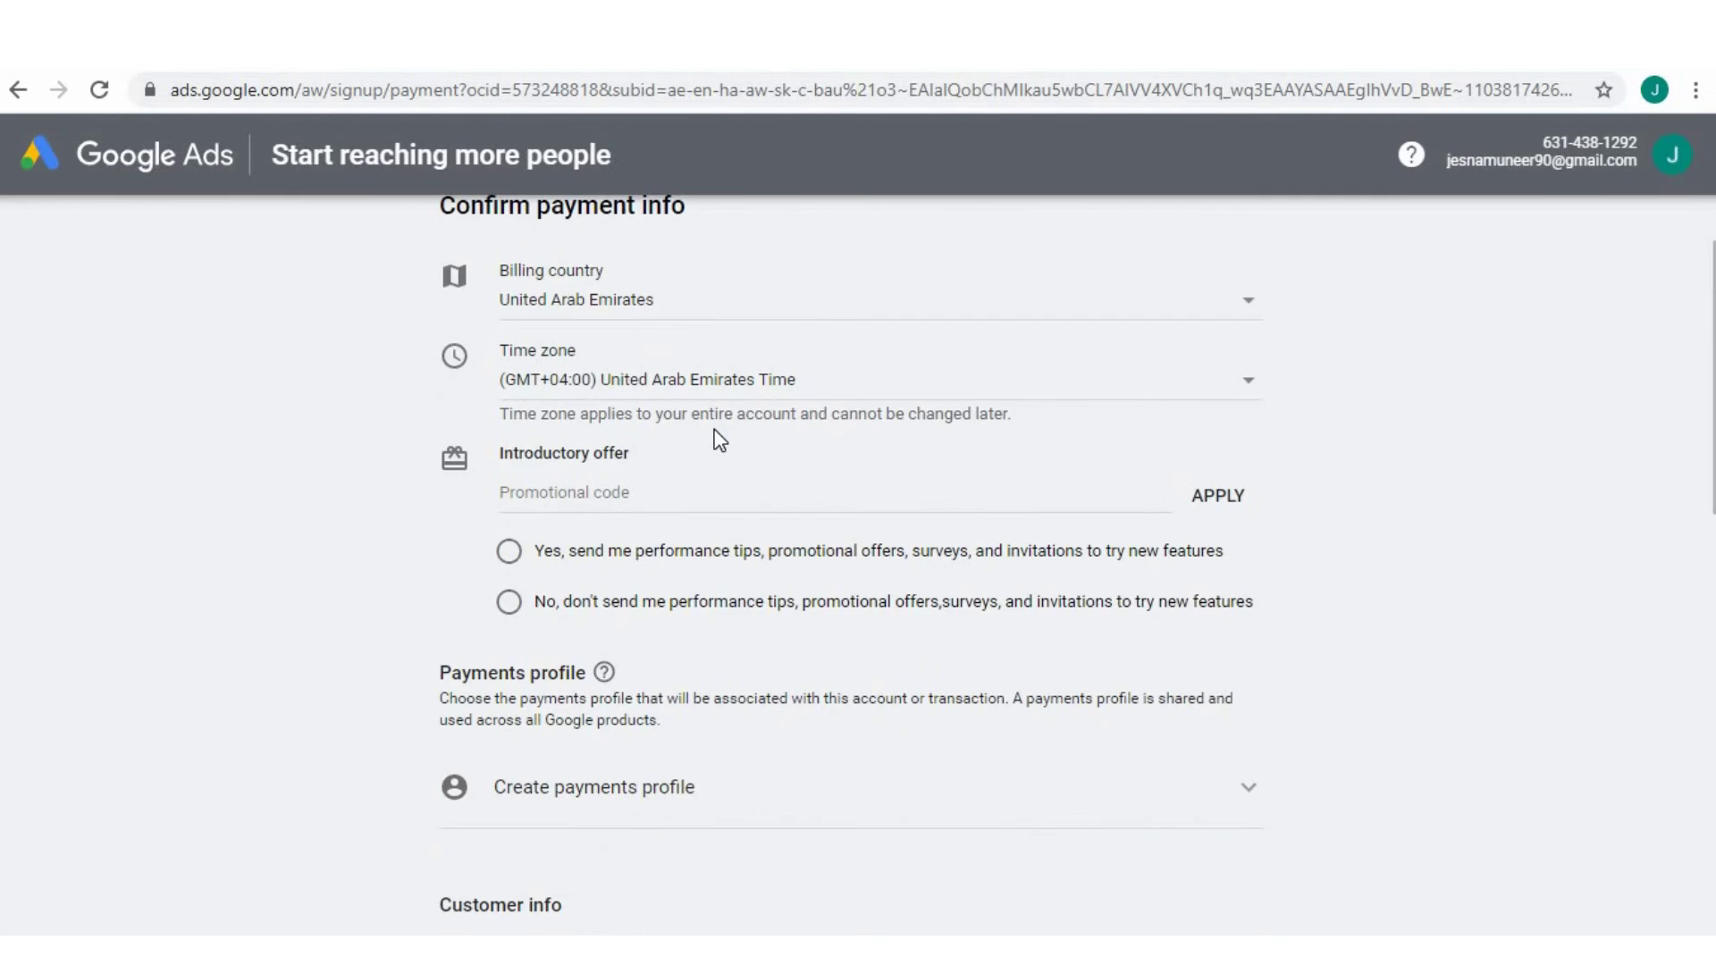
scroll(717, 440, "down", 1)
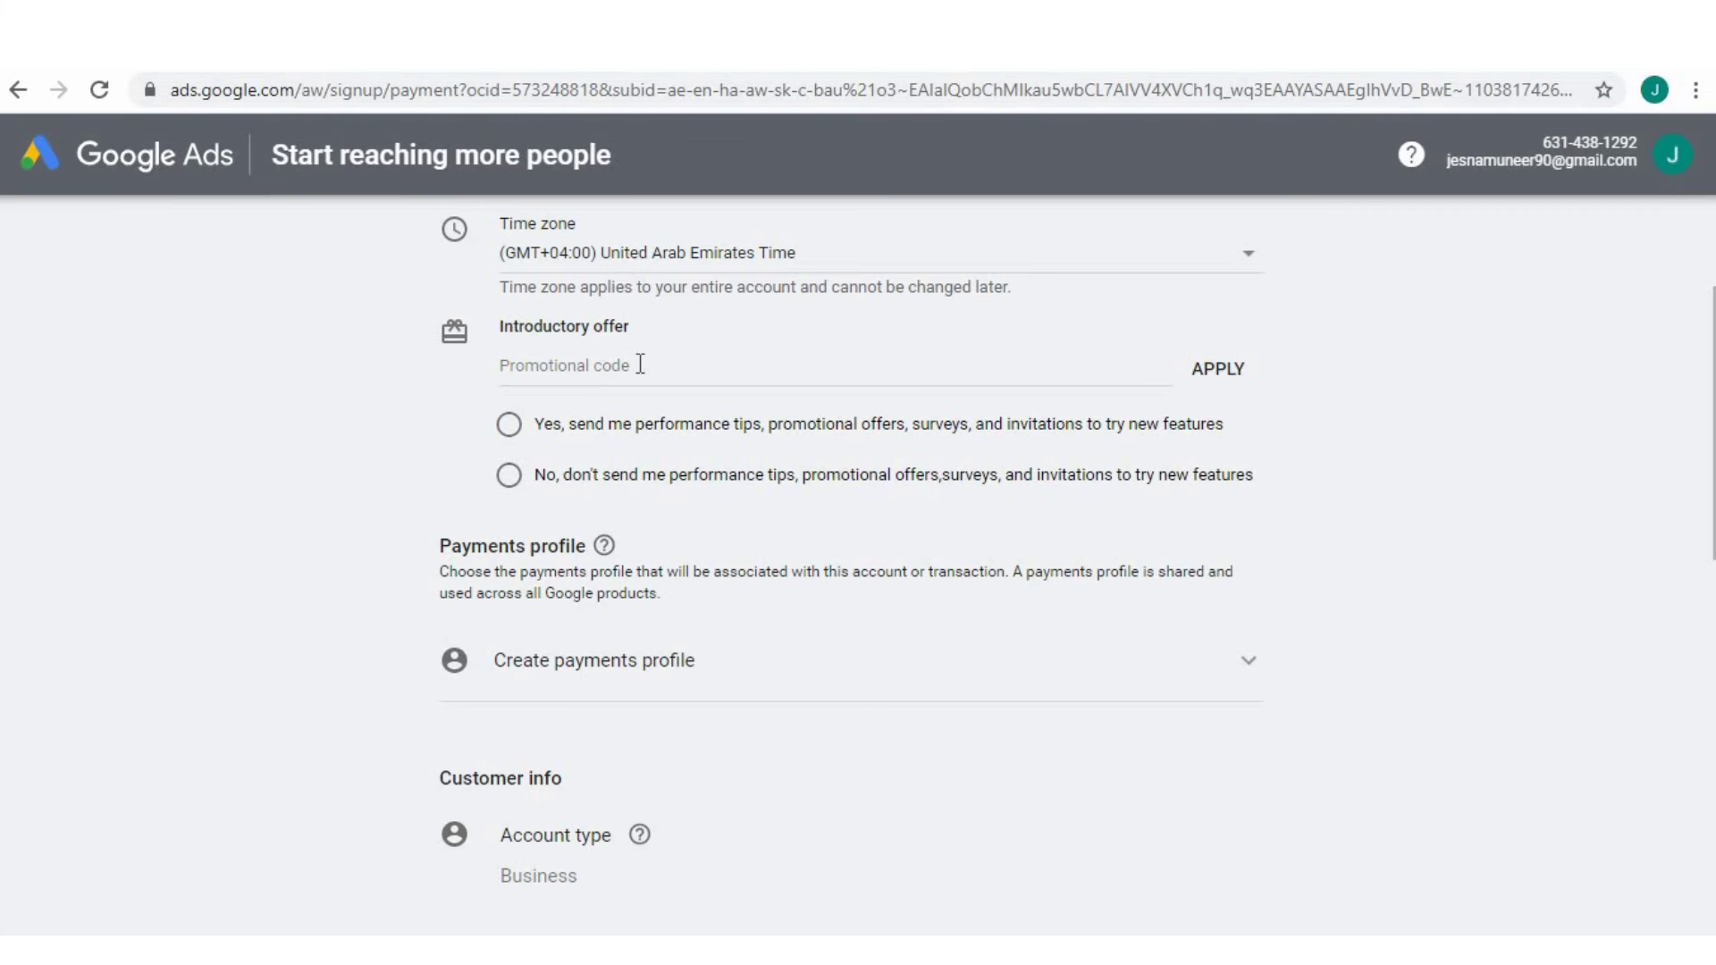
scroll(640, 365, "down", 1)
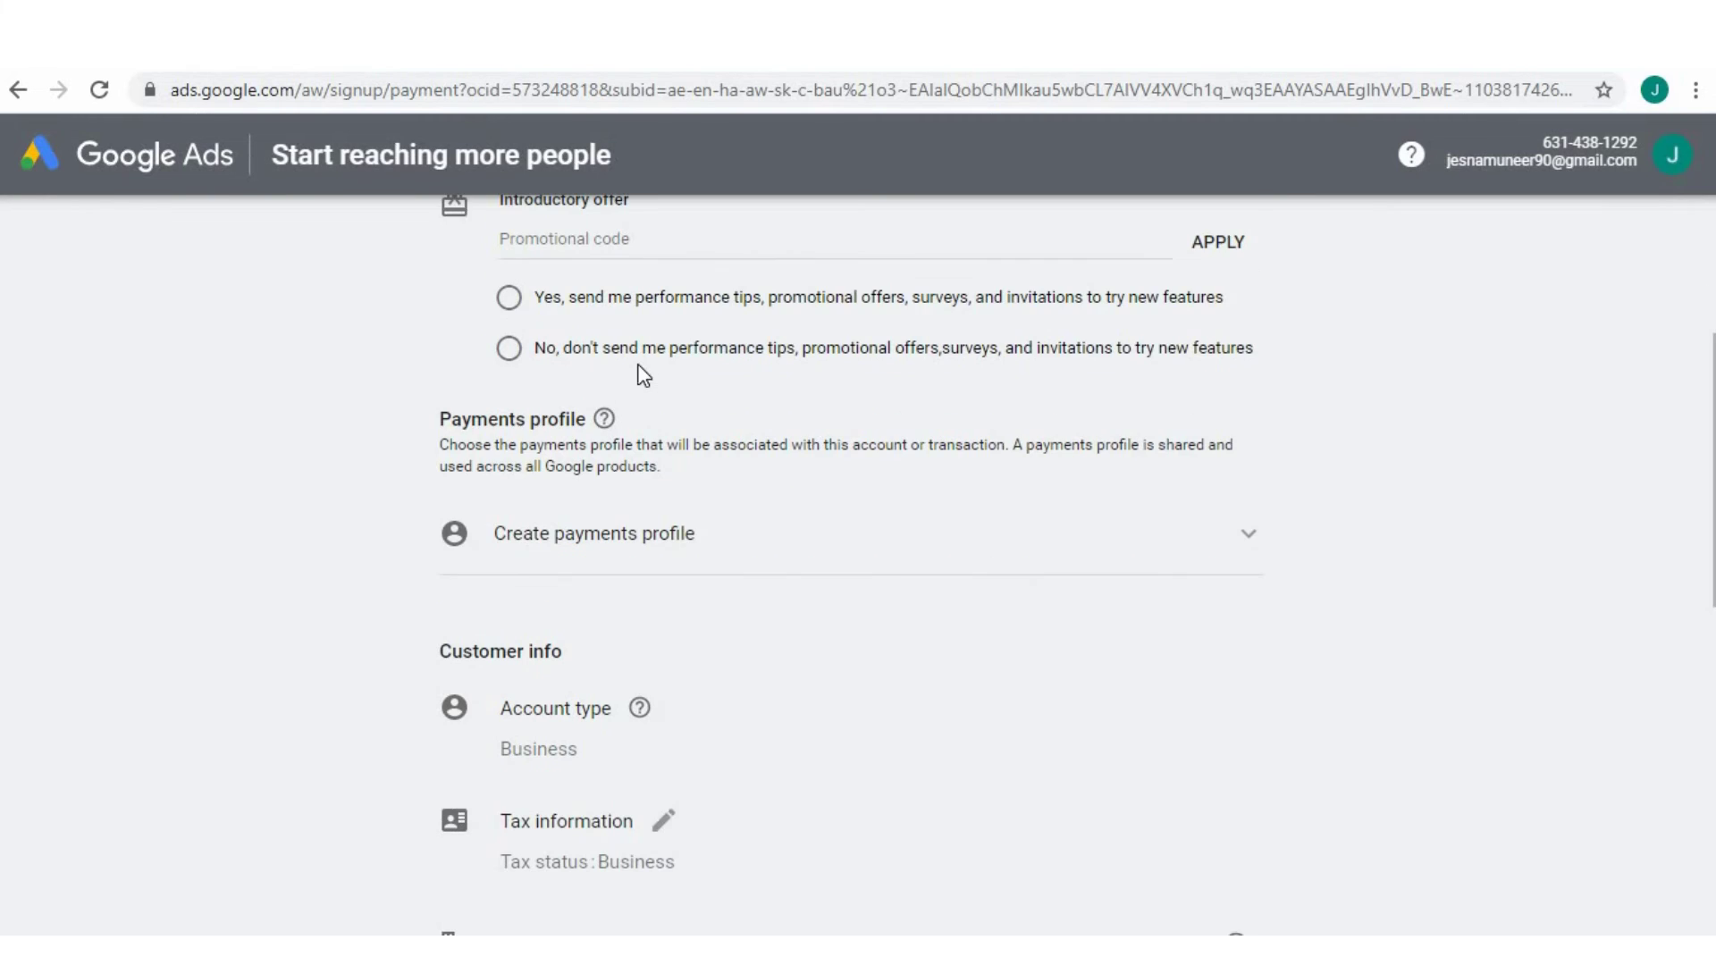
scroll(639, 365, "down", 1)
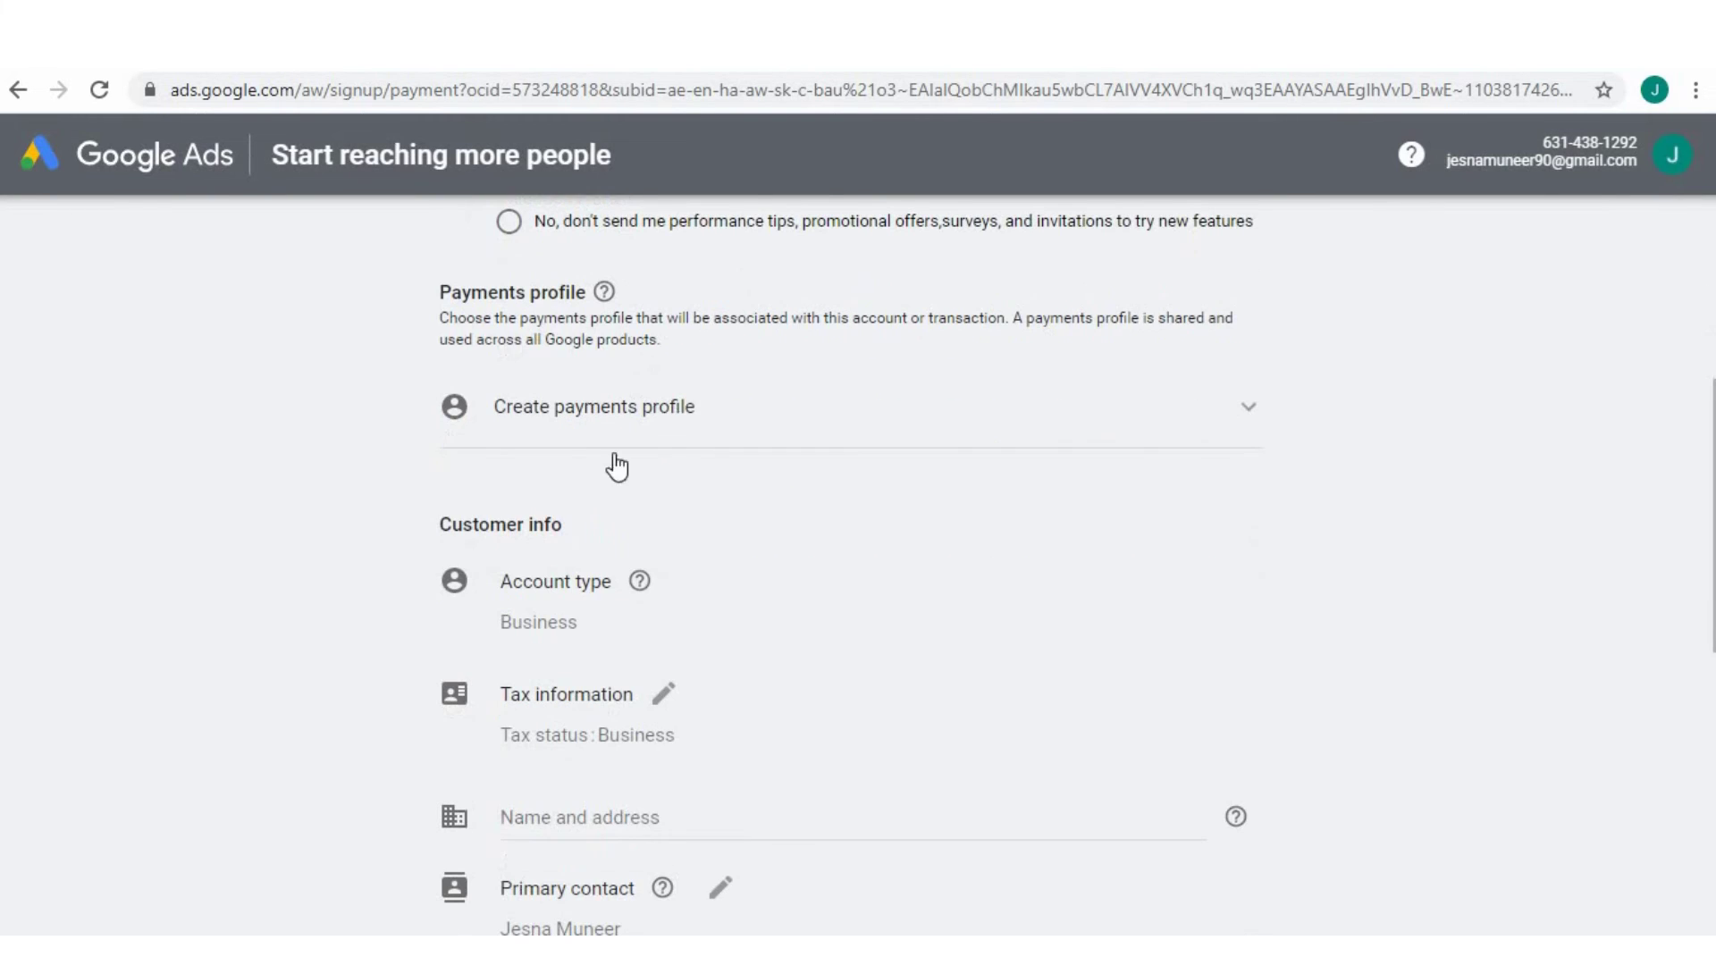
Step: Select the option to create a new payments profile for the account
left_click(817, 435)
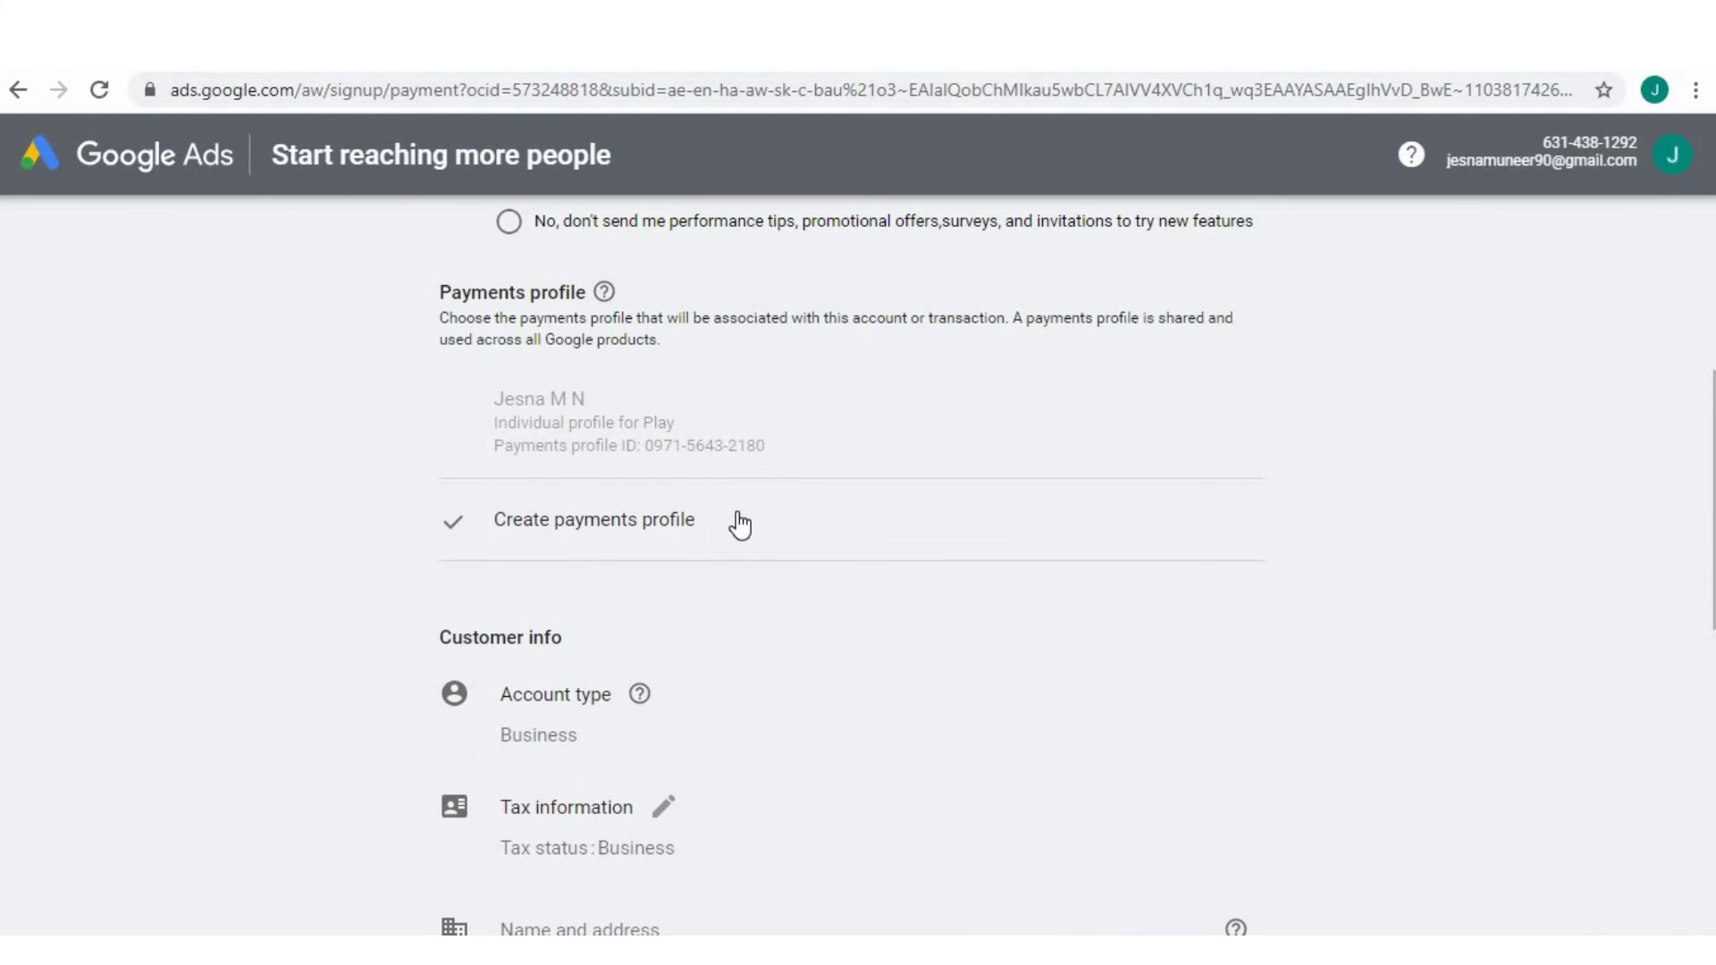
left_click(740, 525)
scroll(749, 511, "down", 1)
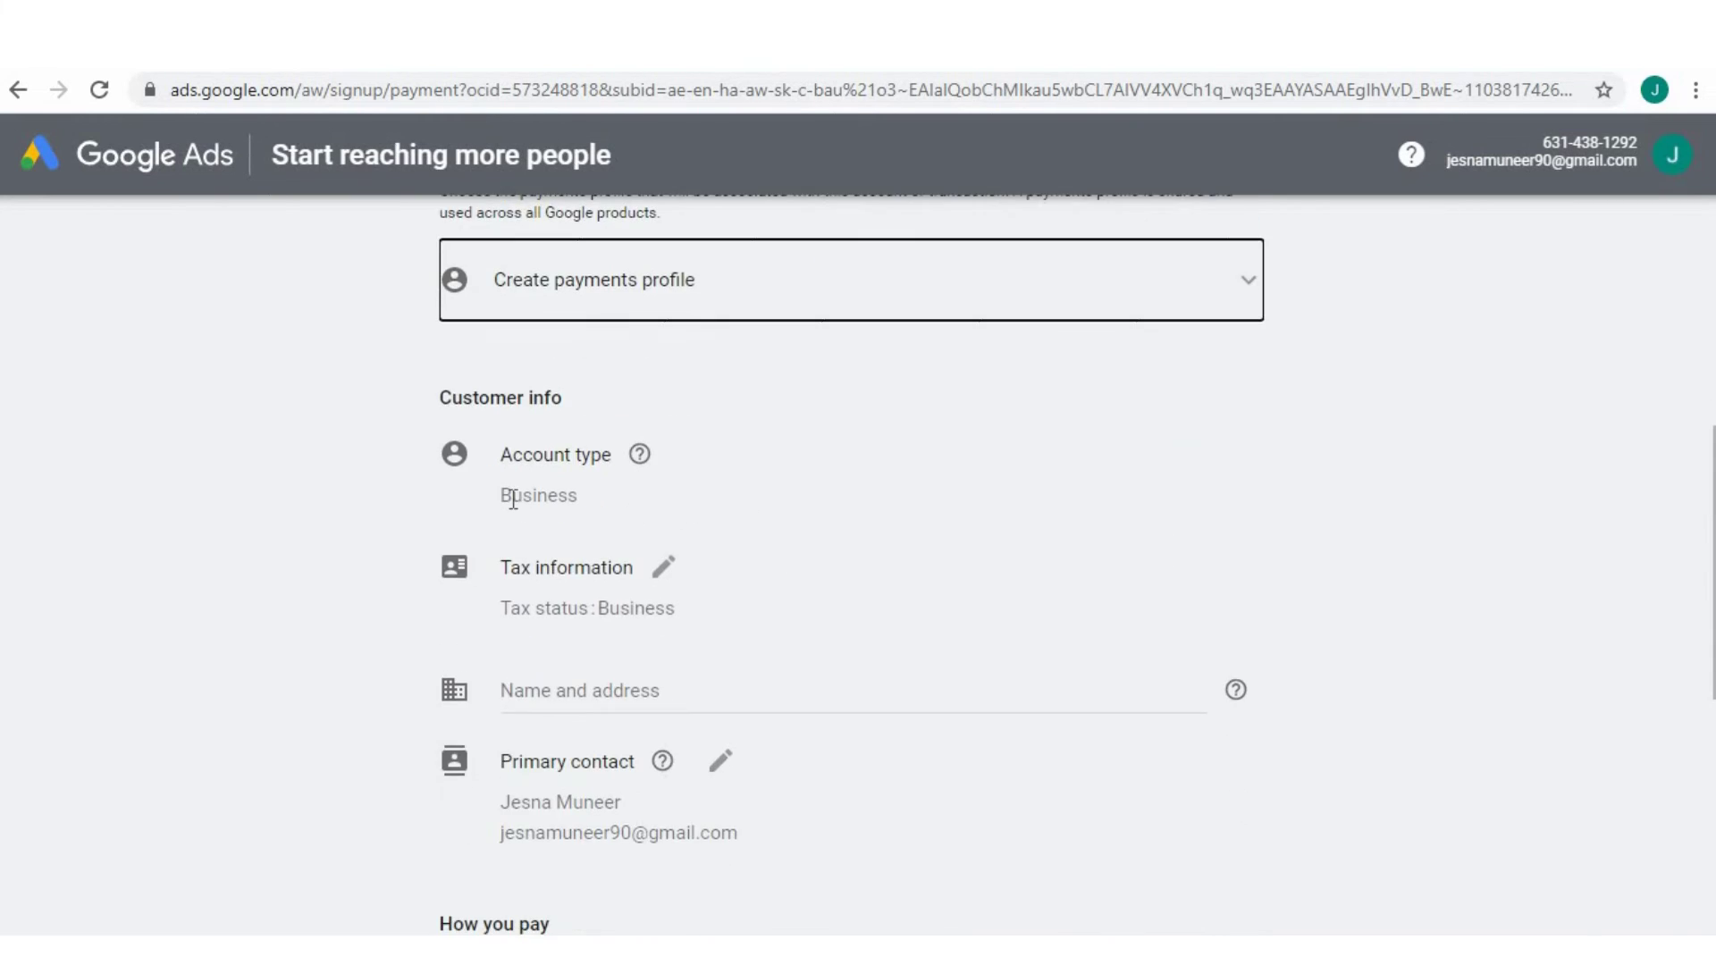
Step: Examine the account type, tax information, name and address, primary contact and automatic payments settings in the billing form
left_click(562, 492)
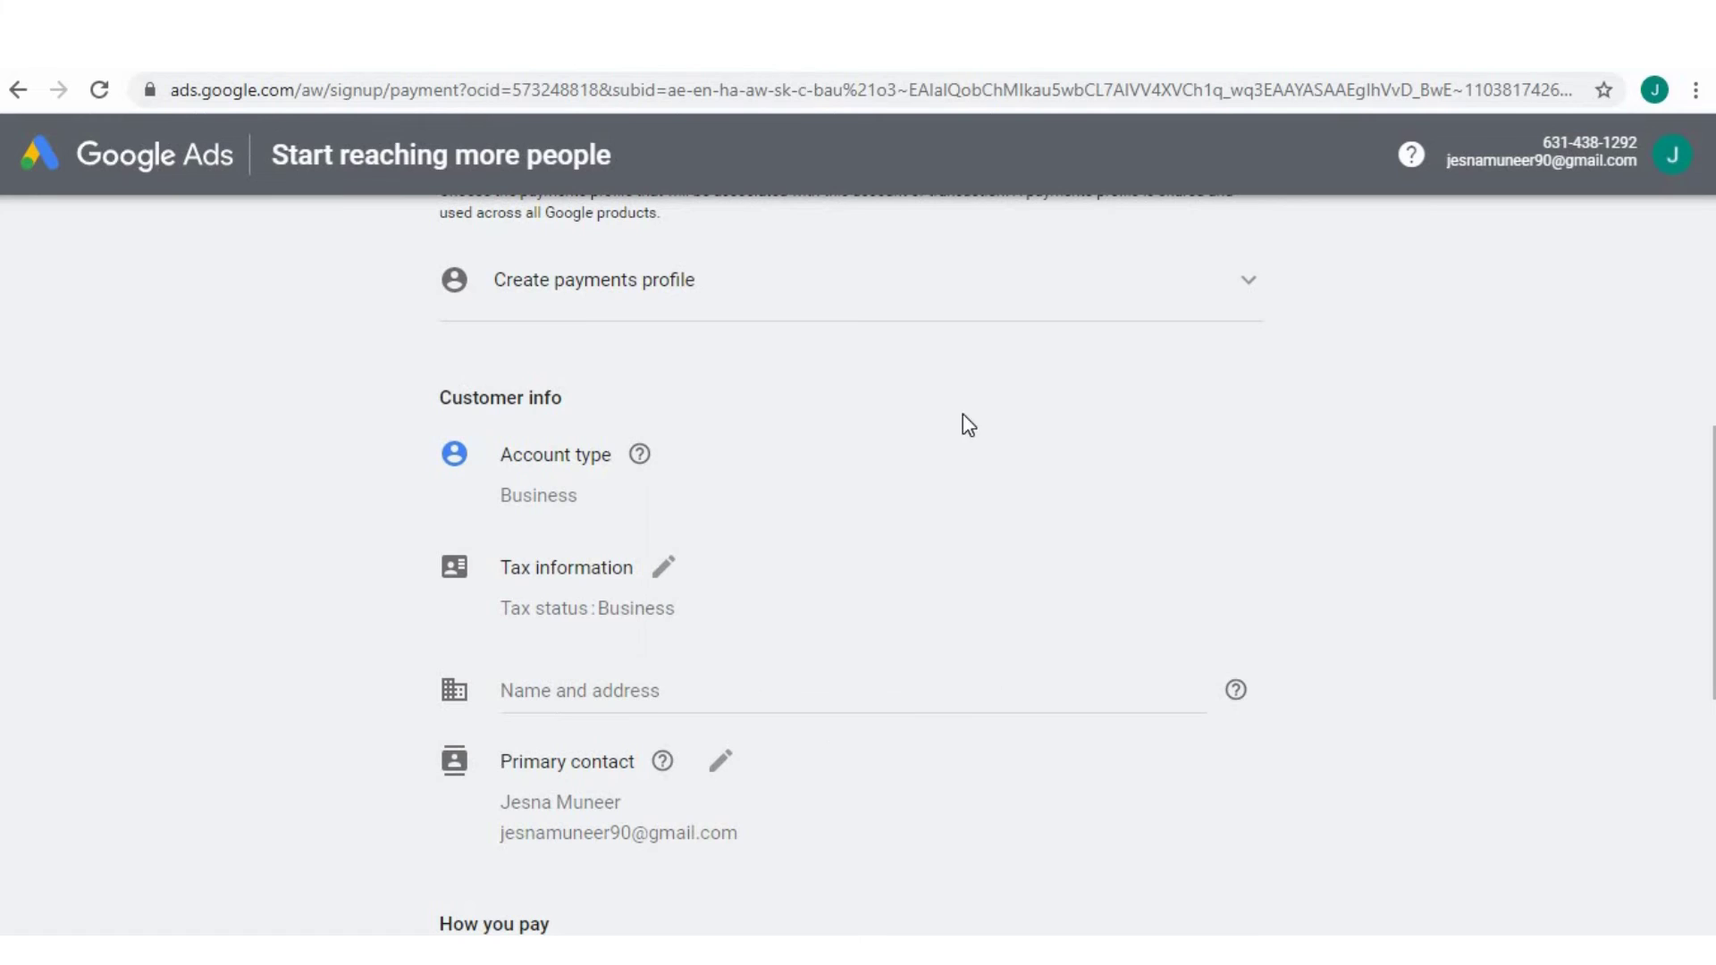
mouse_move(640, 458)
scroll(917, 368, "down", 2)
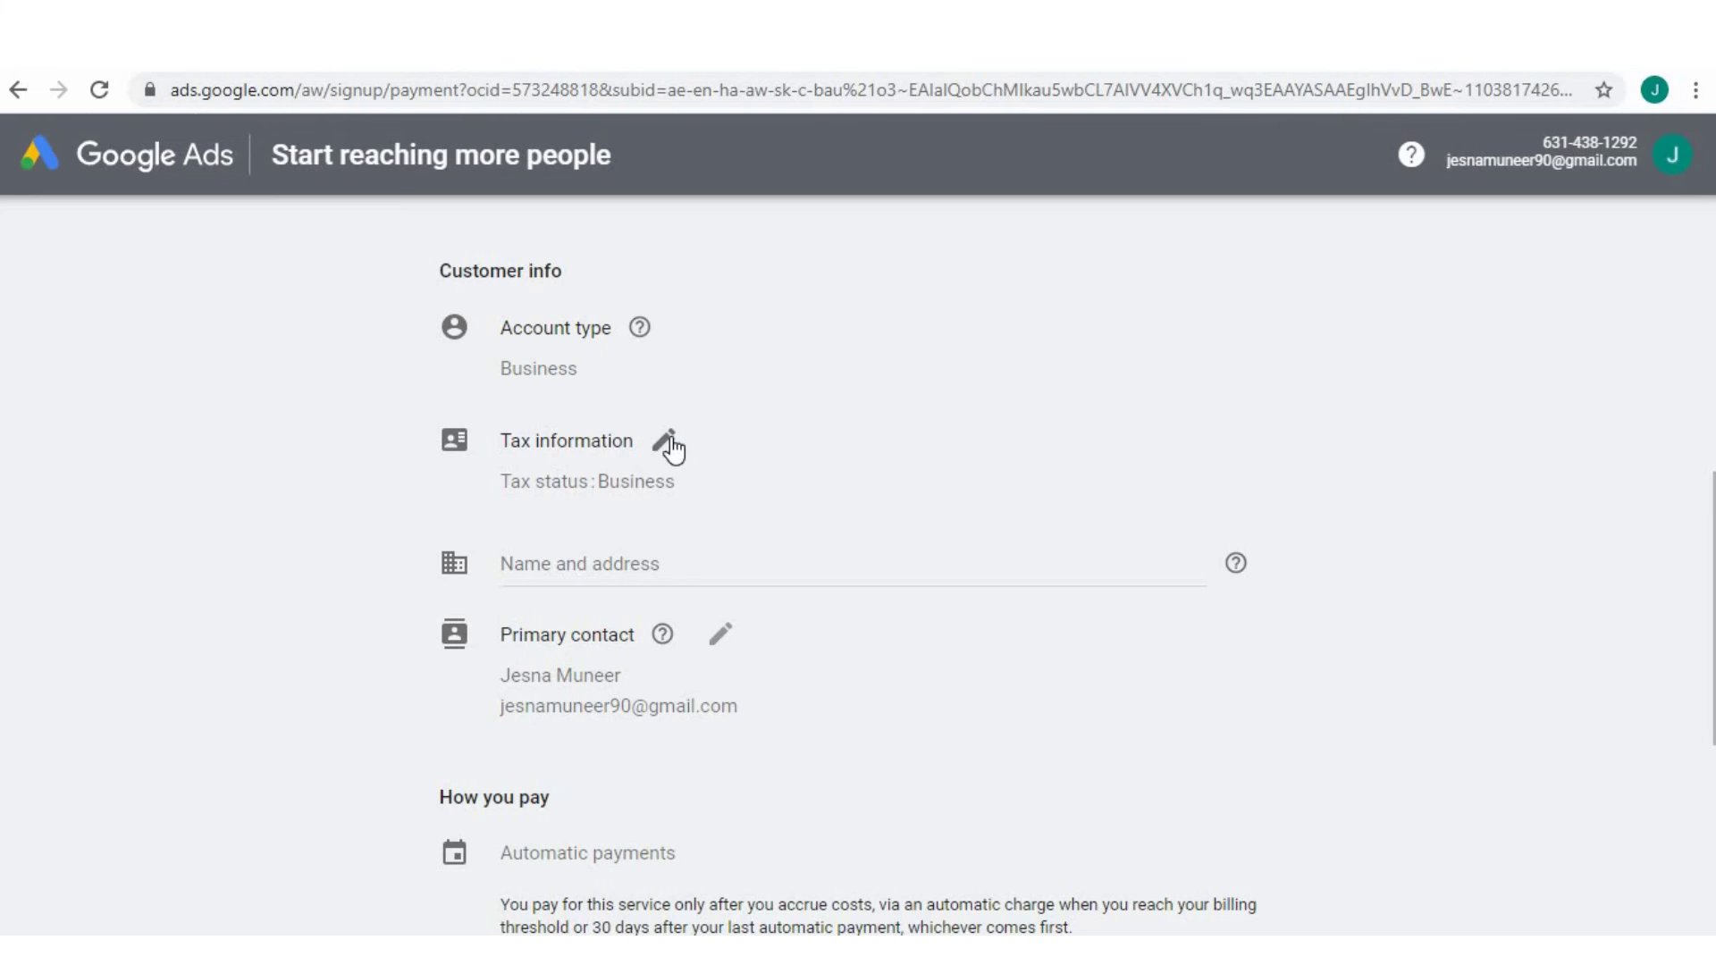
scroll(672, 447, "down", 2)
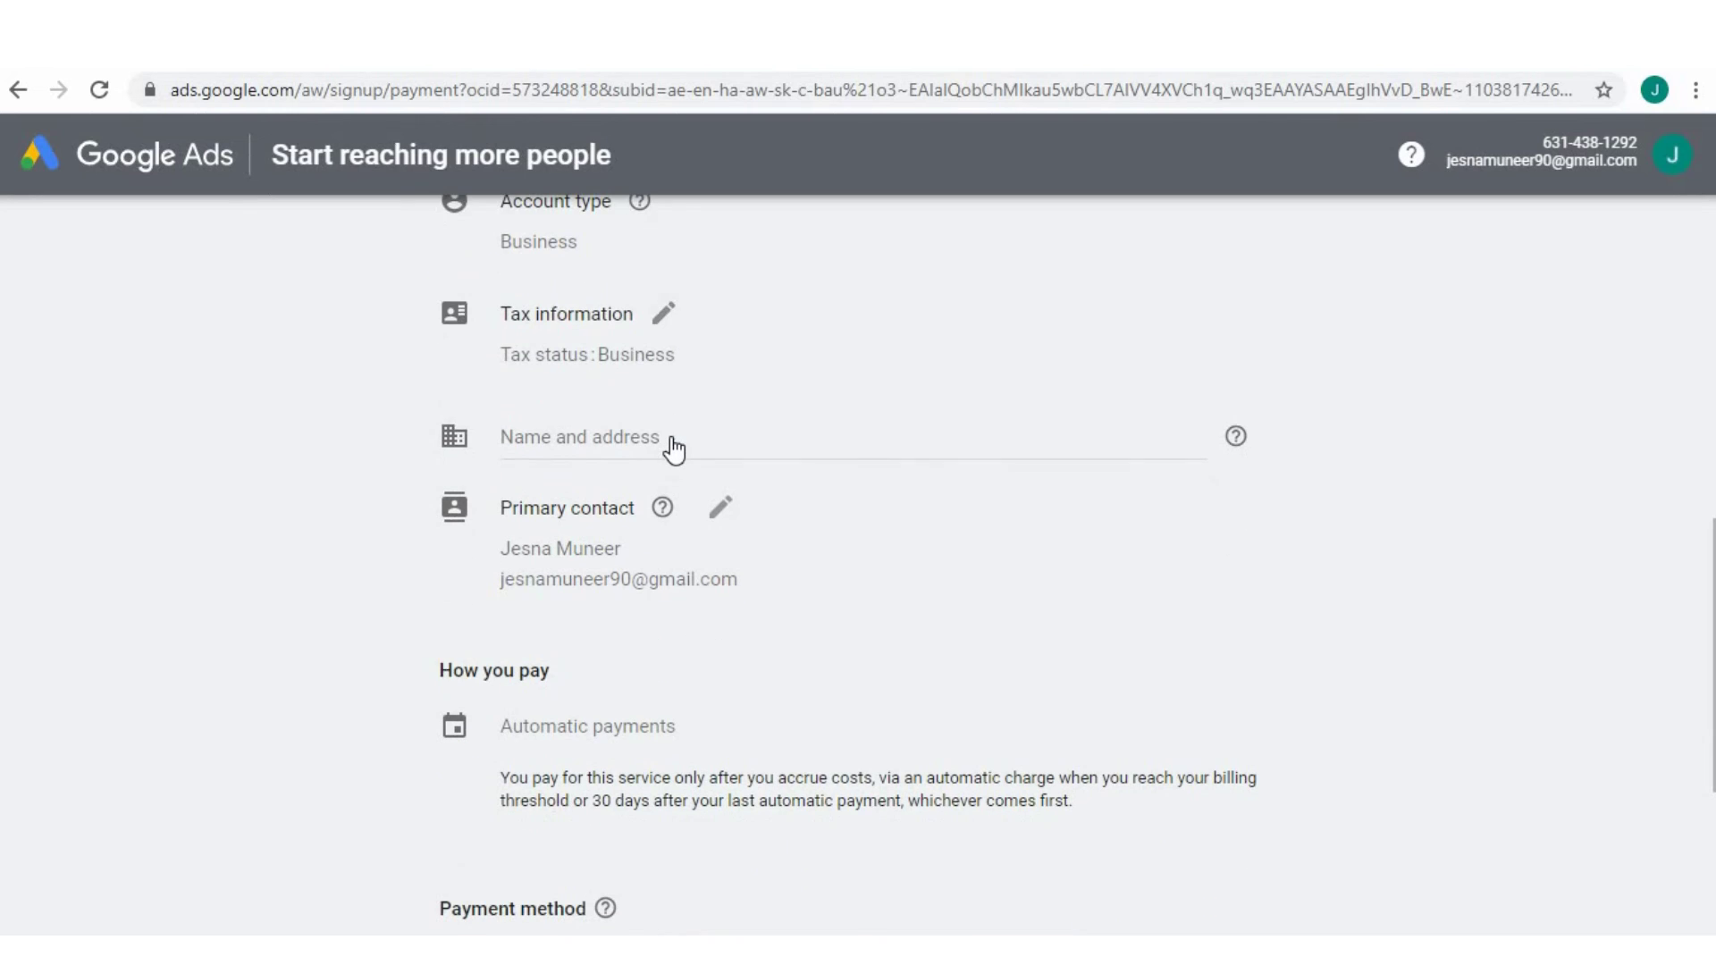
scroll(674, 447, "down", 6)
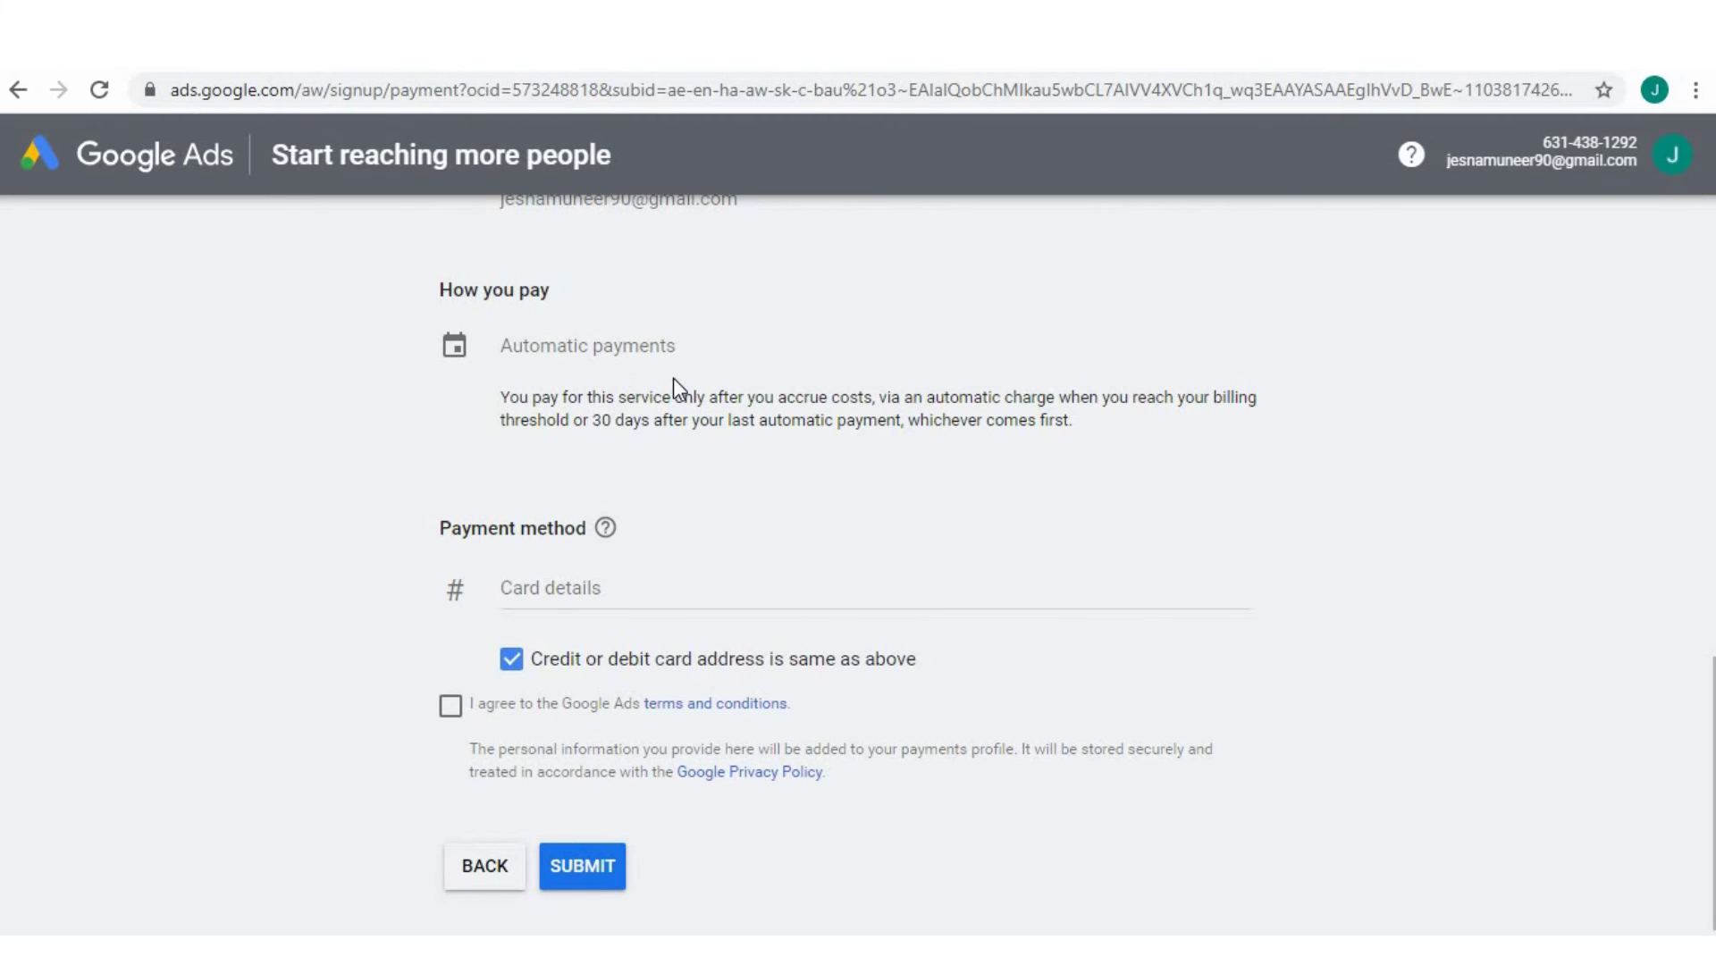
left_click(460, 352)
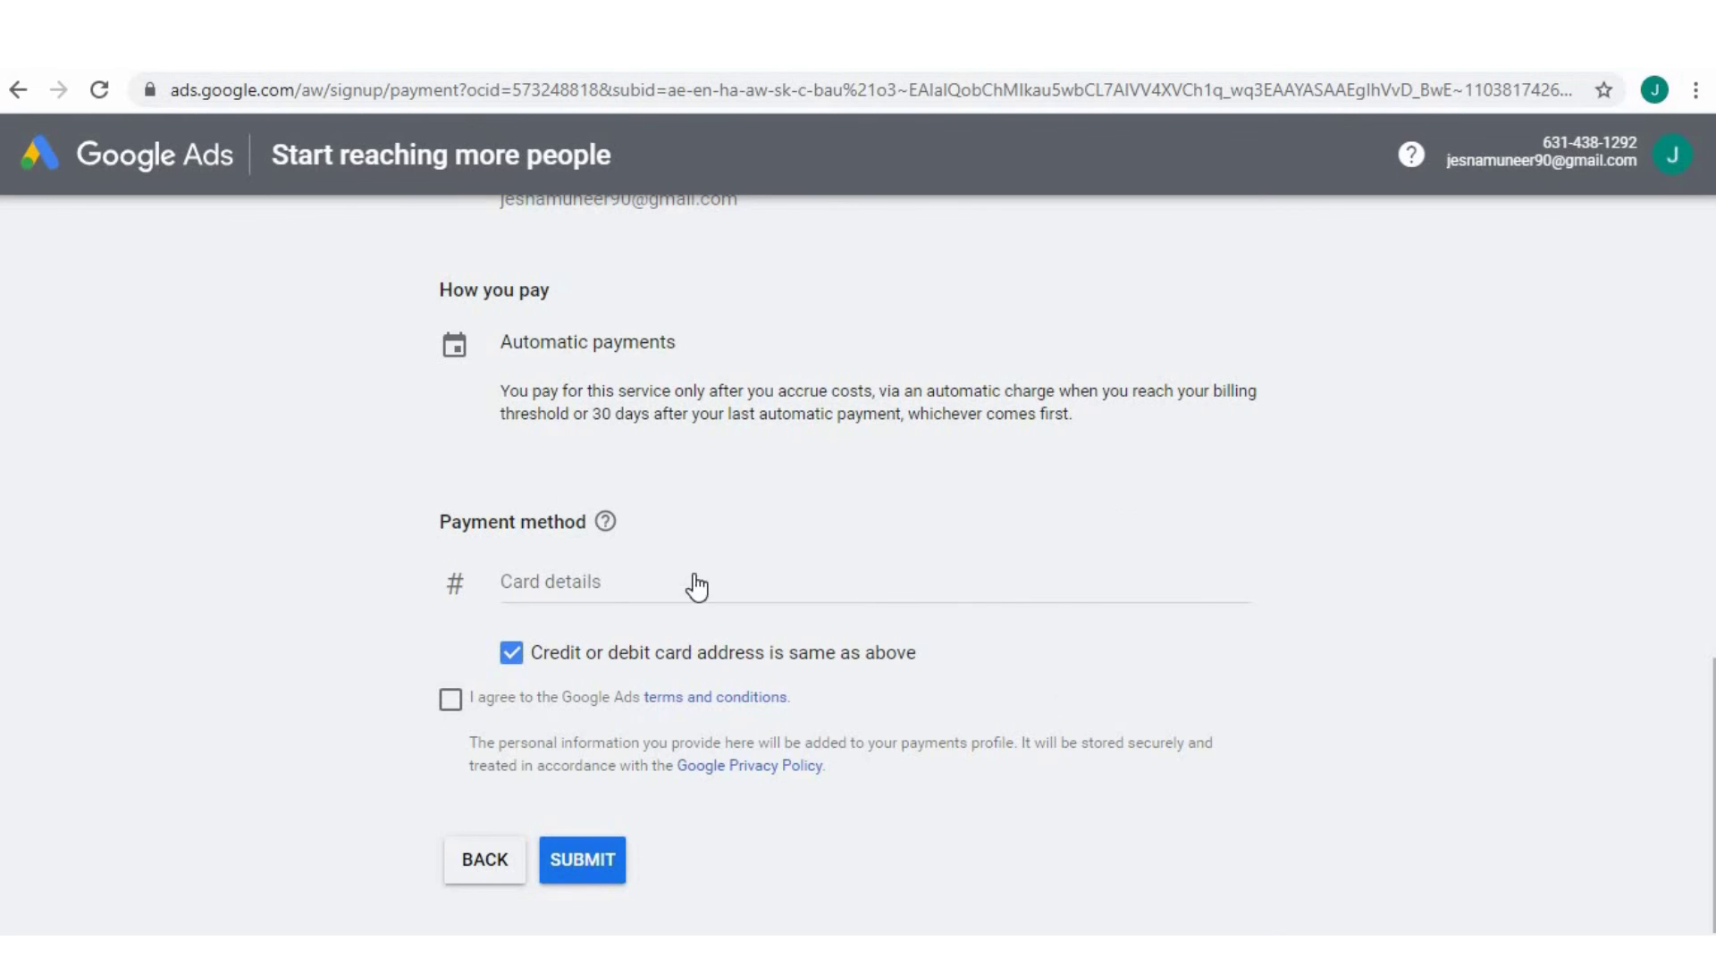
Step: Agree to the Google Ads terms and conditions below the payment method
scroll(692, 581, "down", 1)
left_click(459, 663)
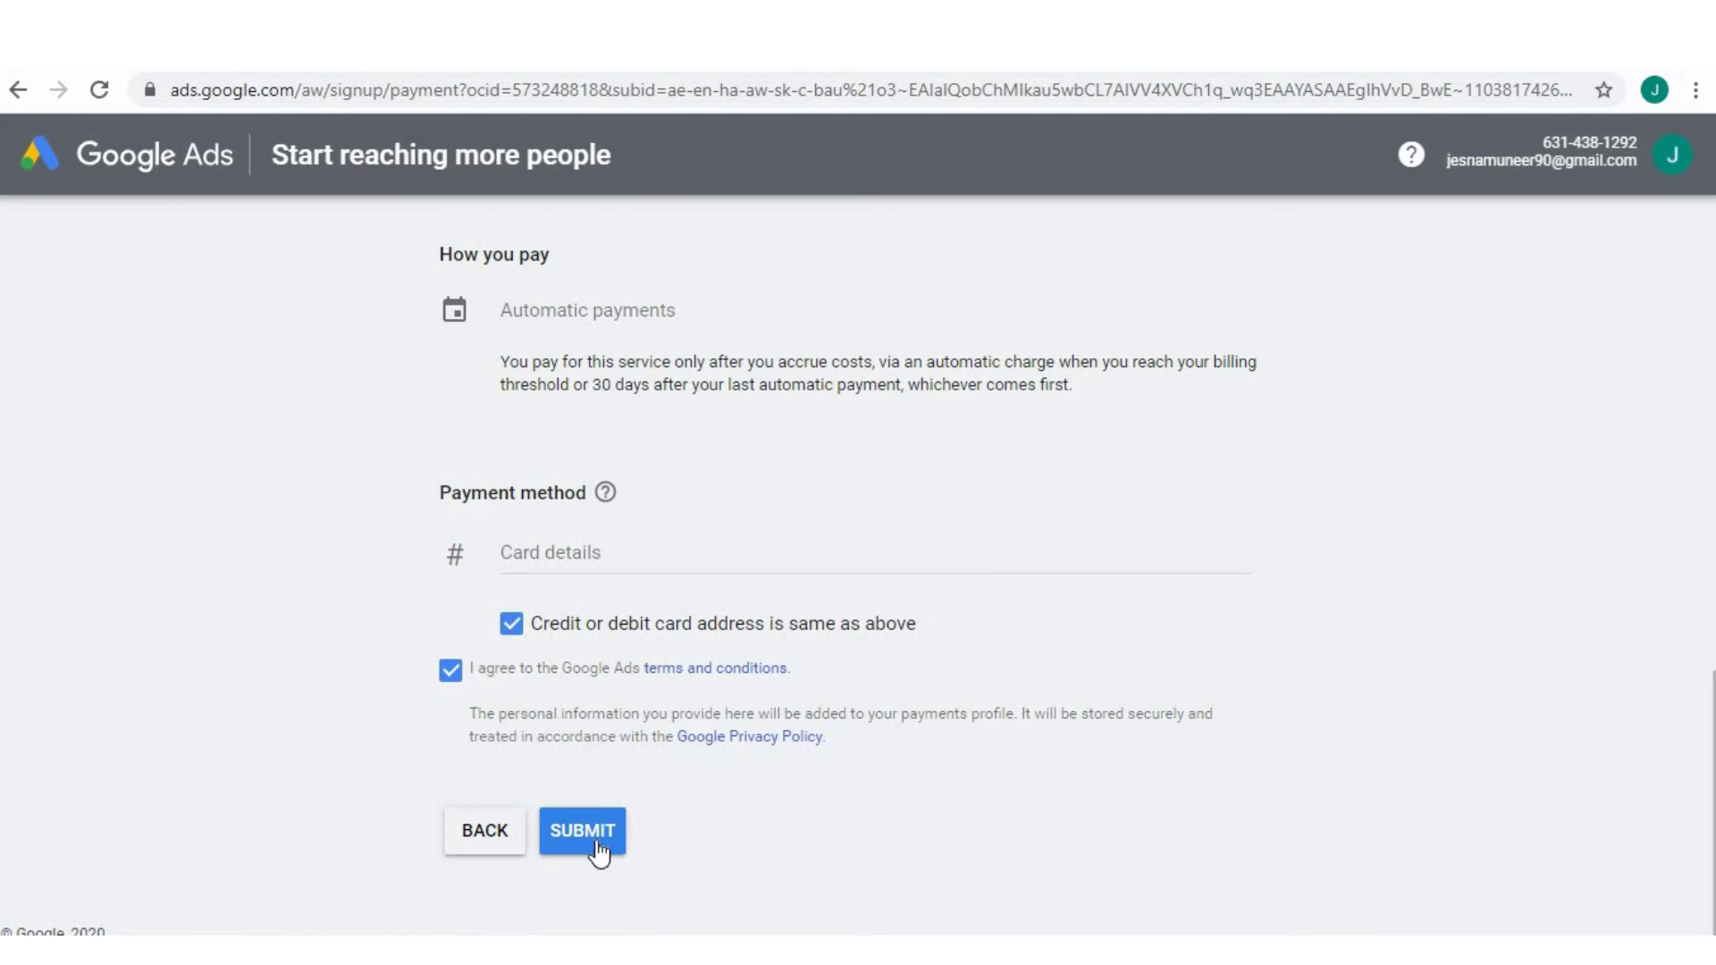
scroll(1222, 720, "down", 1)
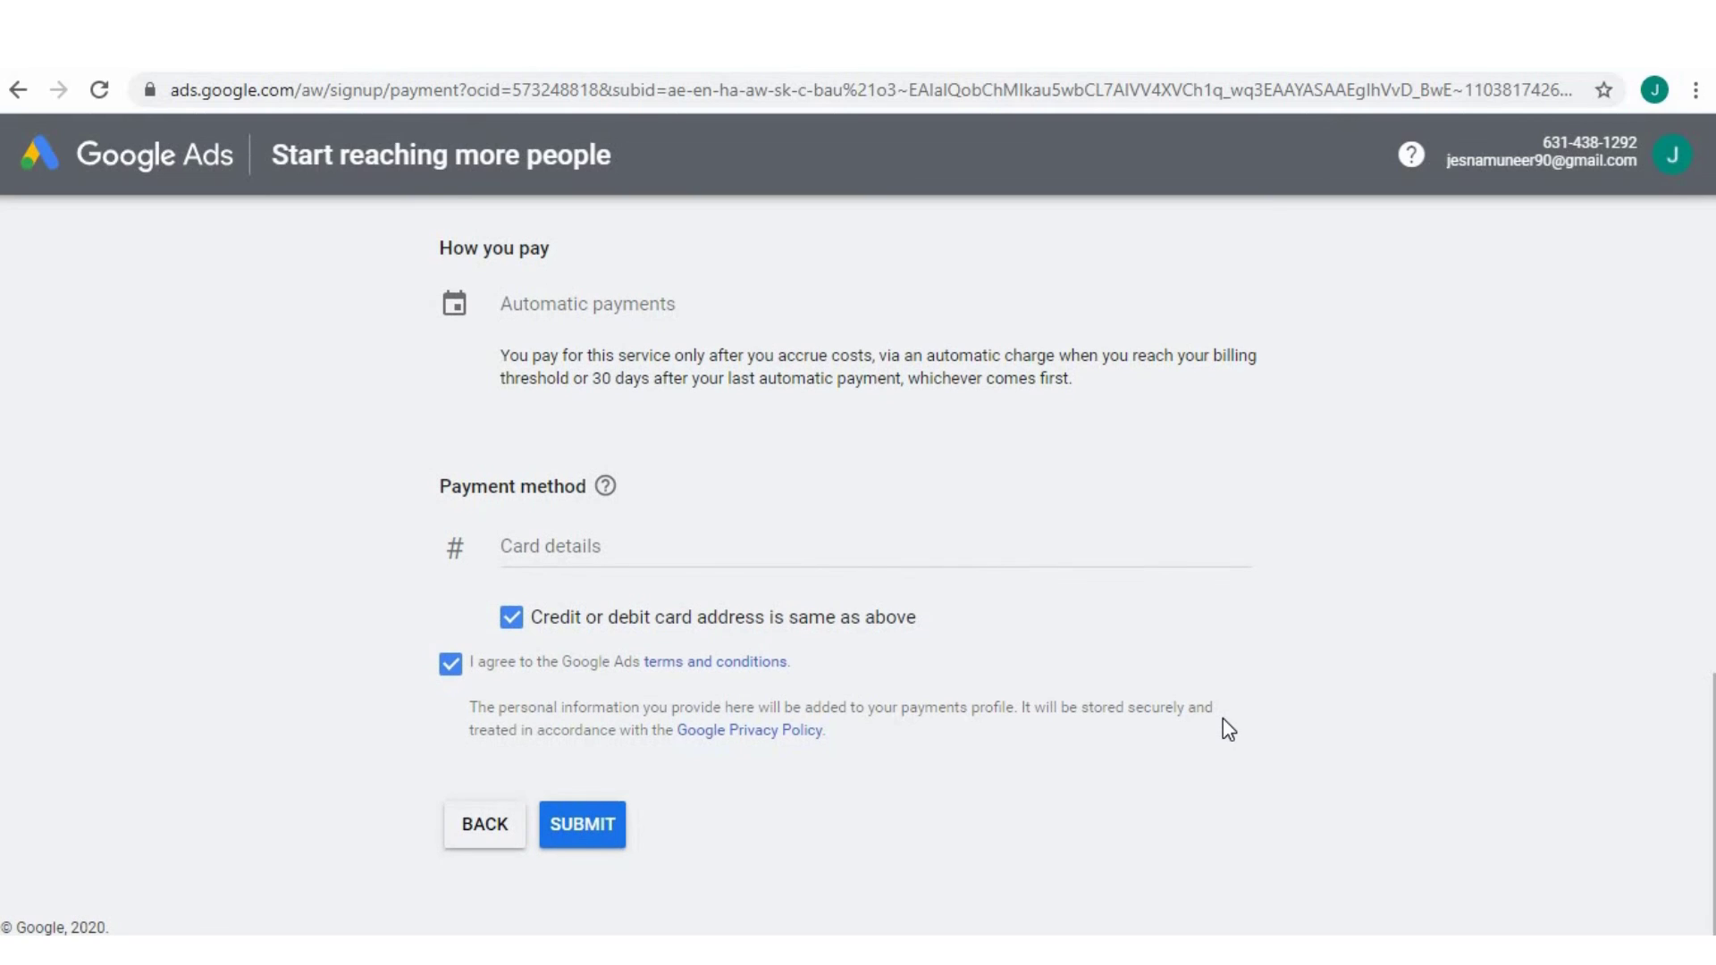